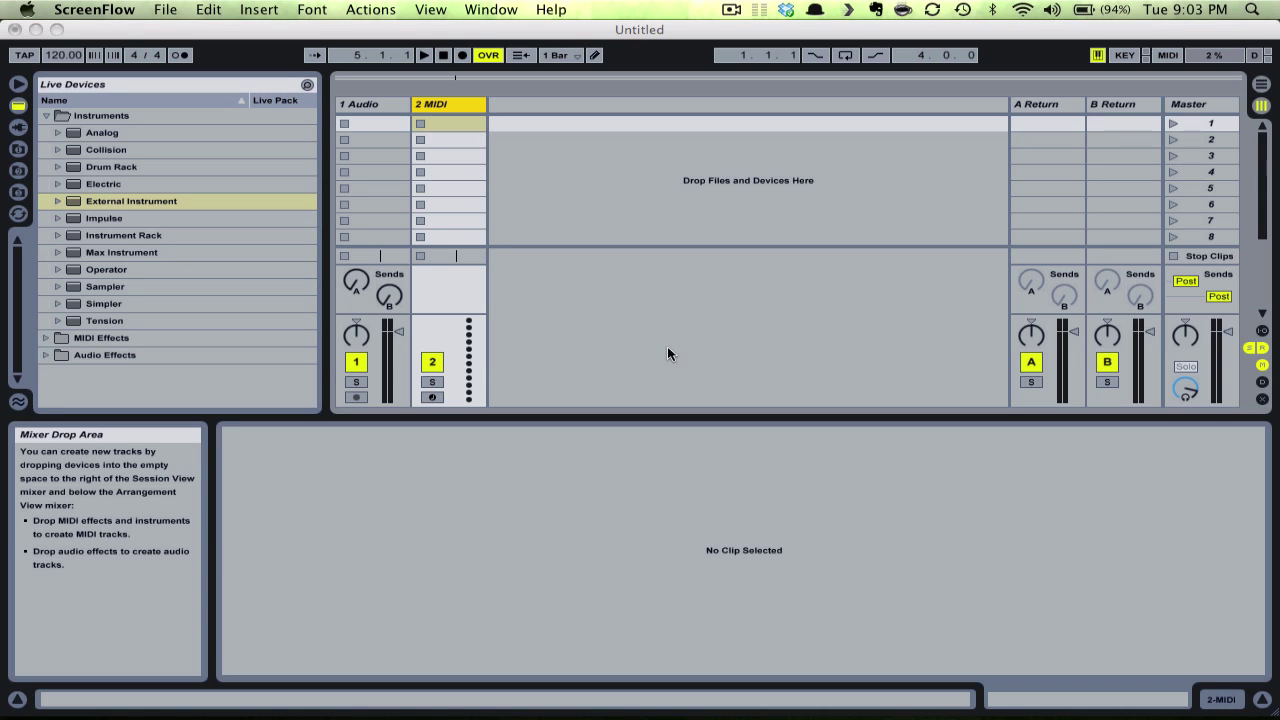
Switch to Reason and add a Line Mixer 6:2 and a Redrum Drum Computer to the rack
key(super+Tab)
key(super+Tab)
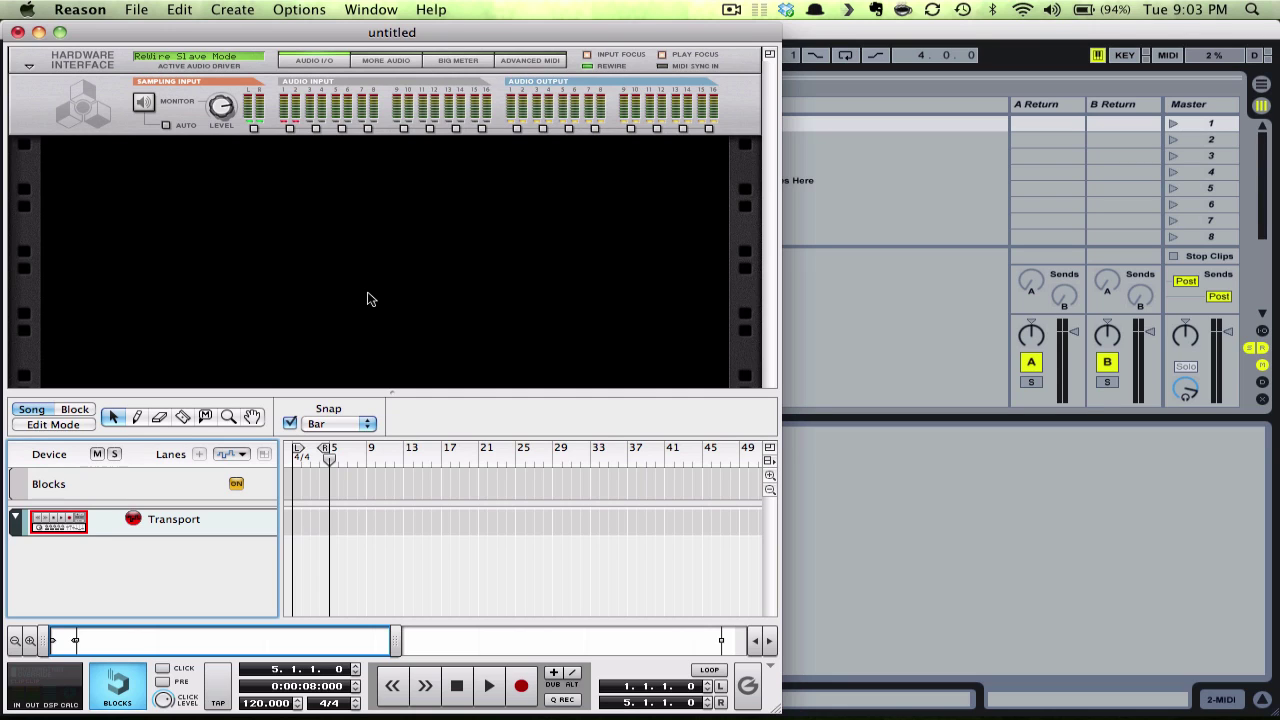
right_click(367, 299)
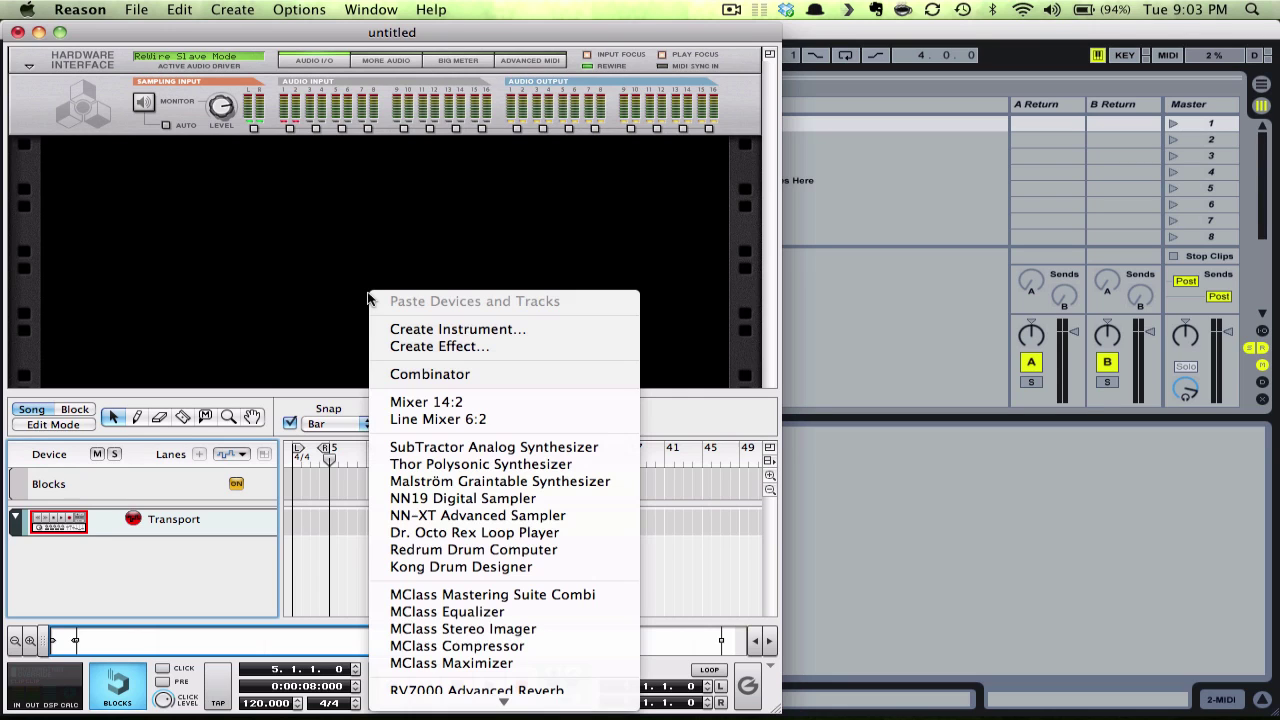
click(437, 421)
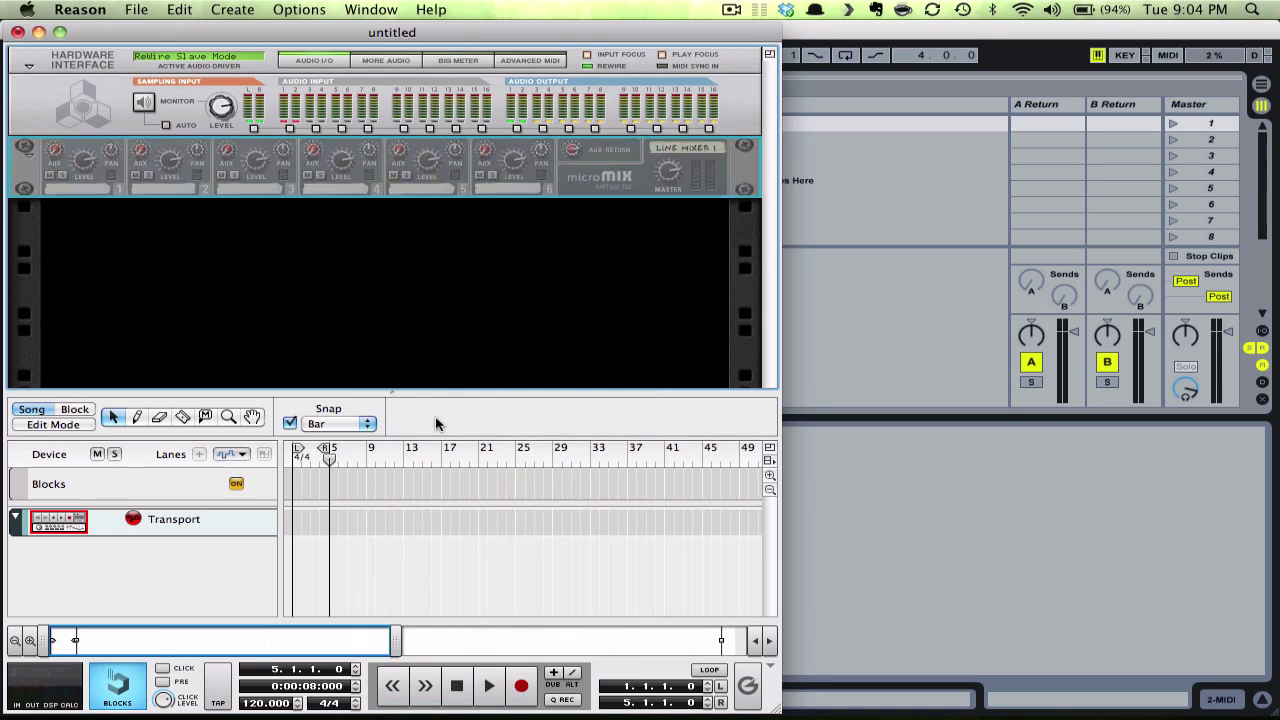
right_click(380, 272)
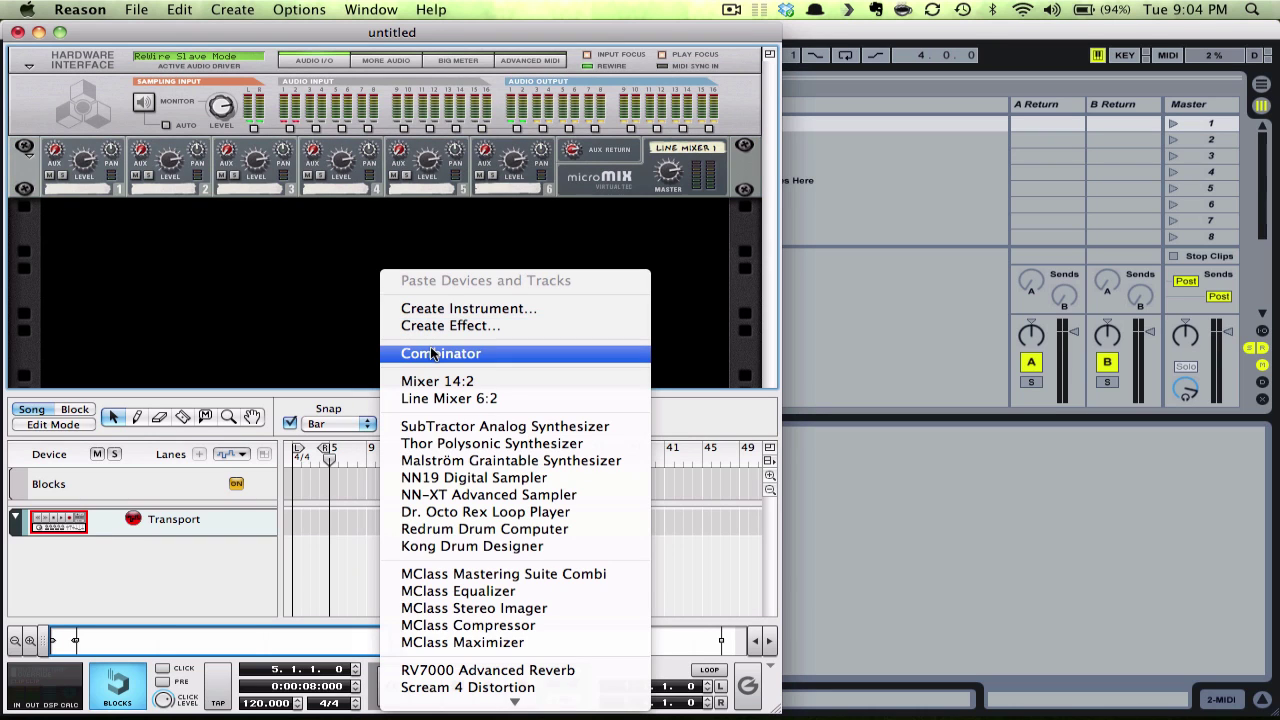
click(460, 529)
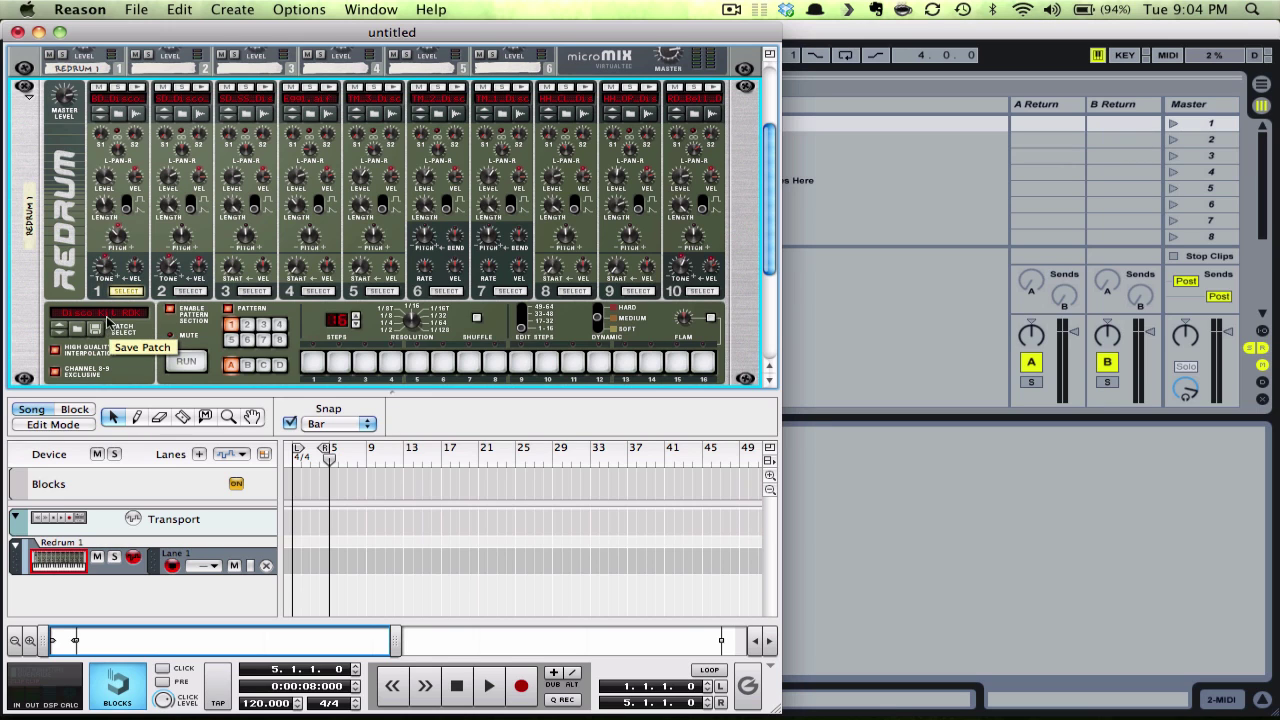
Cable Redrum's output to Line Mixer input 1 and the mixer's master out to the hardware outputs
key(Tab)
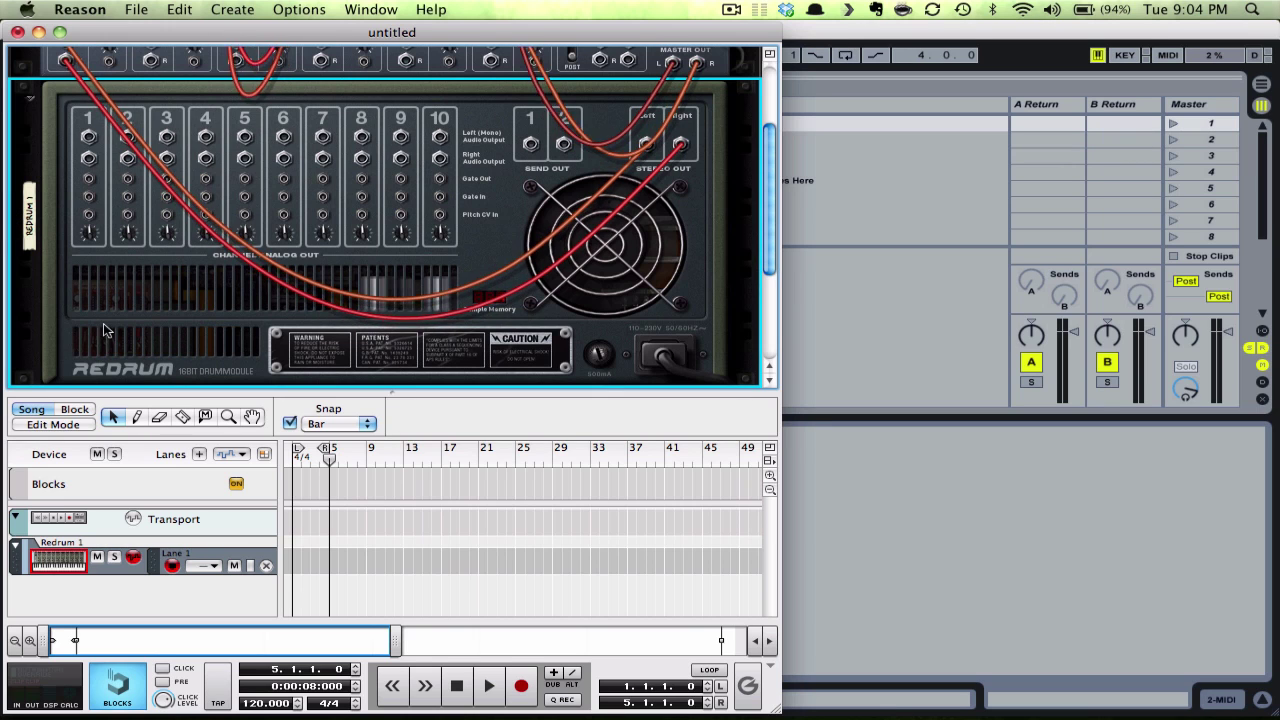
drag(679, 147, 66, 168)
scroll(286, 183, up, 3)
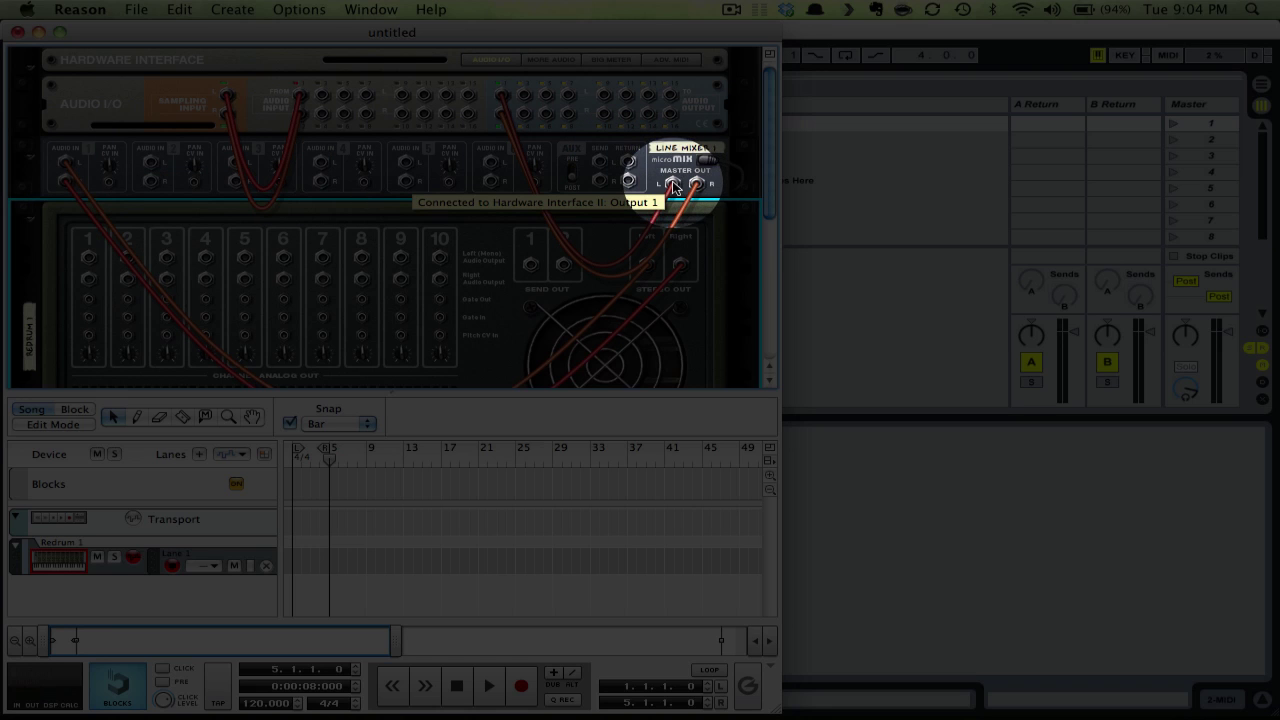
drag(673, 184, 497, 118)
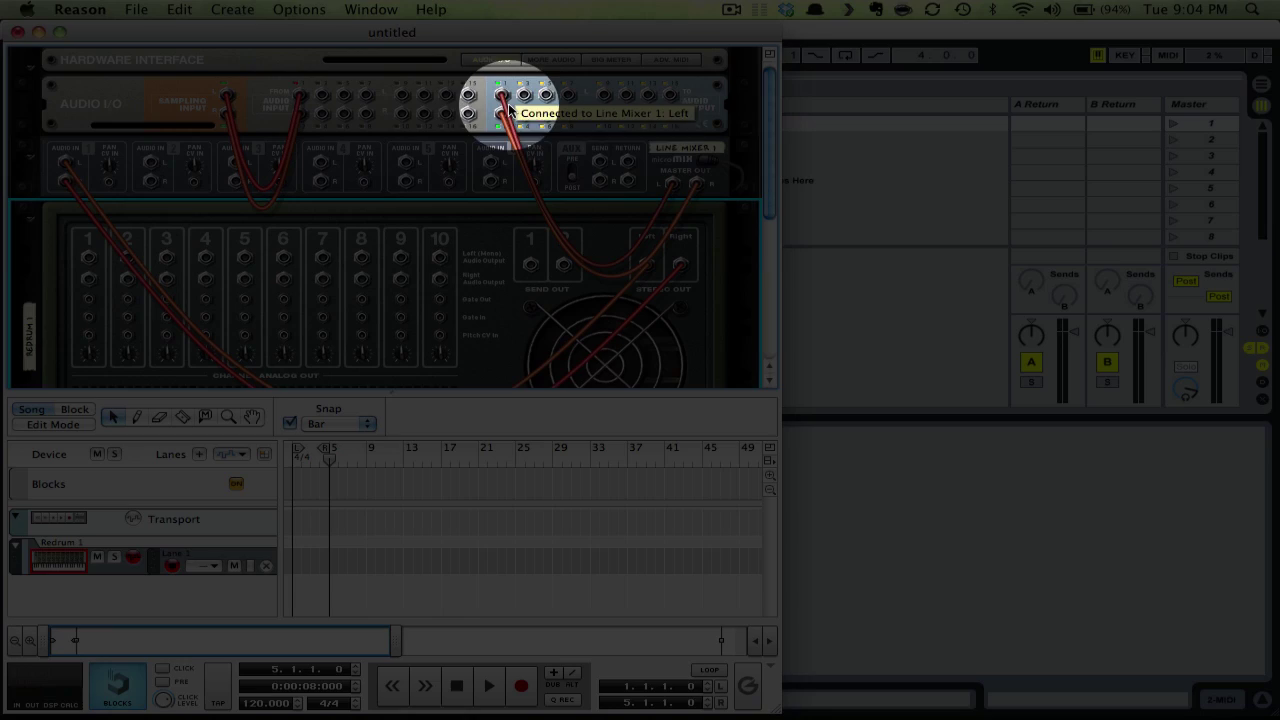
key(Tab)
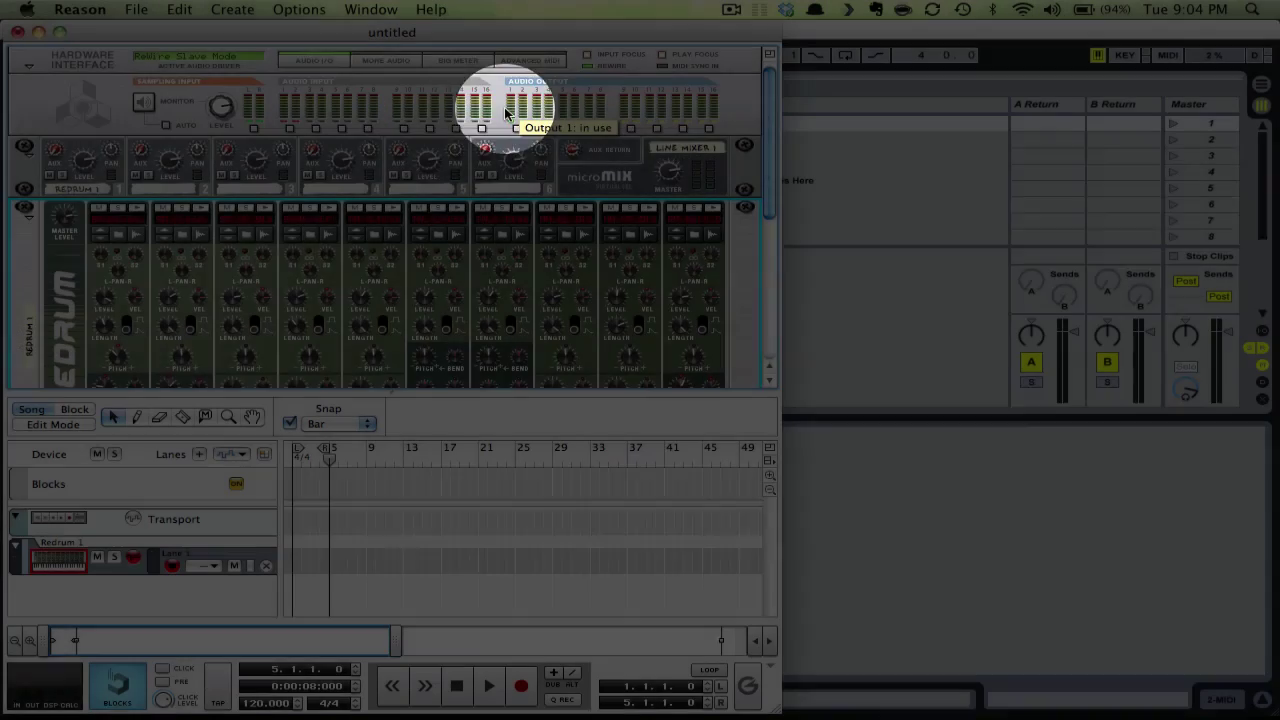
Audition Redrum drum 1 twice, then switch back to Ableton Live
click(142, 210)
click(142, 210)
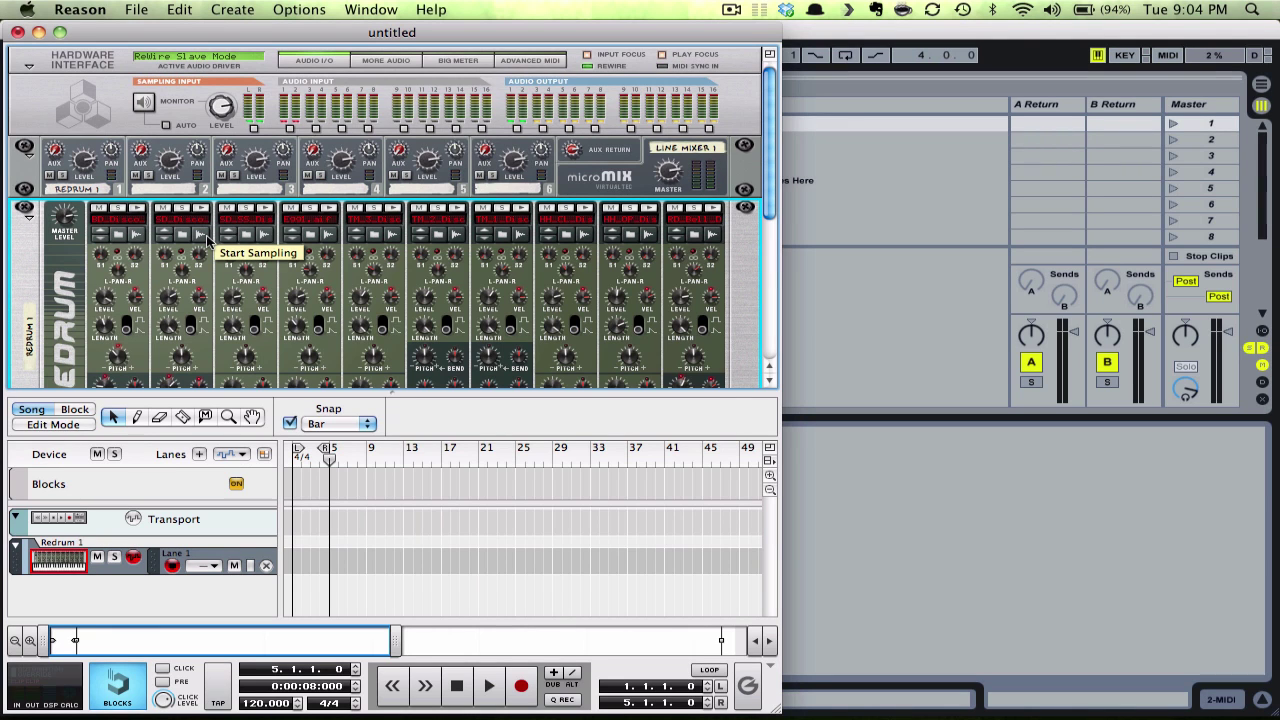
key(super+Tab)
key(super+Tab)
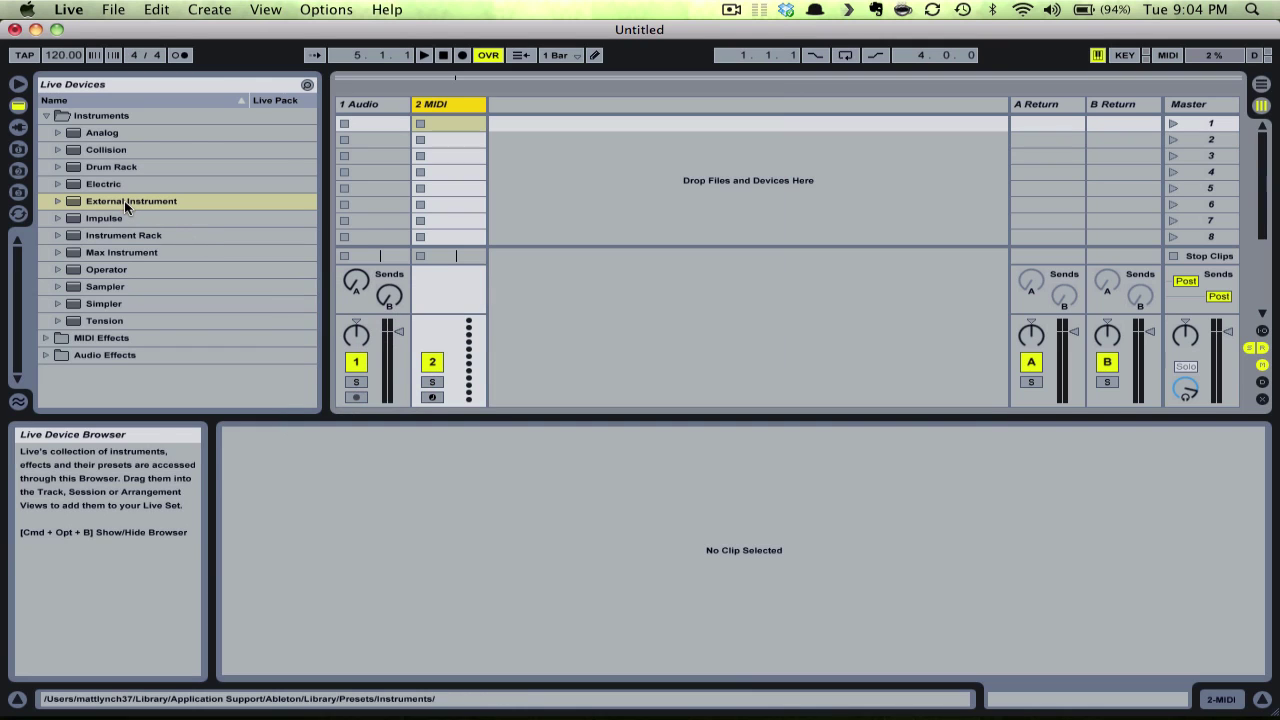
Add an External Instrument to the 2 MIDI track, sending to Reason Redrum 1 with audio from 1/2: Mix L, Mix R
drag(124, 200, 455, 106)
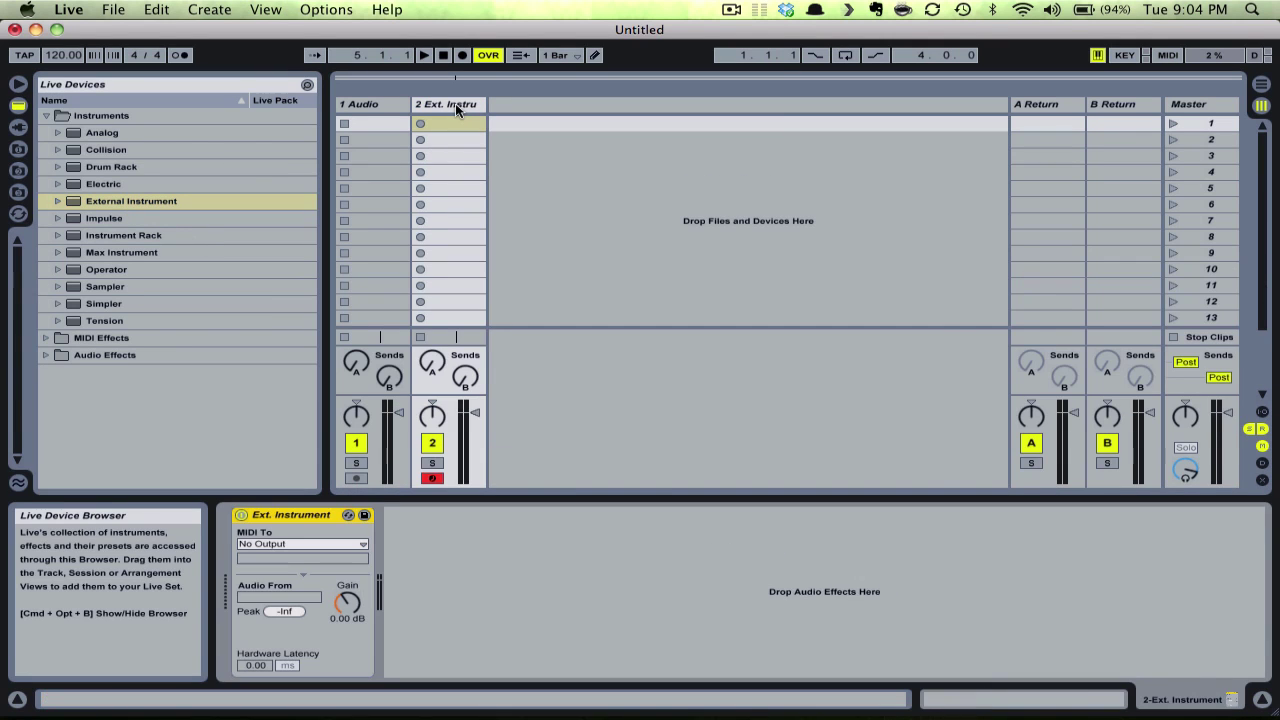
click(309, 544)
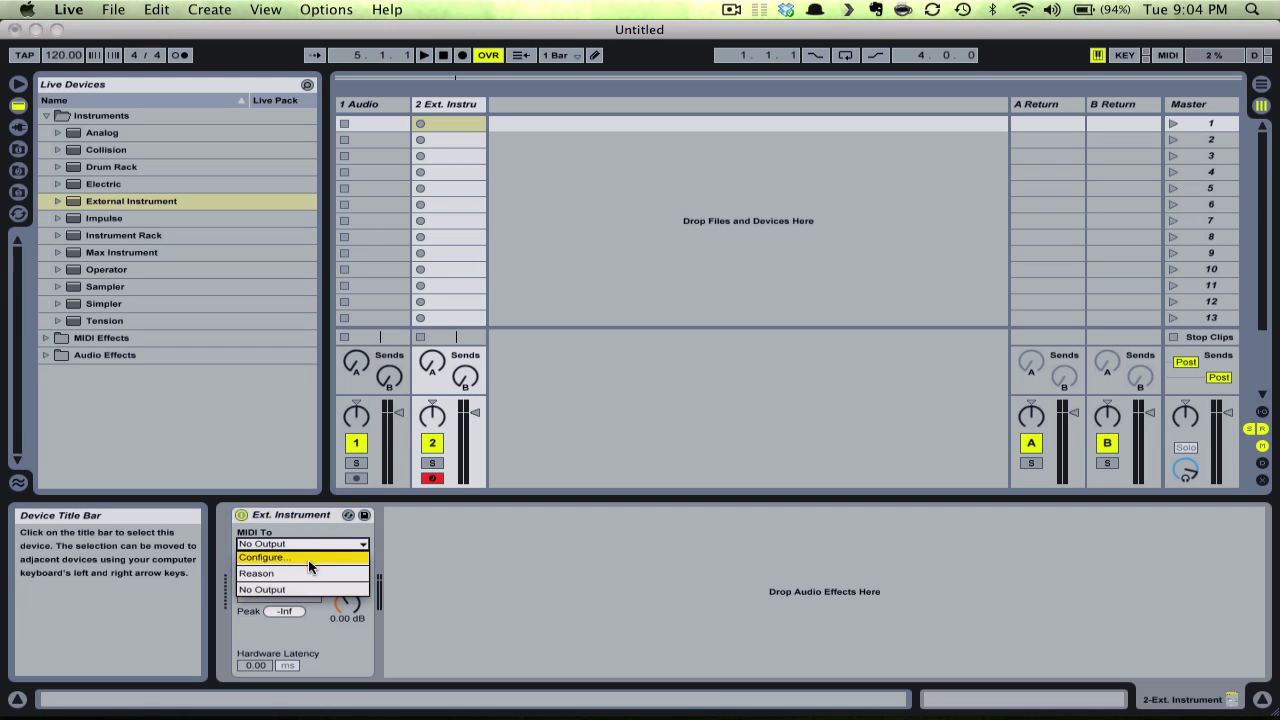
click(308, 573)
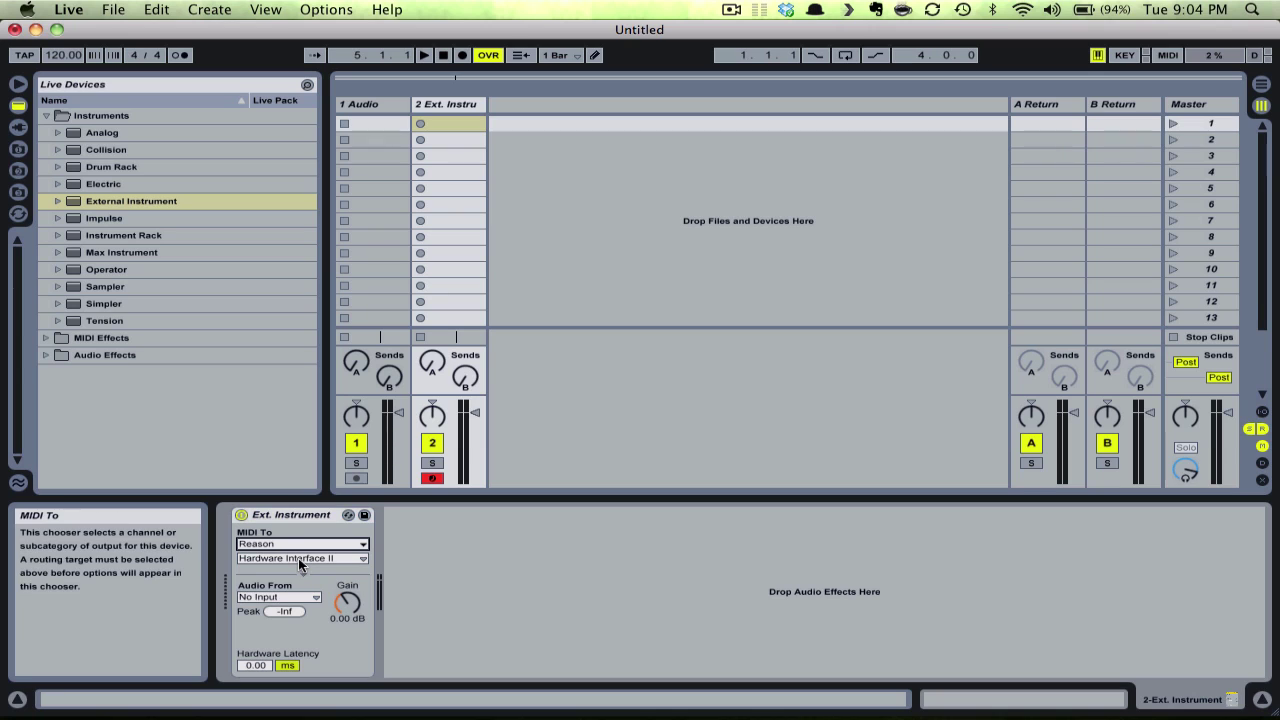
click(298, 558)
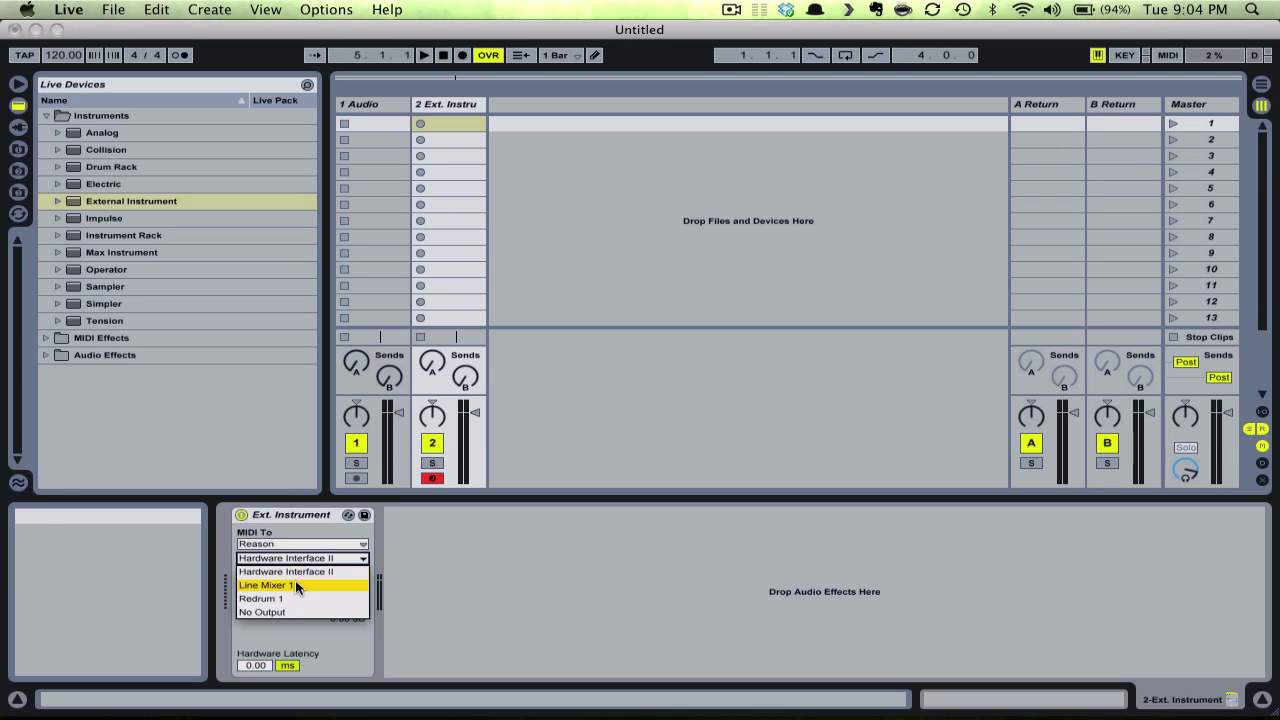
click(296, 598)
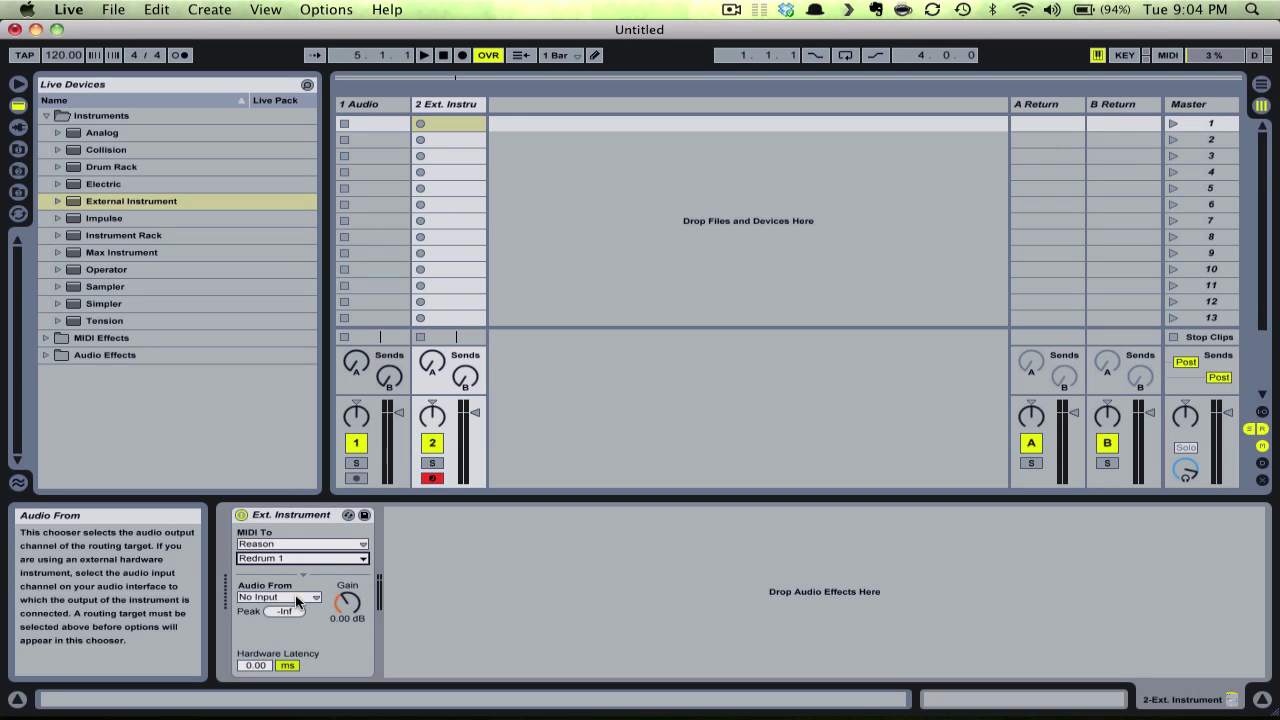
click(296, 598)
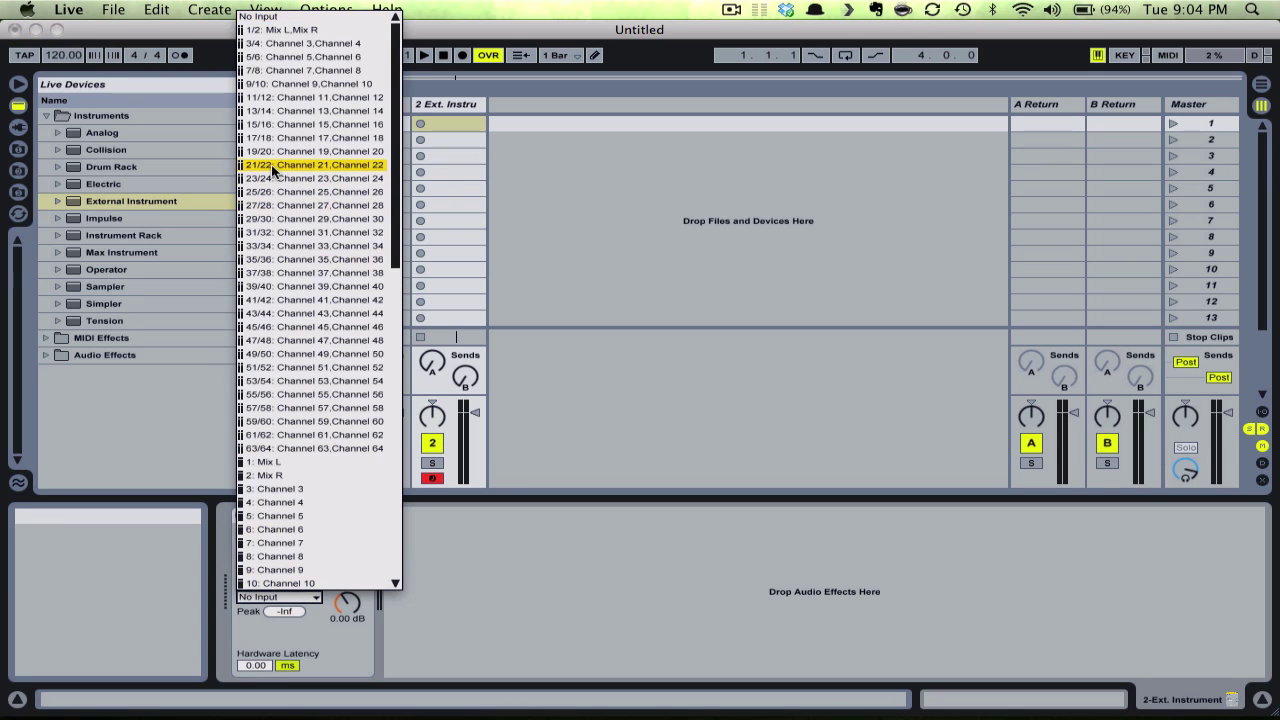
click(280, 33)
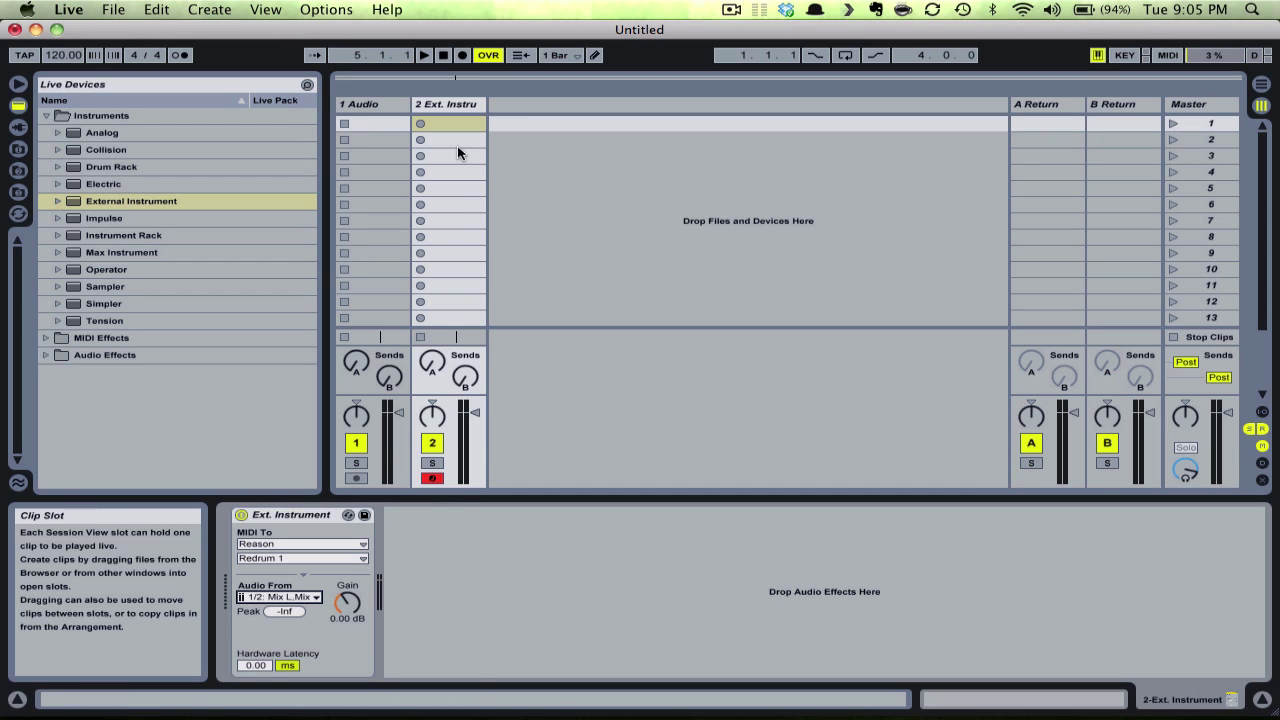
Trigger Redrum drum 1 three times in Reason to confirm it reaches Live's External Instrument (-7.89 dB peak)
key(Tab)
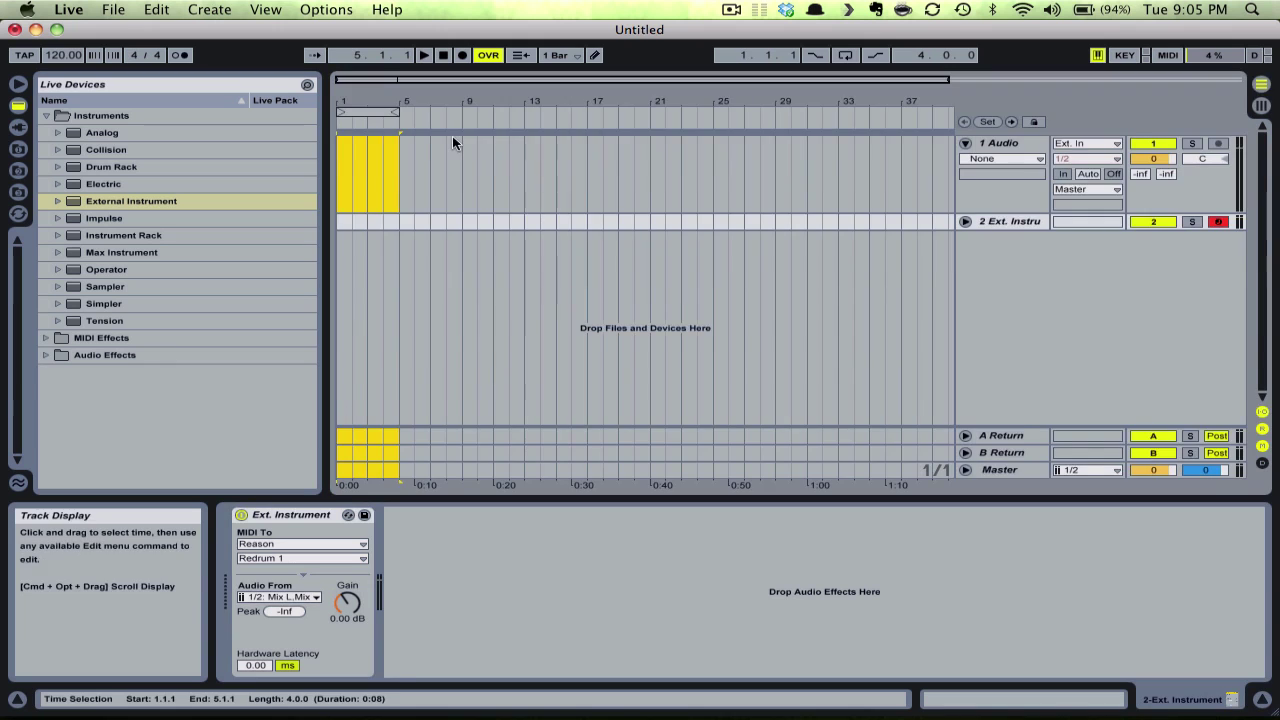
key(Tab)
key(super+Tab)
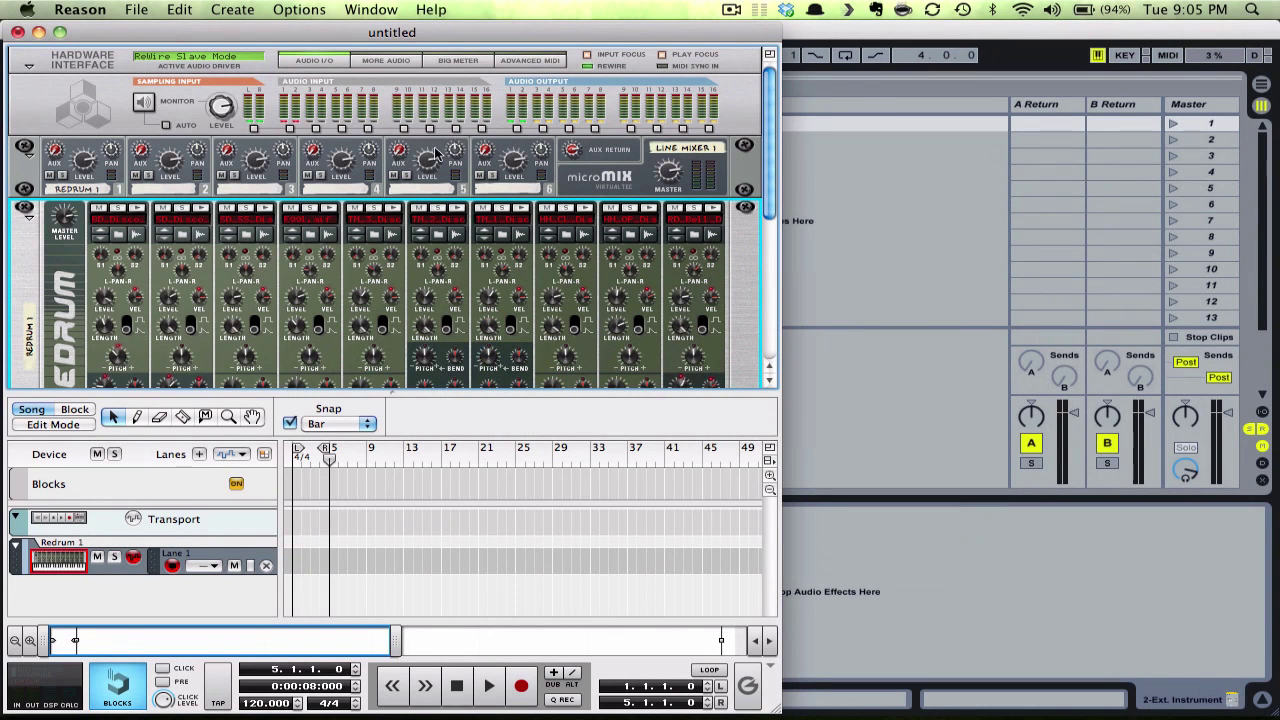
click(135, 213)
click(135, 213)
click(135, 213)
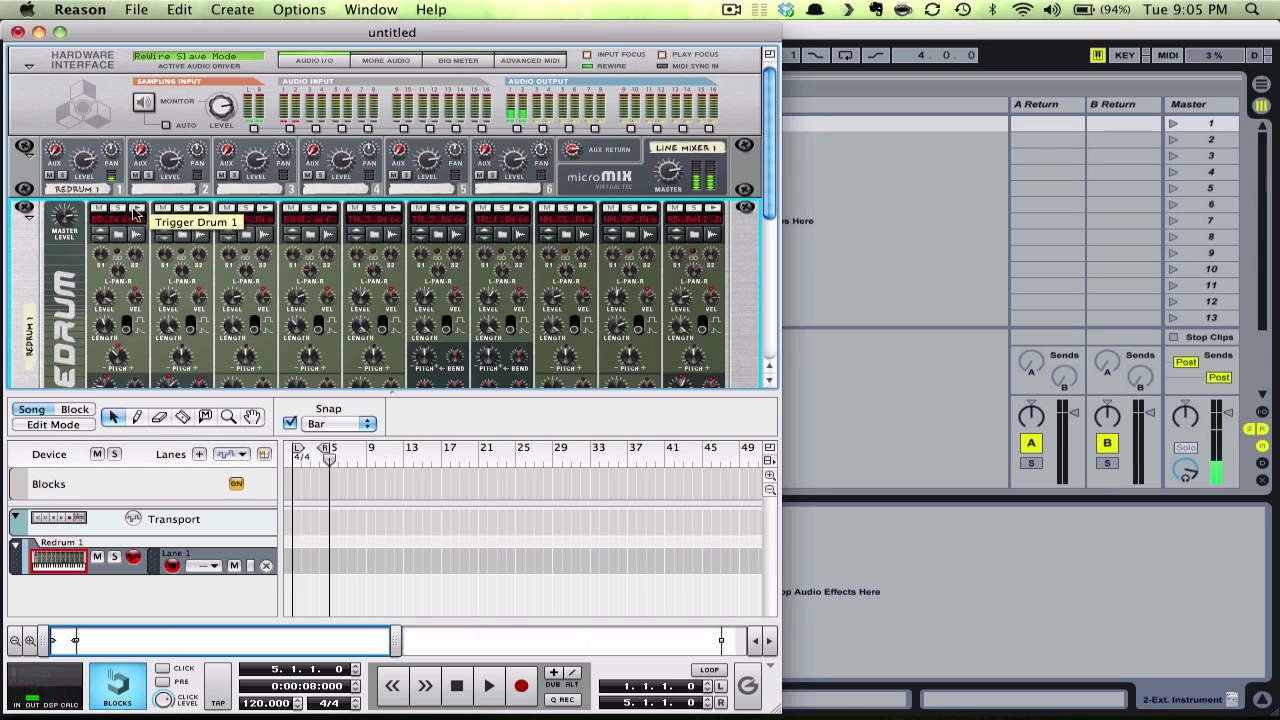
key(super+Tab)
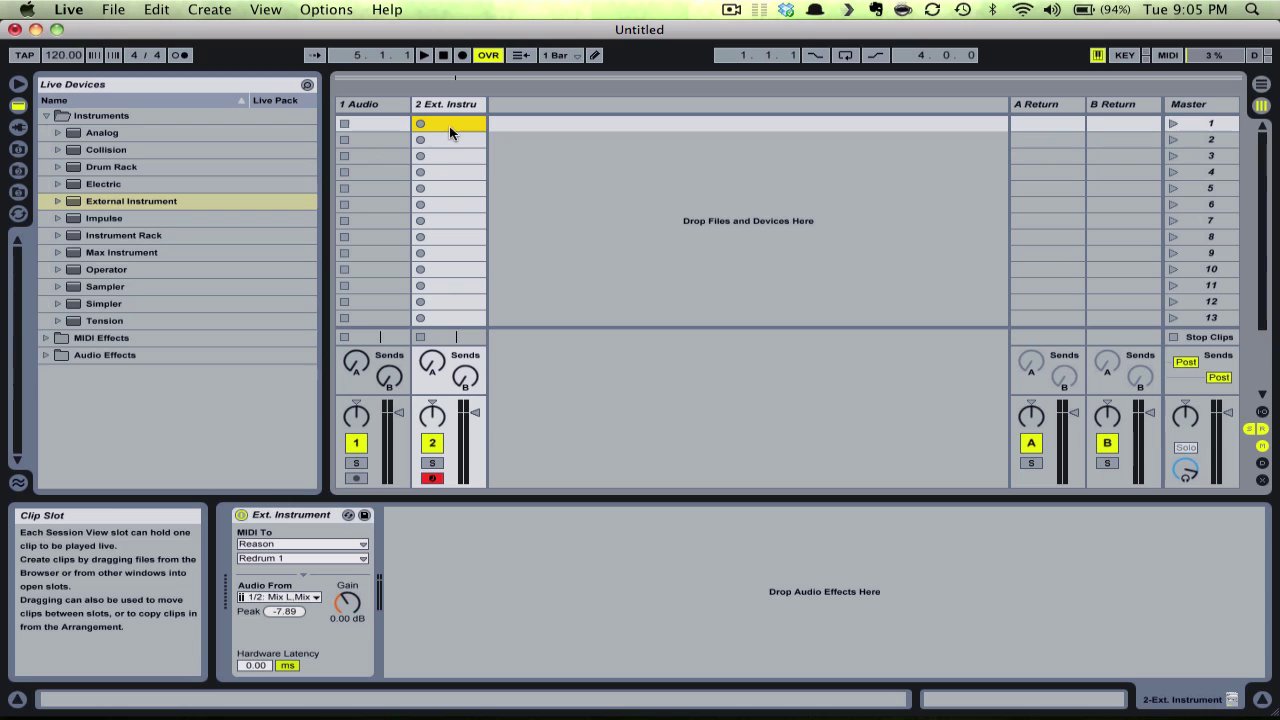
Create an empty MIDI clip in track 2's first slot and audition the BD_Disco_H kick
double_click(450, 124)
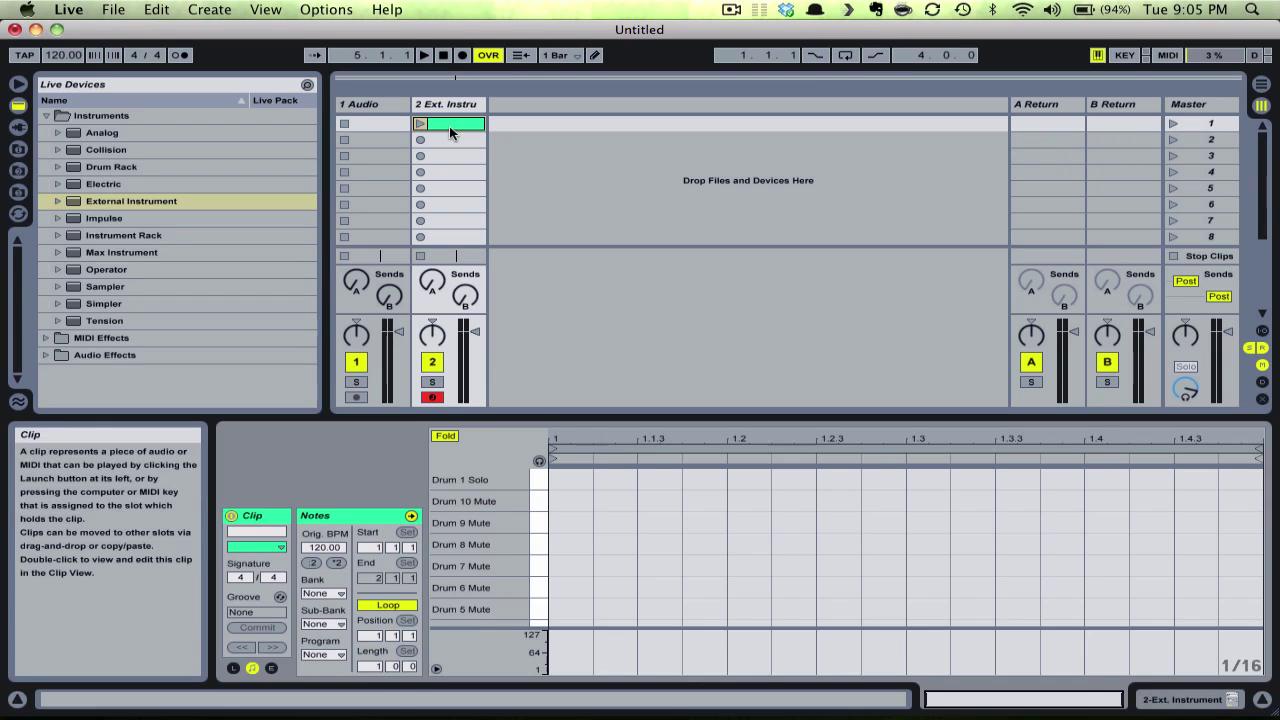
click(540, 463)
drag(537, 474, 500, 482)
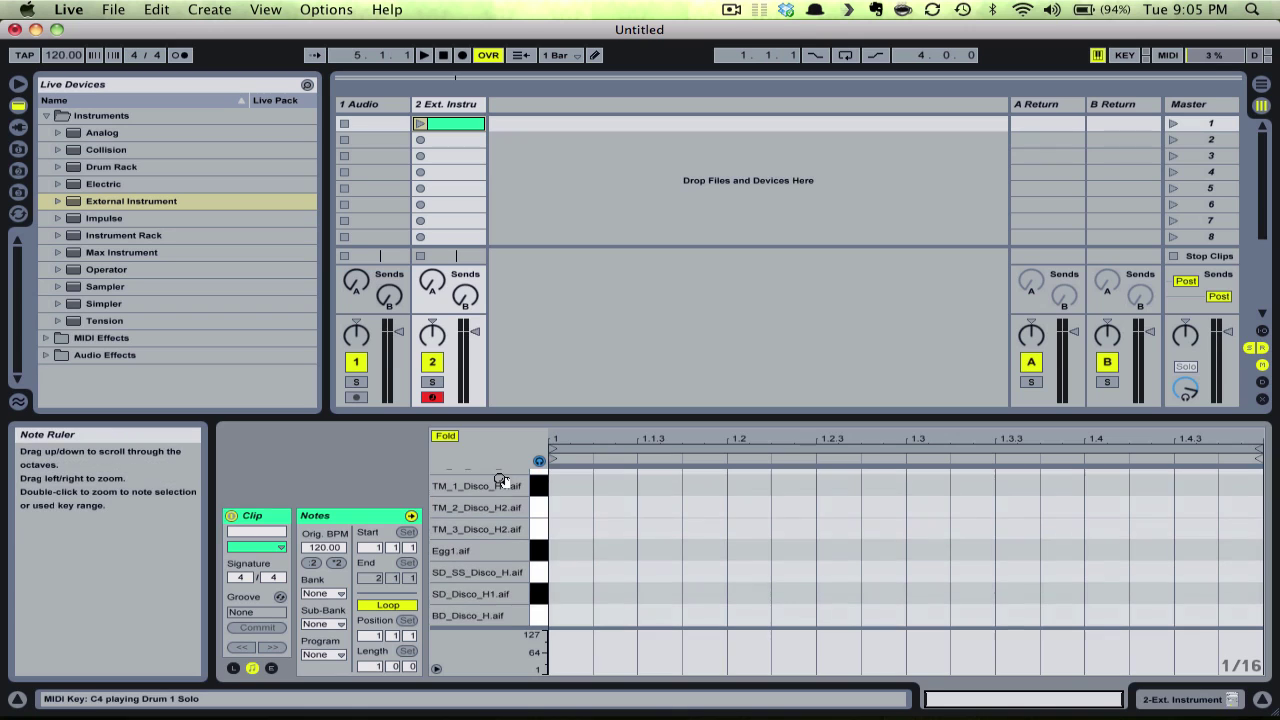
click(540, 618)
Place BD_Disco_H kicks at 1.1.1, 1.1.3 and 1.2.2, and an SD_SS_Disco_H snare at 1.2.3
double_click(580, 617)
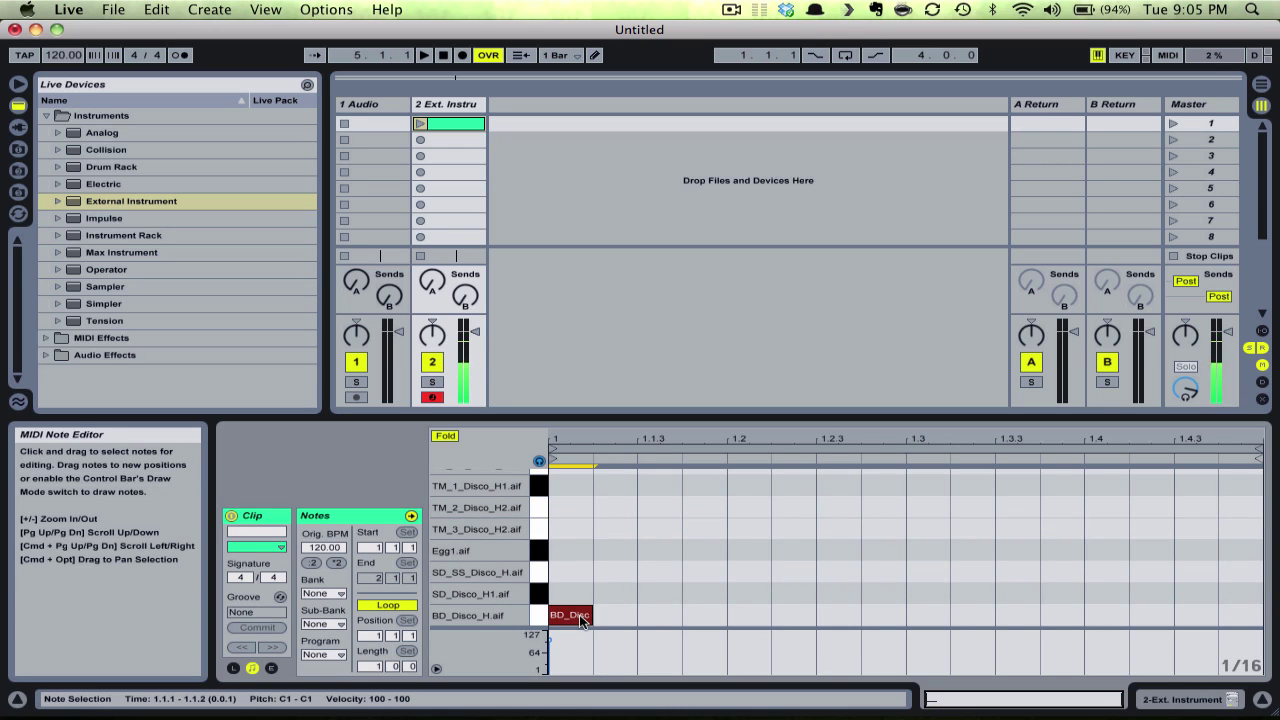
key(super+d)
key(super+d)
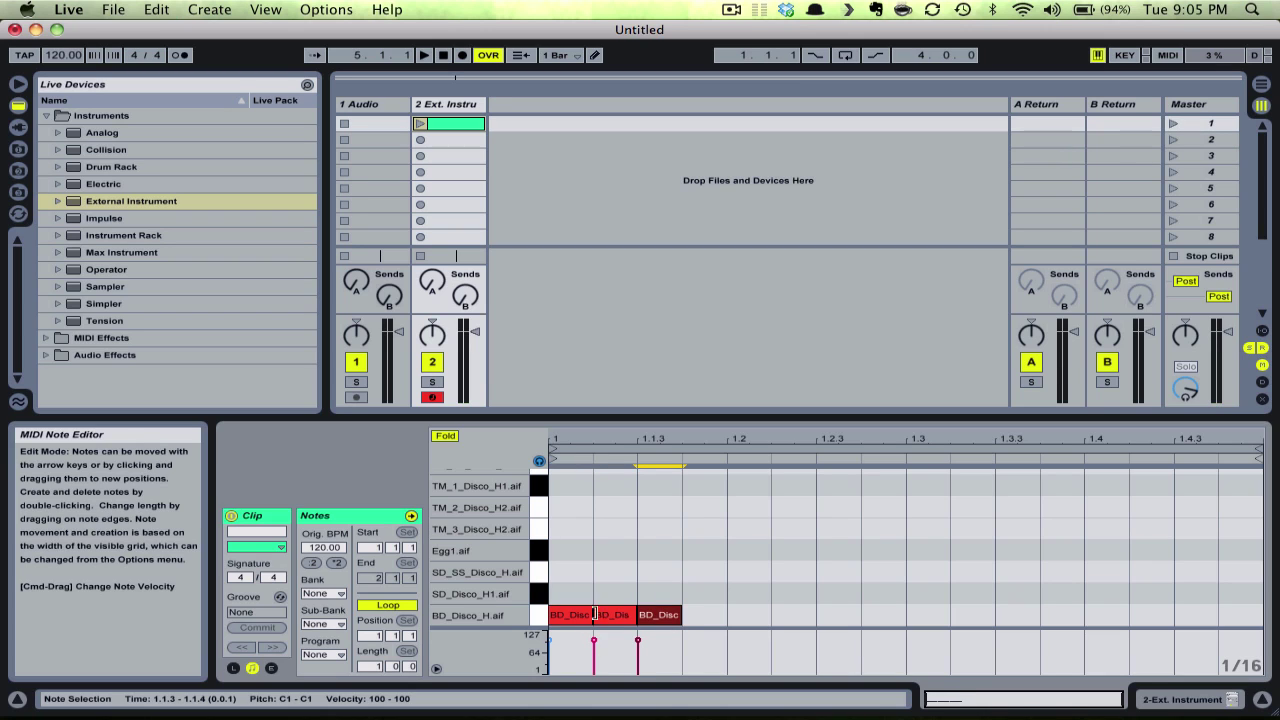
drag(640, 615, 731, 615)
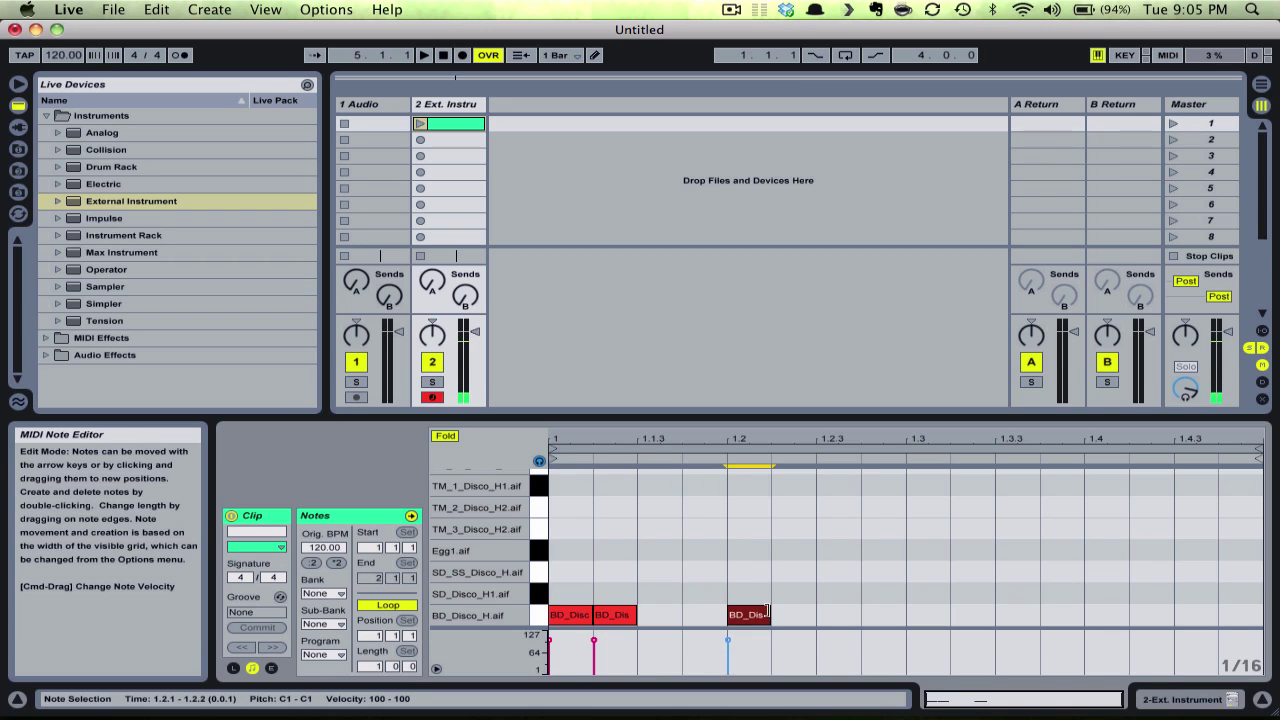
click(632, 617)
drag(632, 617, 676, 617)
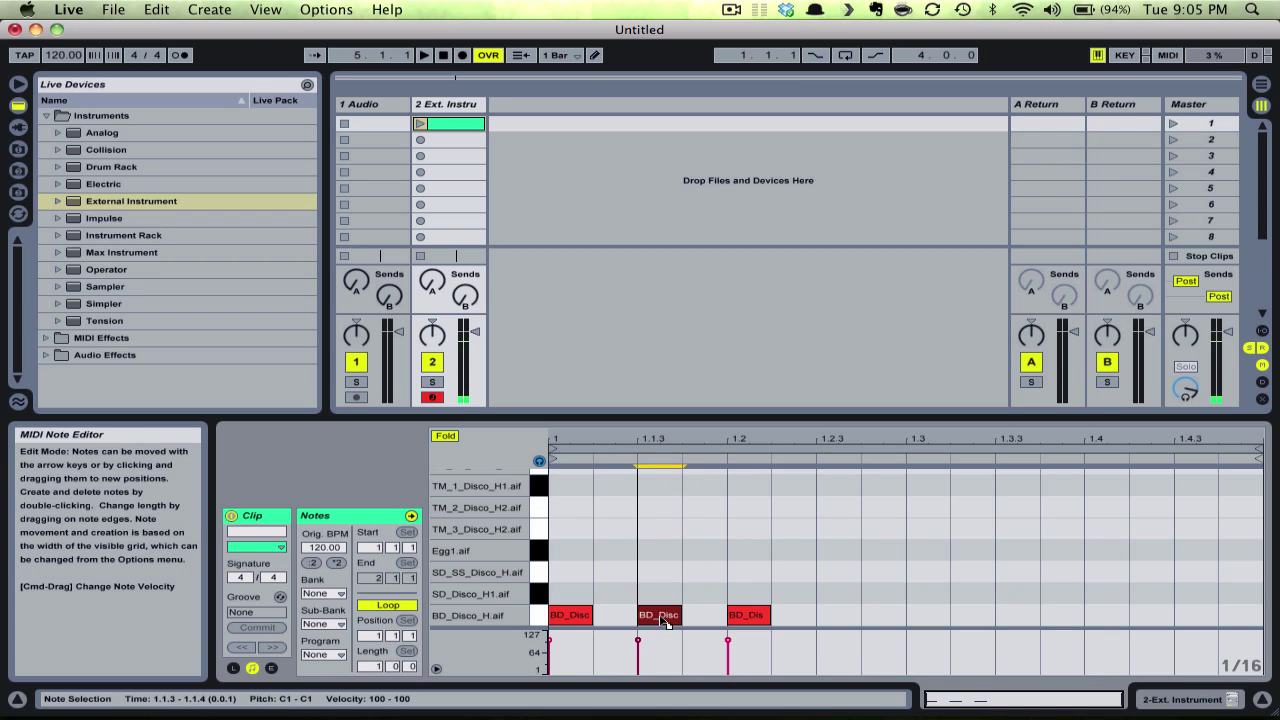
click(755, 617)
drag(755, 617, 800, 617)
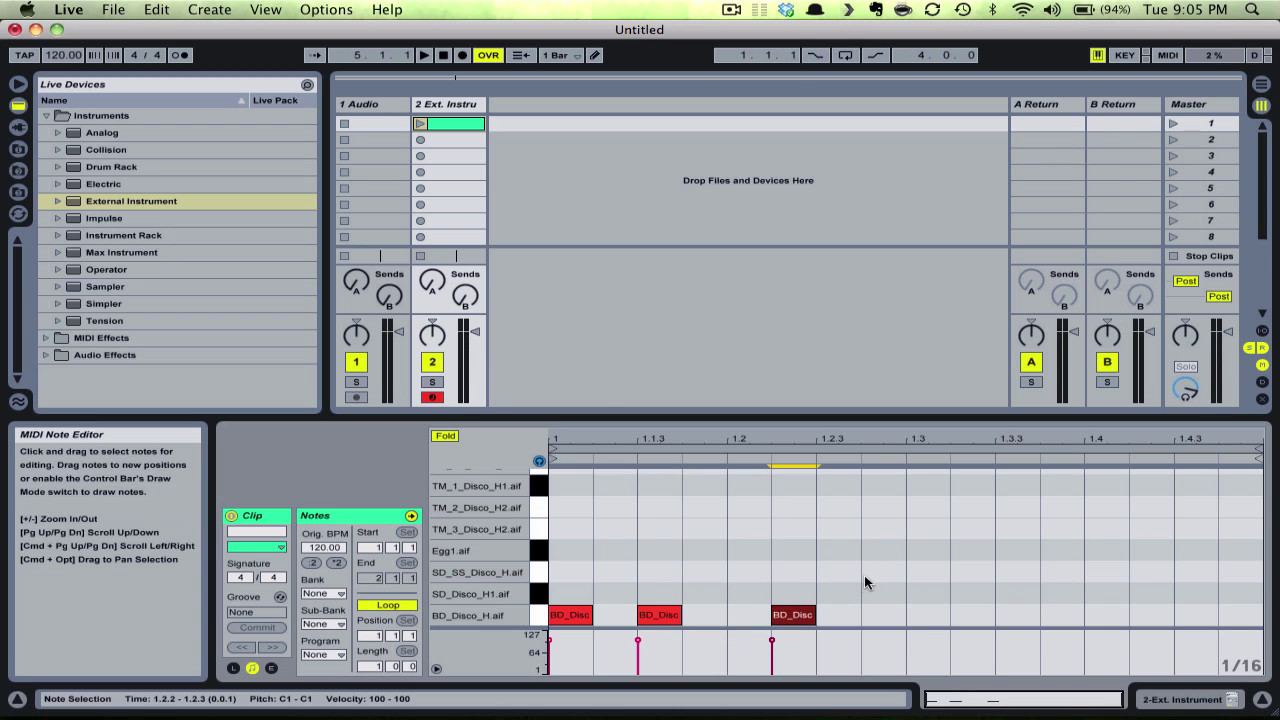
double_click(836, 574)
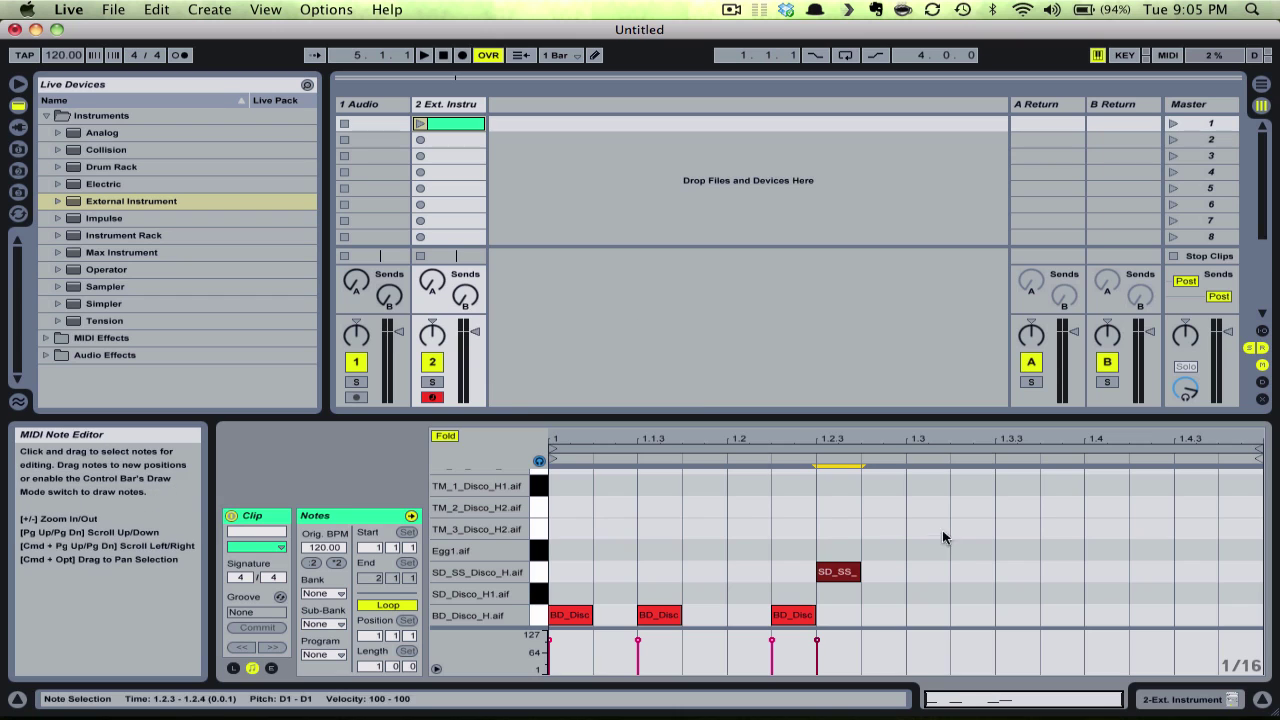
Duplicate the four notes and shift the copies one sixteenth earlier
drag(945, 540, 558, 620)
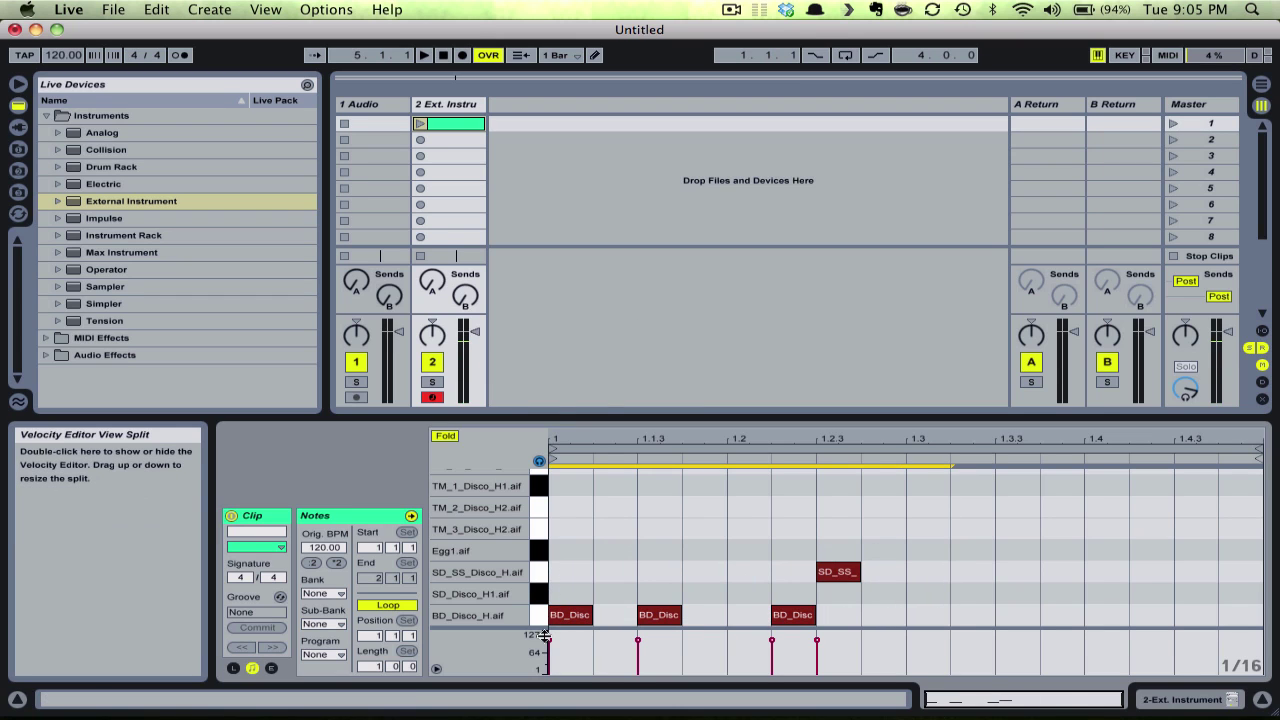
key(super+d)
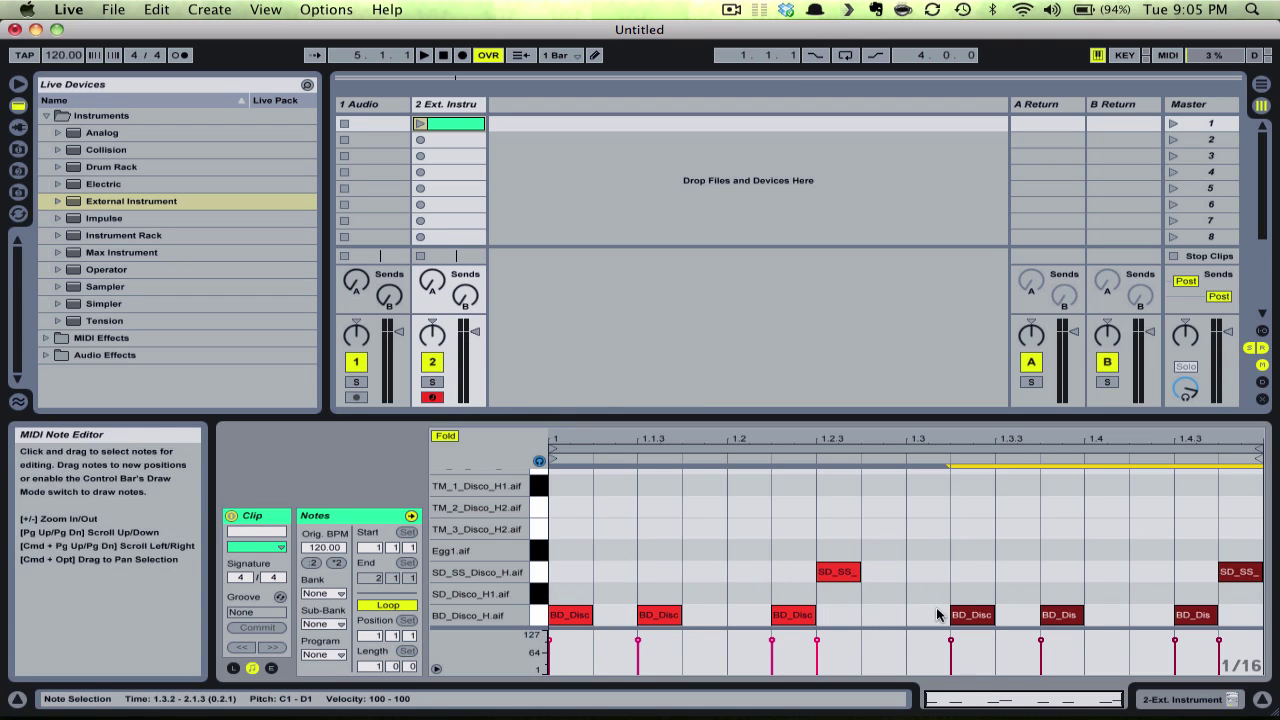
drag(971, 614, 929, 612)
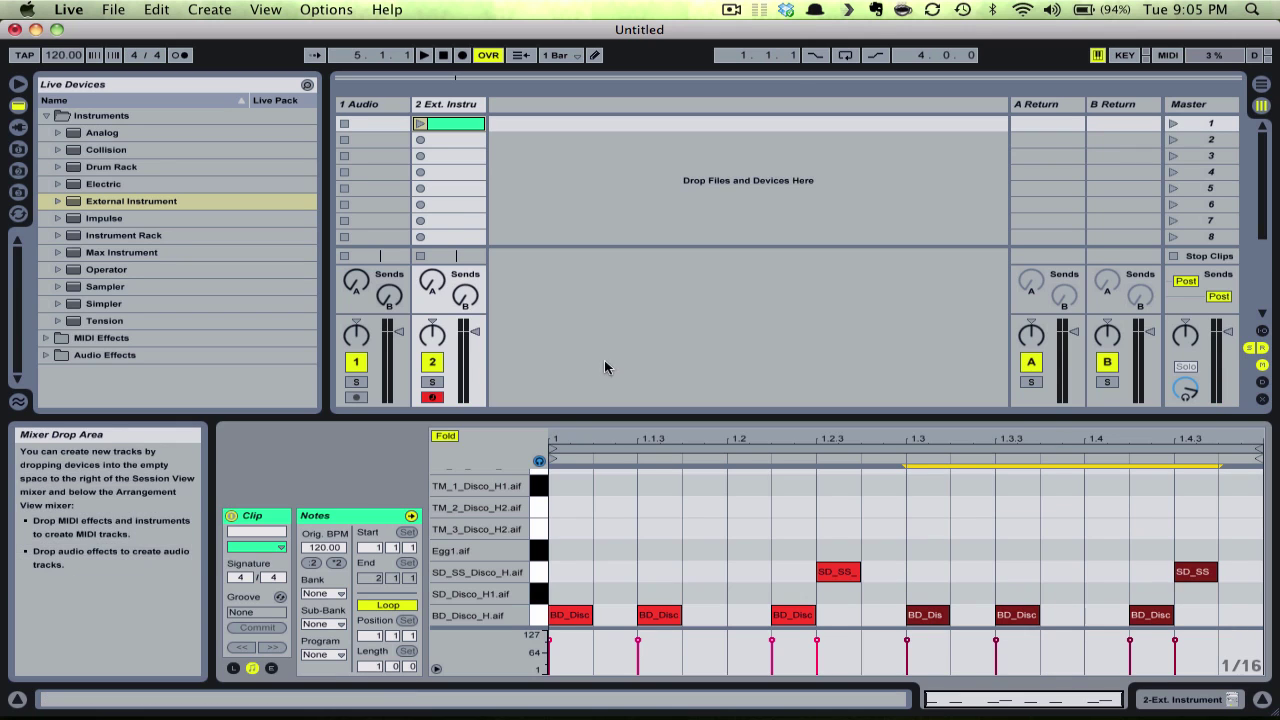
Play the drum clip, stop it, and switch over to Reason
click(420, 124)
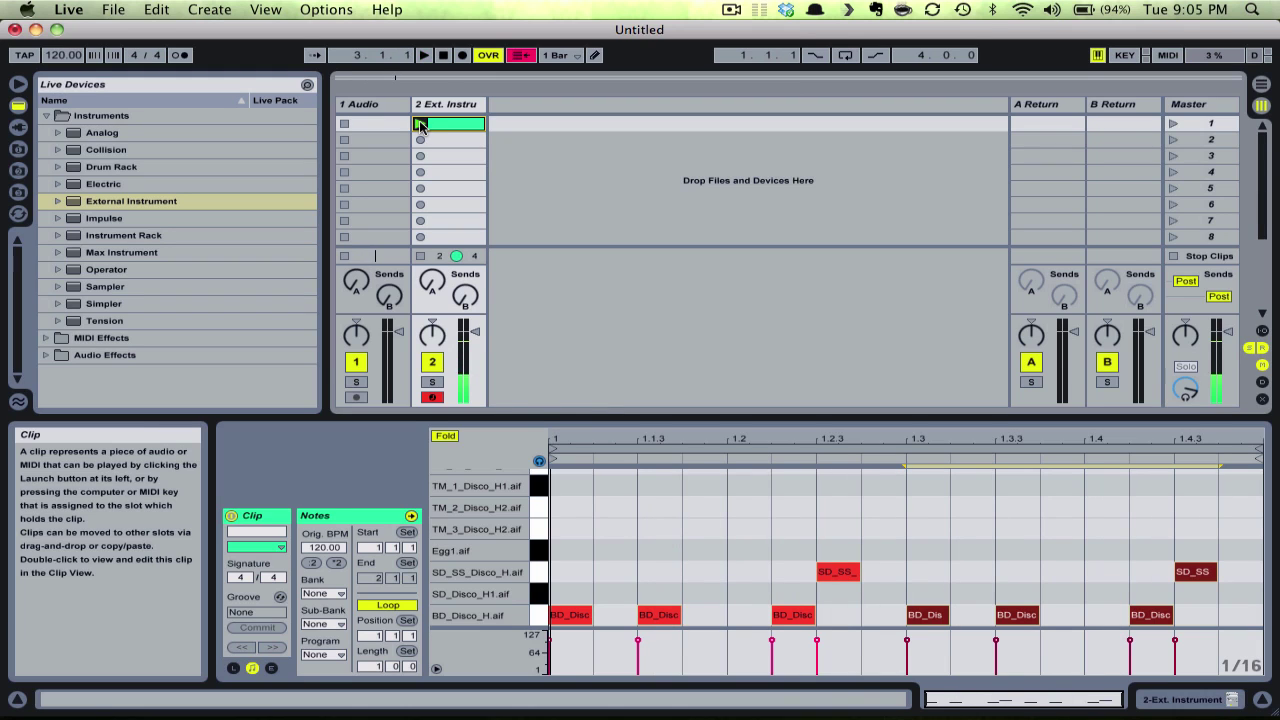
click(446, 56)
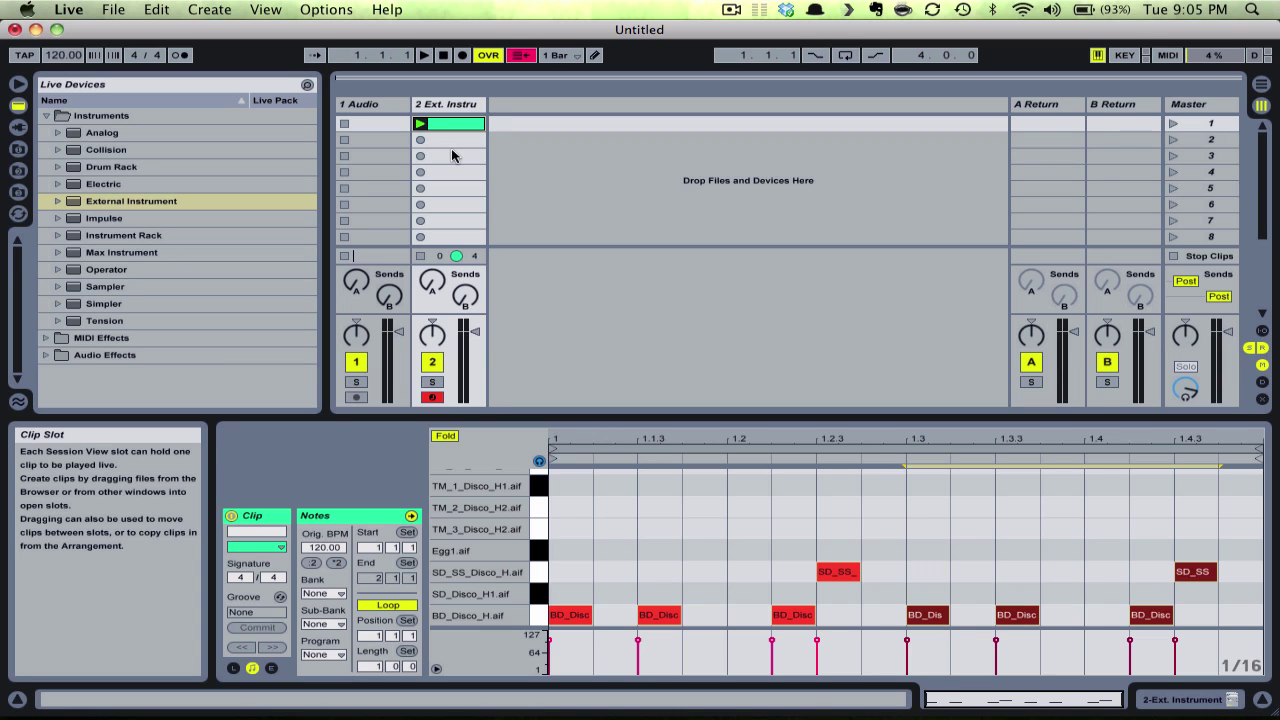
key(super+Tab)
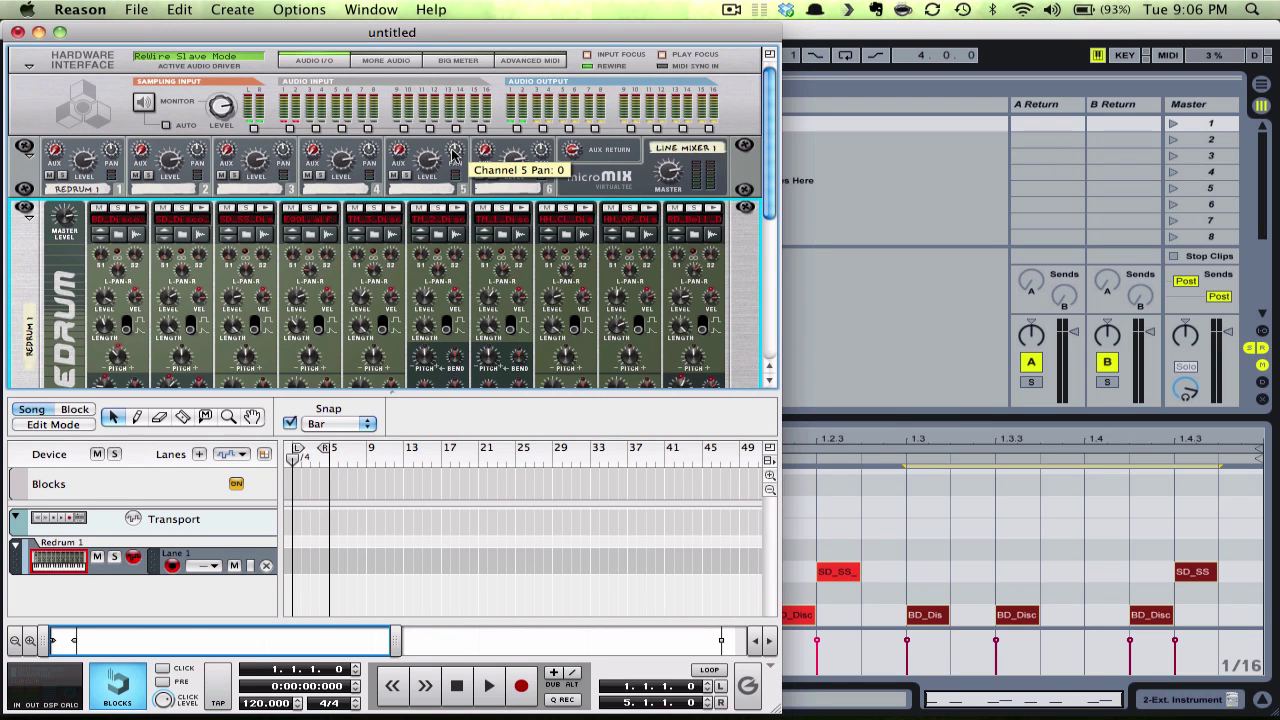
With Reason playing, program Redrum channel 5 hits on steps 3, 8 and 13, then stop
scroll(450, 160, down, 5)
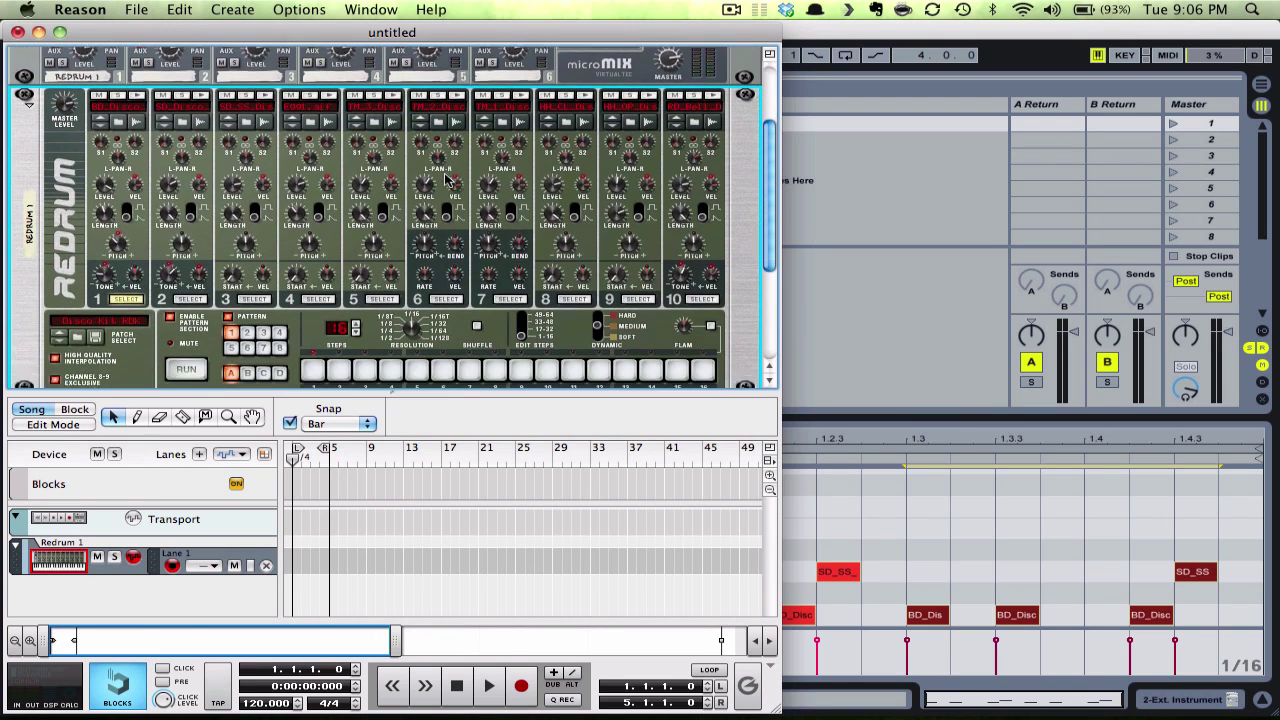
key(space)
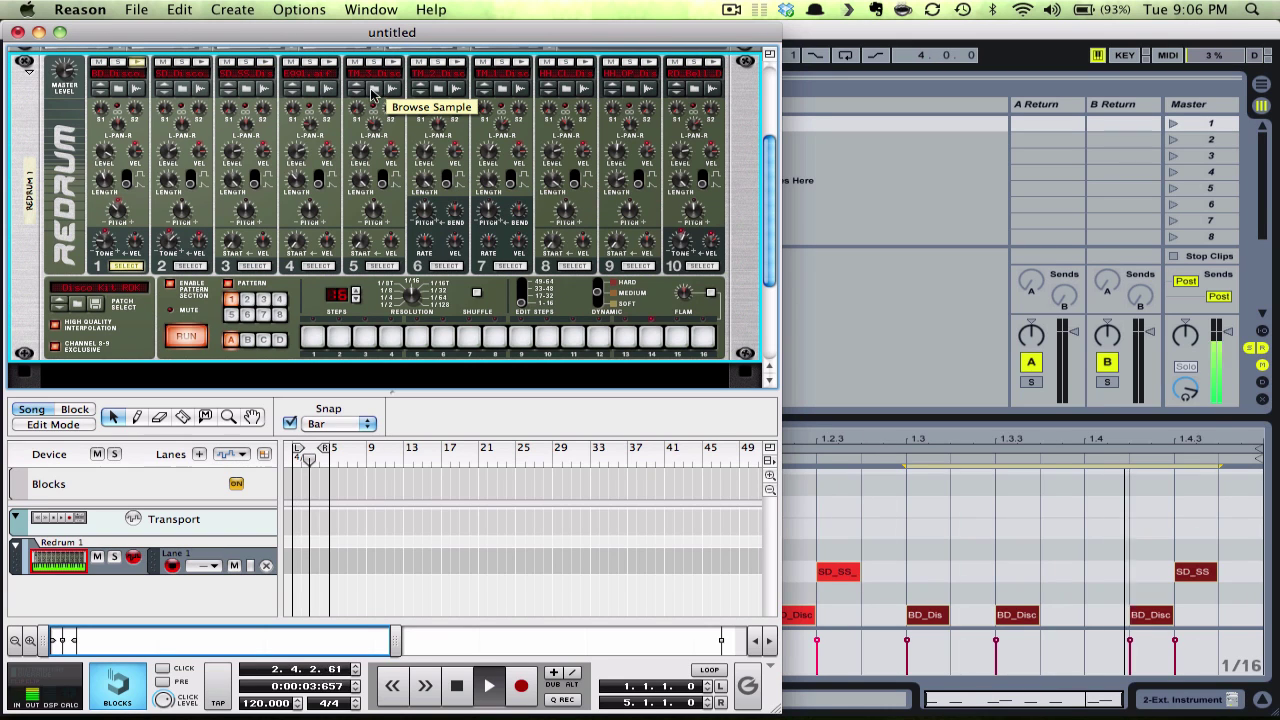
click(383, 266)
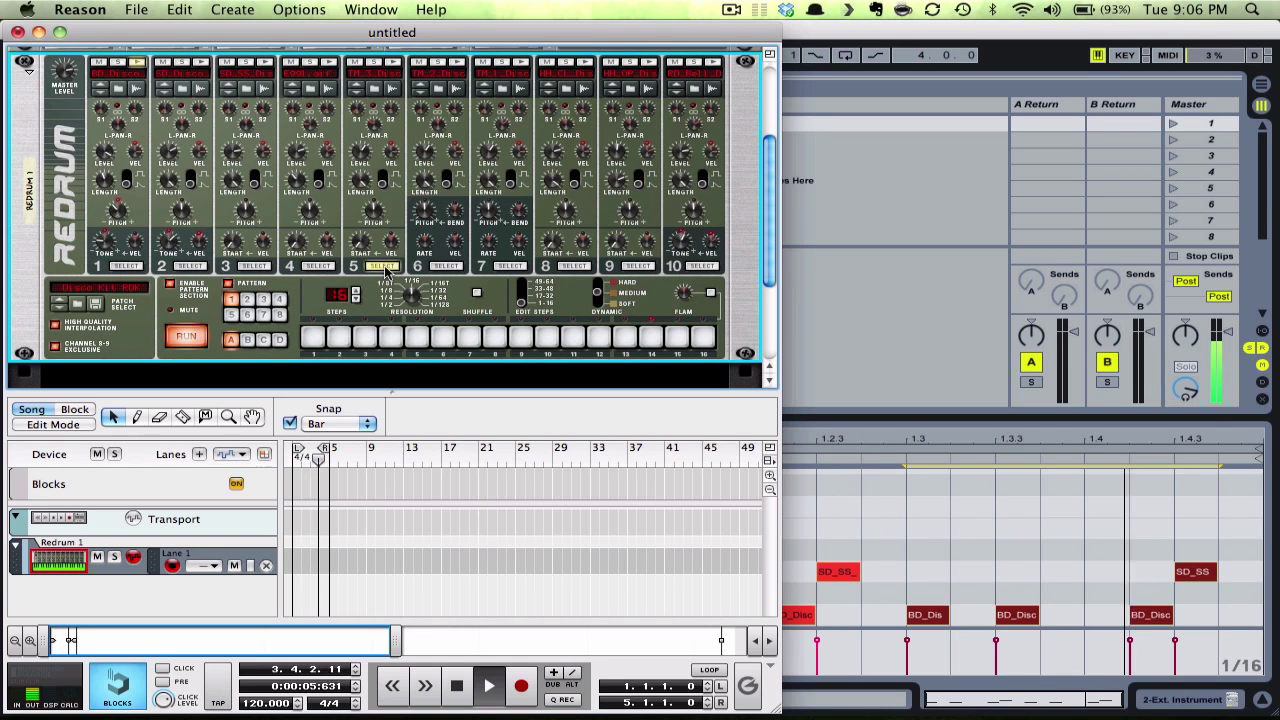
click(364, 337)
click(494, 337)
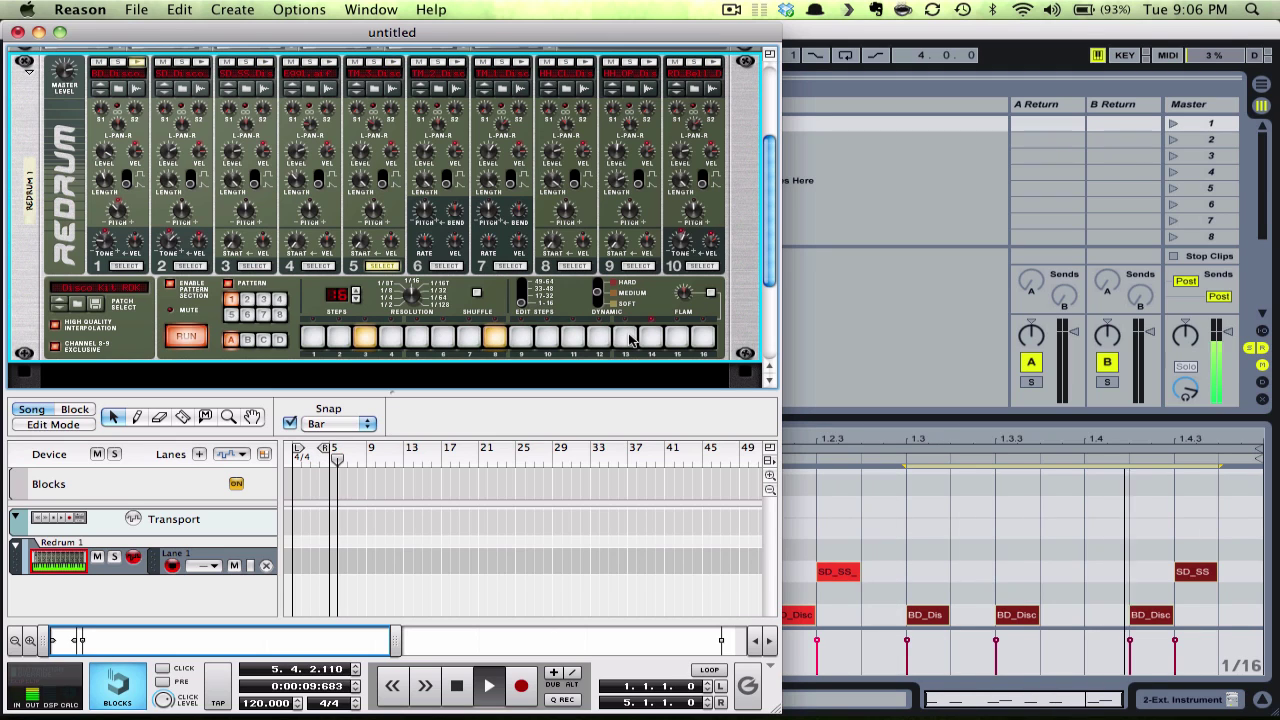
click(625, 338)
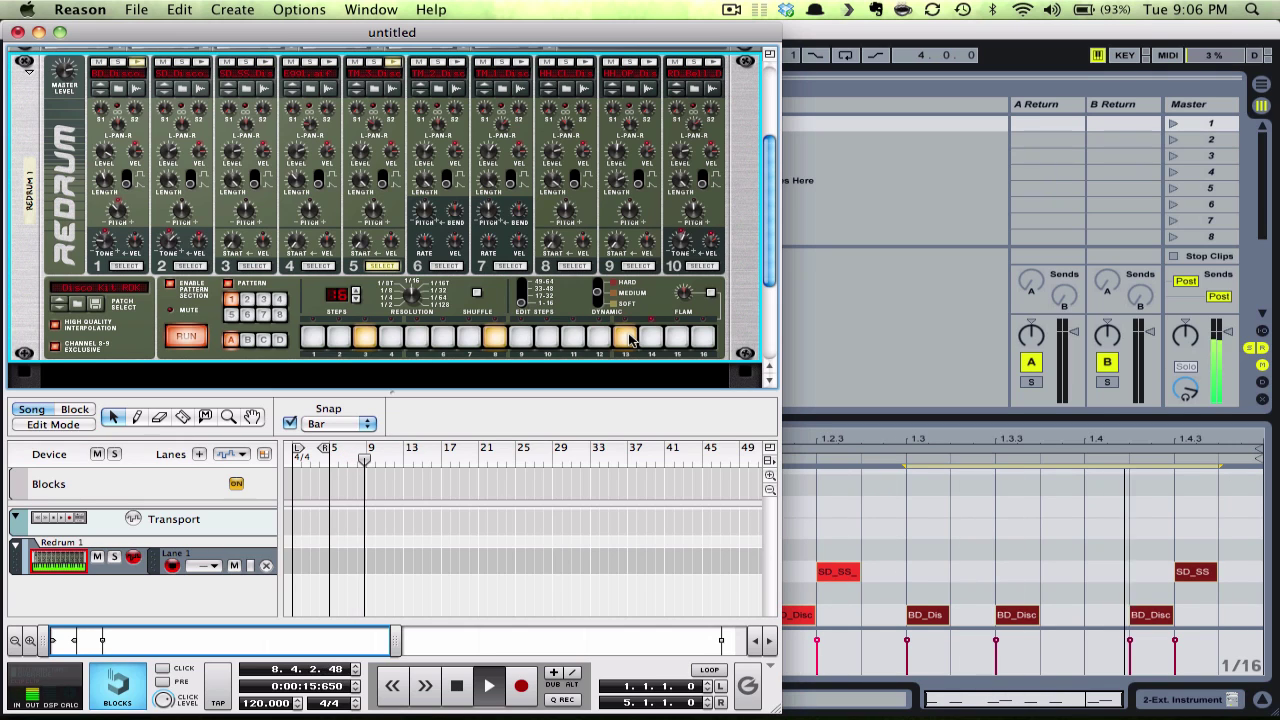
key(space)
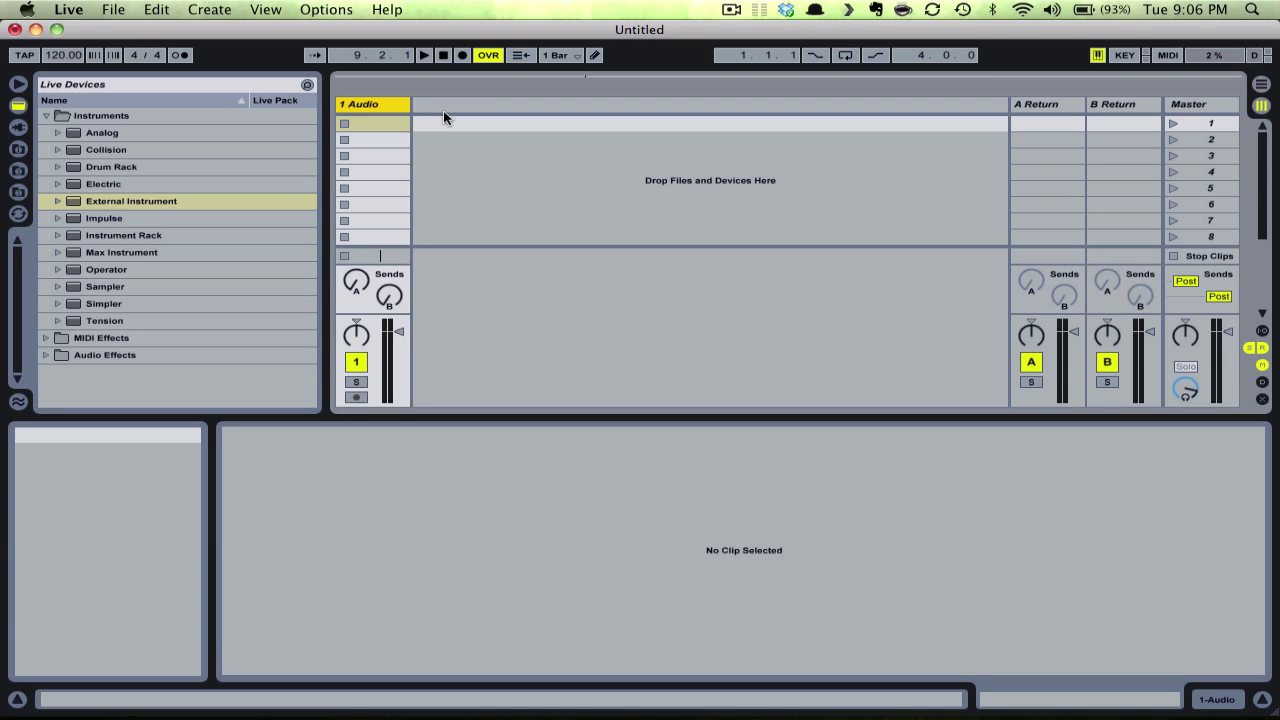
Insert two new MIDI tracks in the Live set
right_click(444, 118)
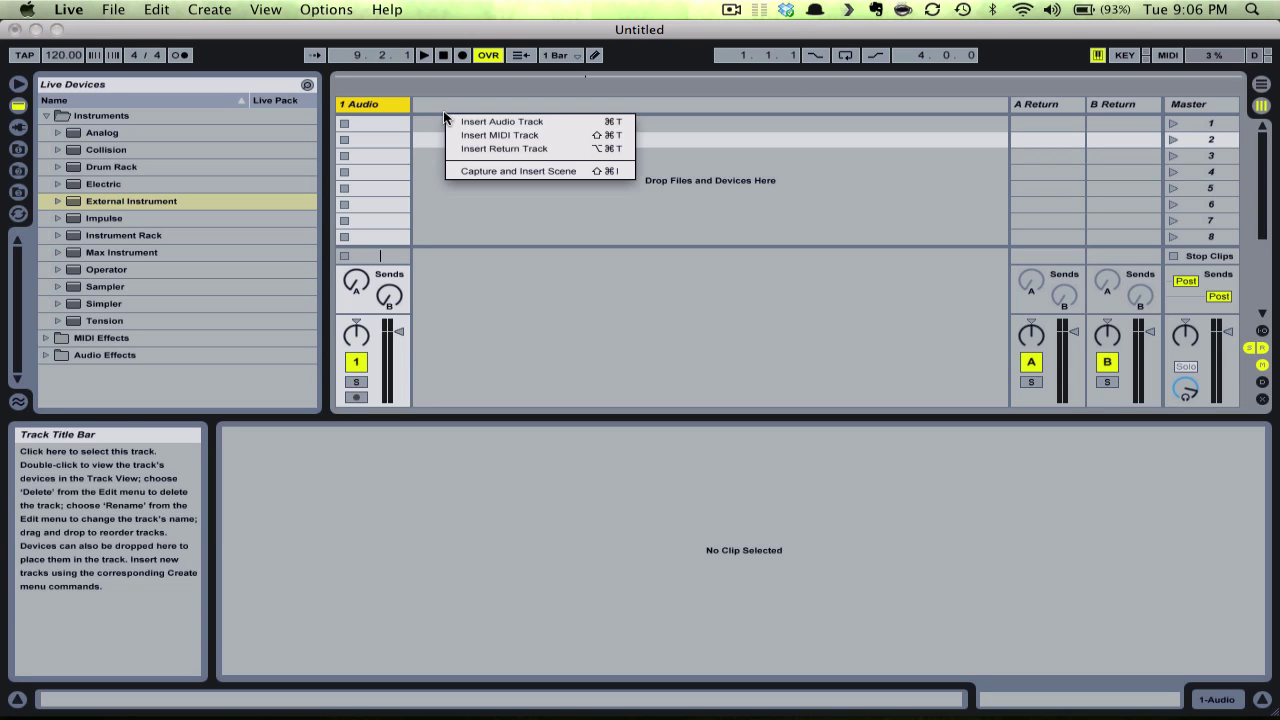
click(468, 137)
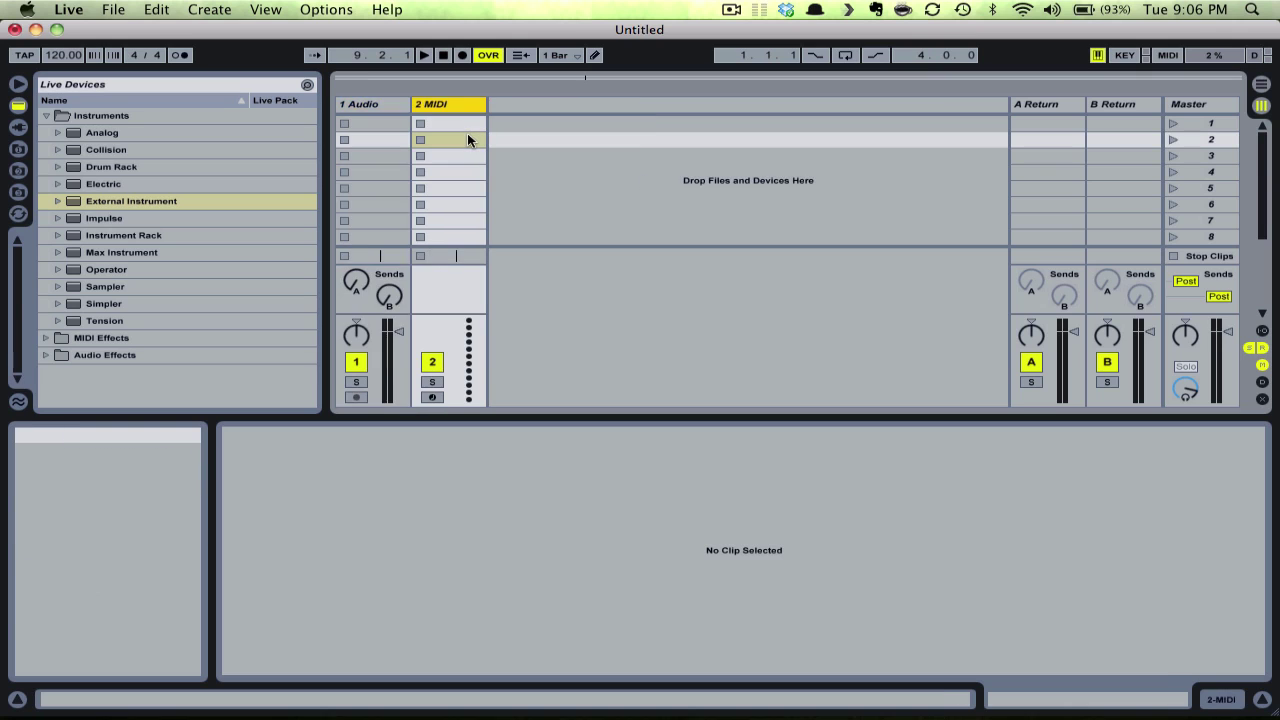
key(shift+super+t)
key(shift+super+t)
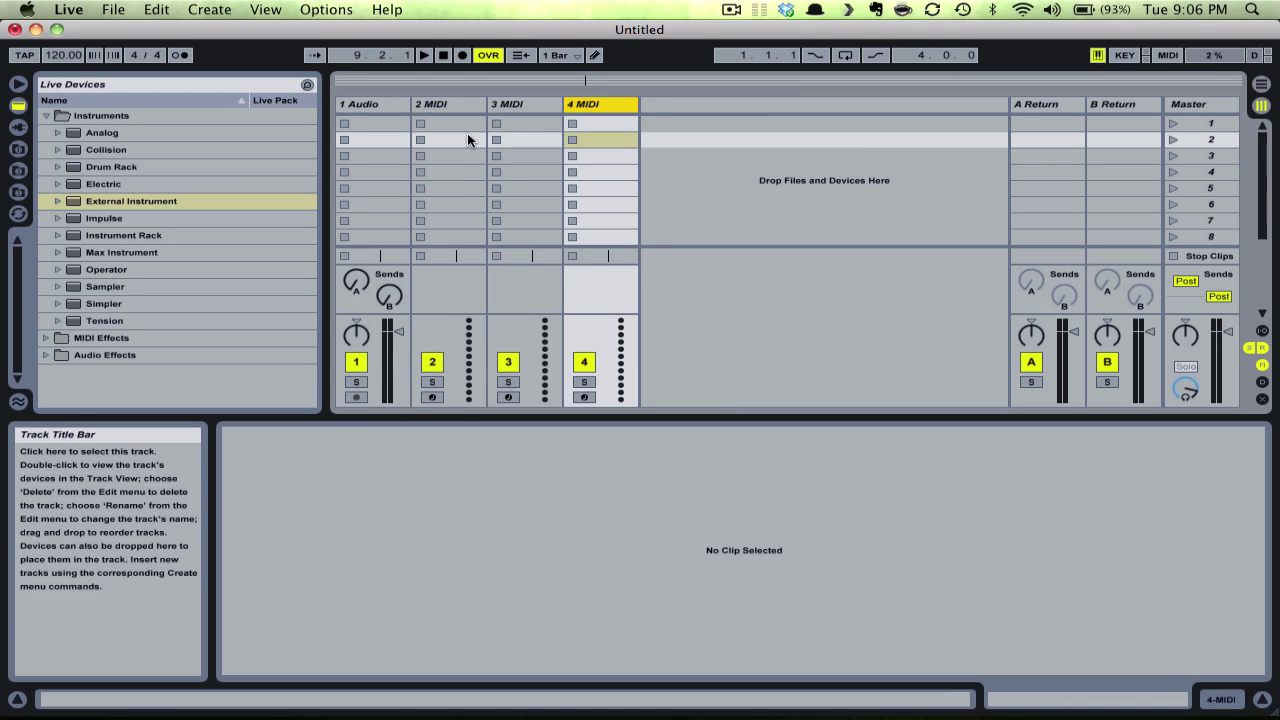
Rename the three MIDI tracks Kick, Snare and HH
right_click(458, 103)
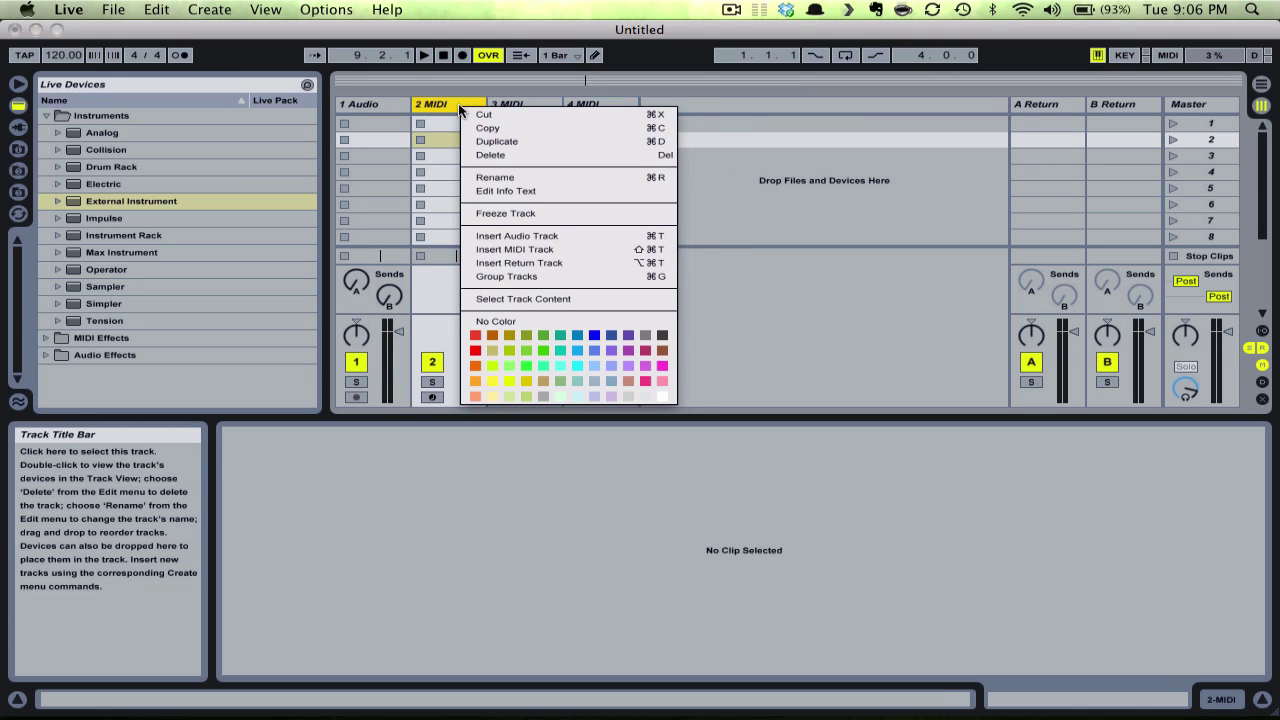
key(super+r)
text(K)
key(Tab)
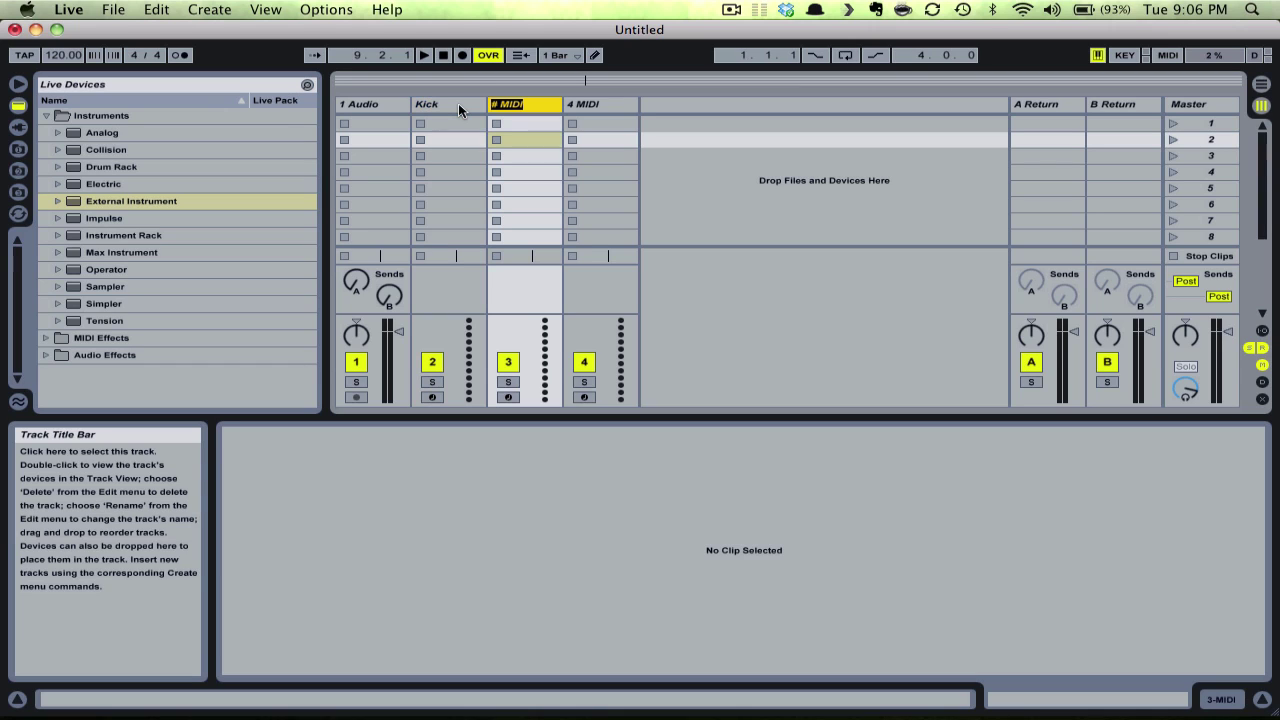
text(Snare)
key(Tab)
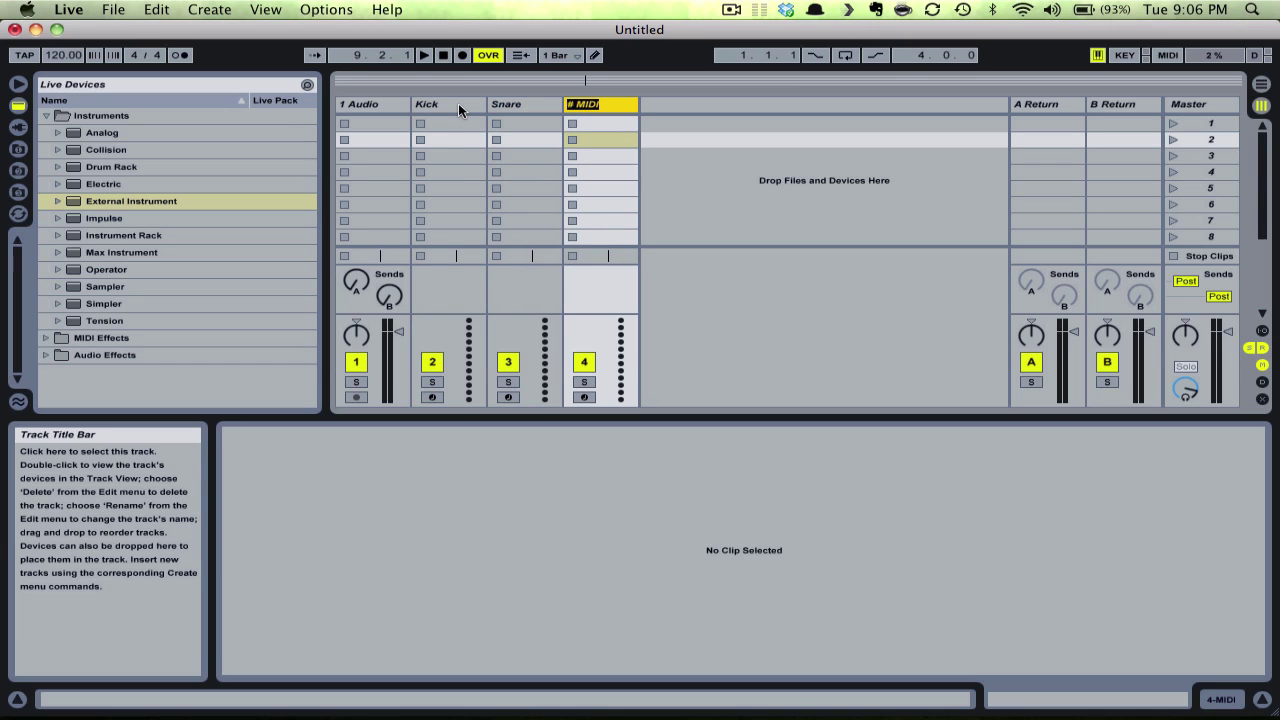
text(HH)
key(Tab)
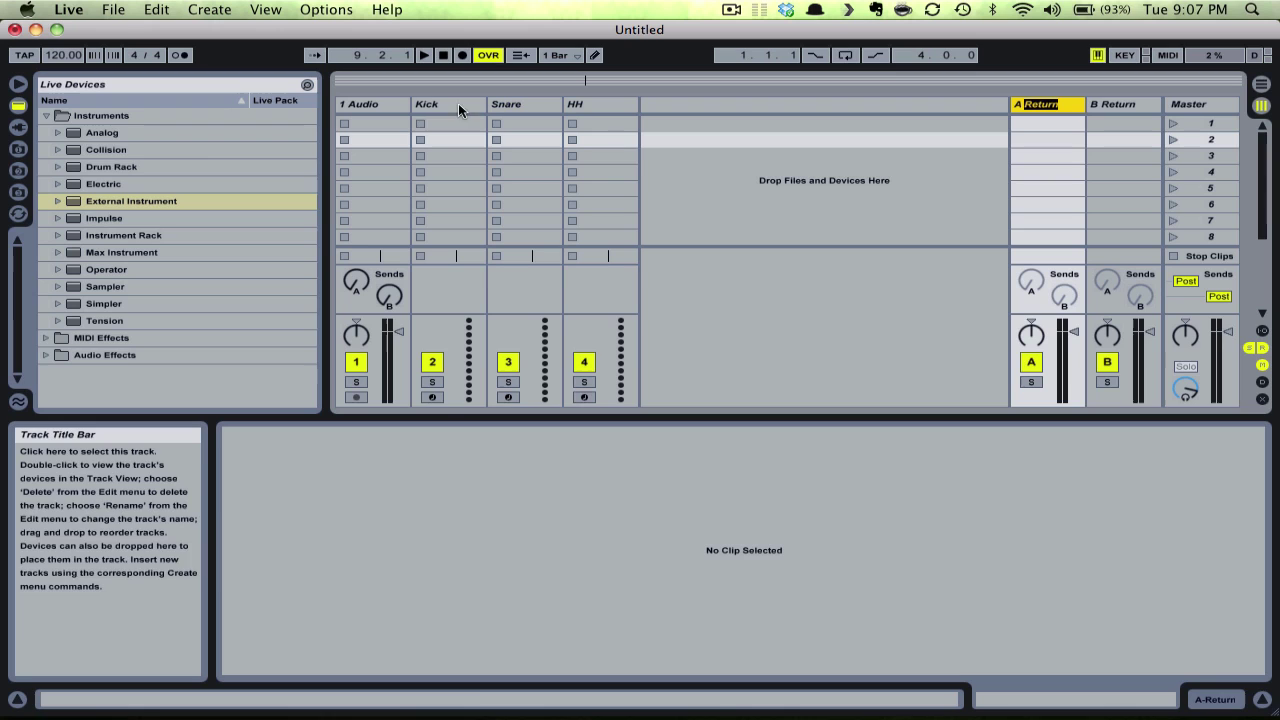
Load an External Instrument onto the Kick track
click(131, 201)
click(452, 108)
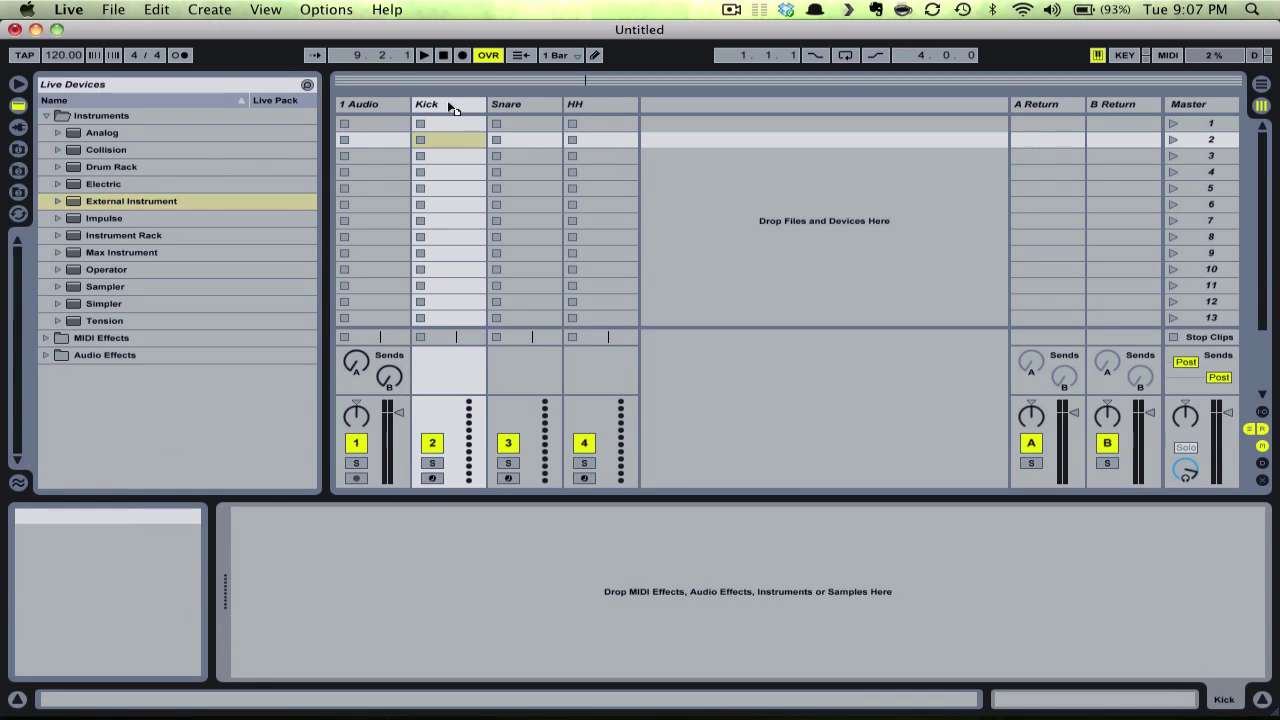
key(Return)
Add External Instruments to the Snare and HH tracks, then check each of the three tracks
click(125, 203)
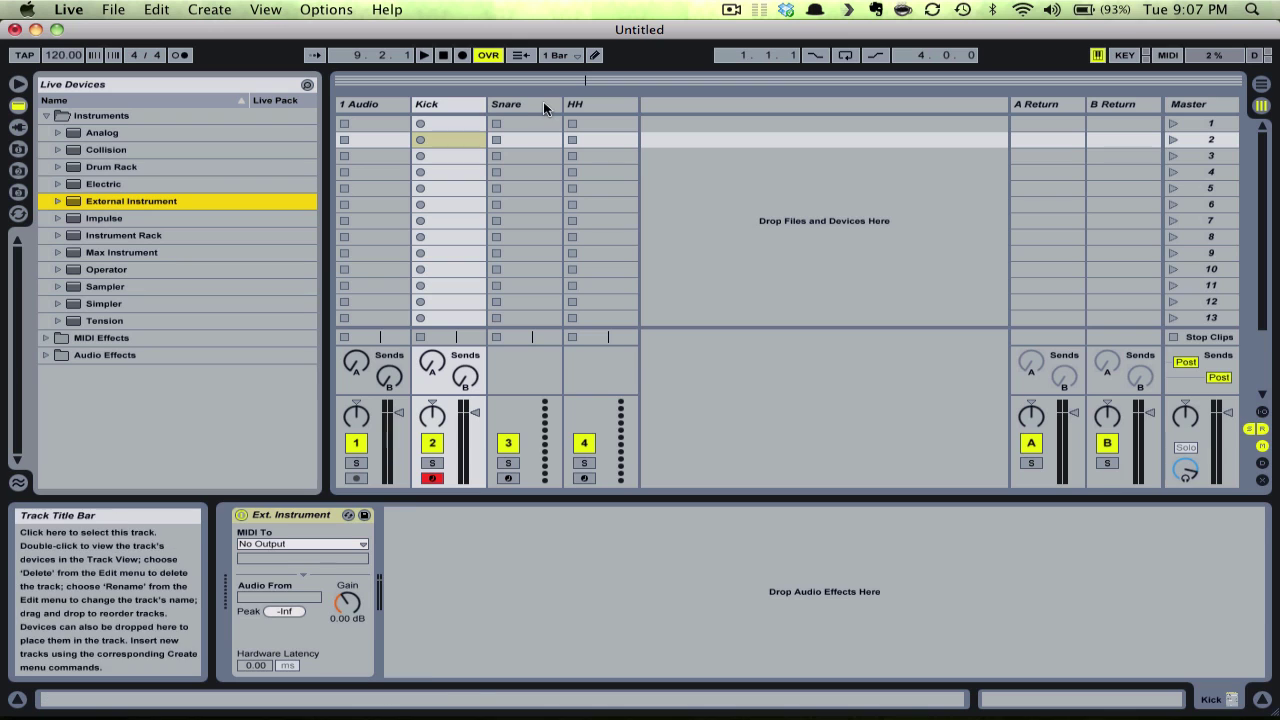
drag(168, 205, 519, 96)
drag(155, 199, 607, 114)
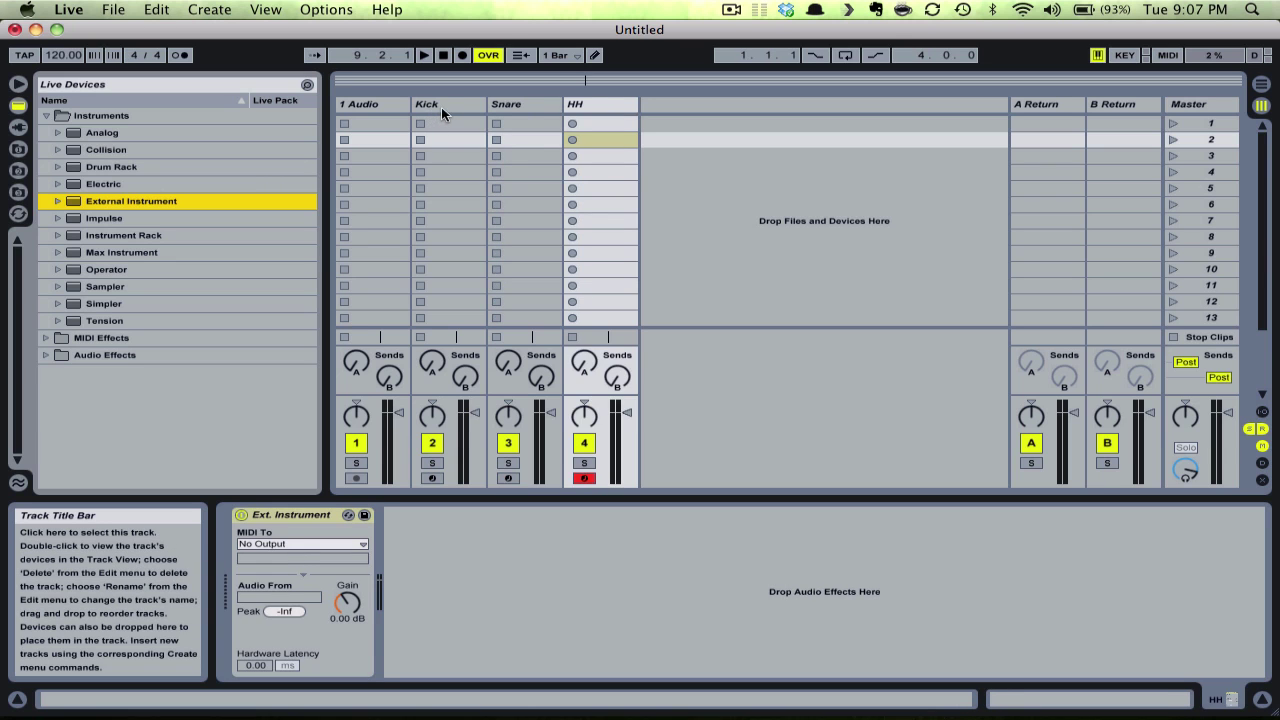
click(441, 107)
click(515, 104)
click(587, 107)
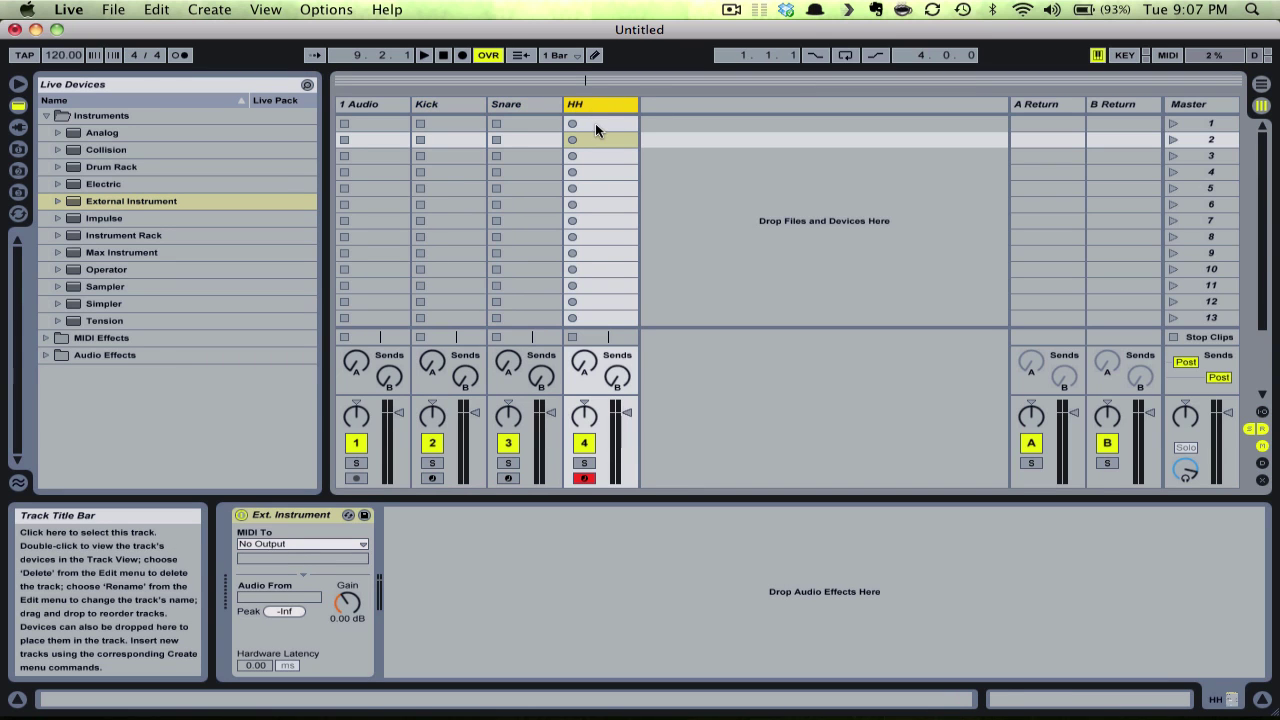
Switch to Reason and delete the line mixer device
key(super+Tab)
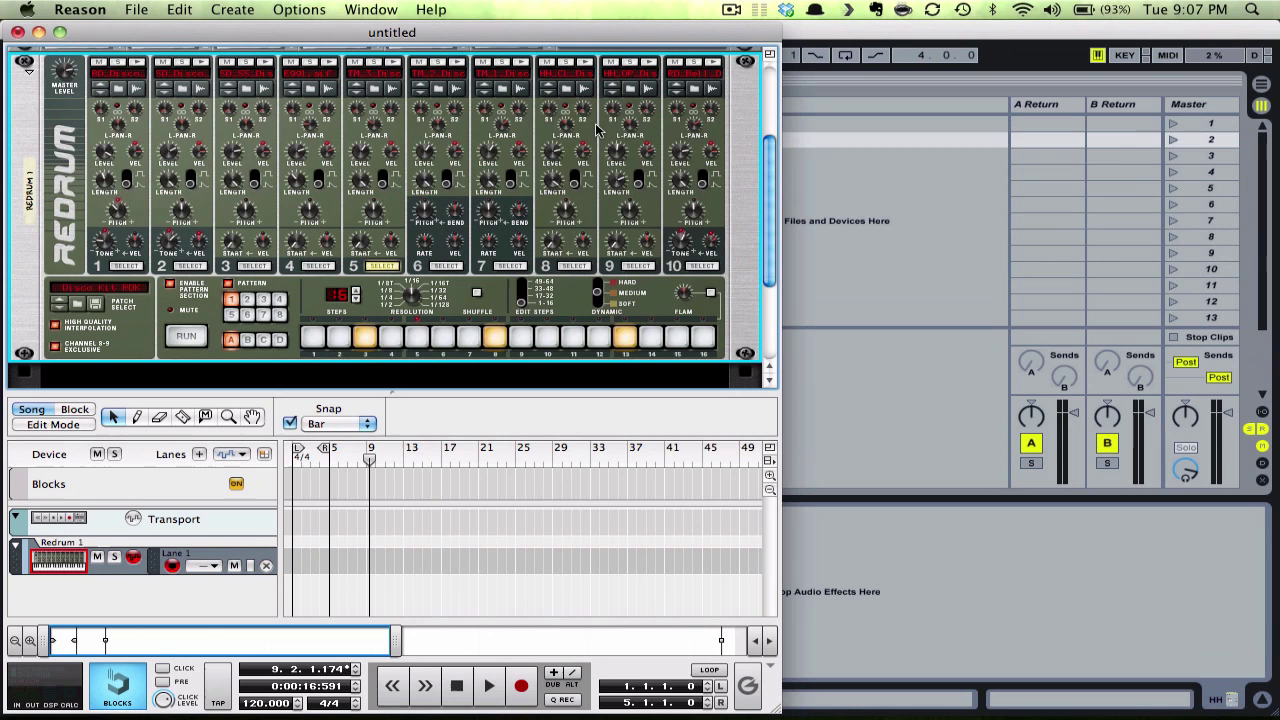
scroll(580, 175, up, 4)
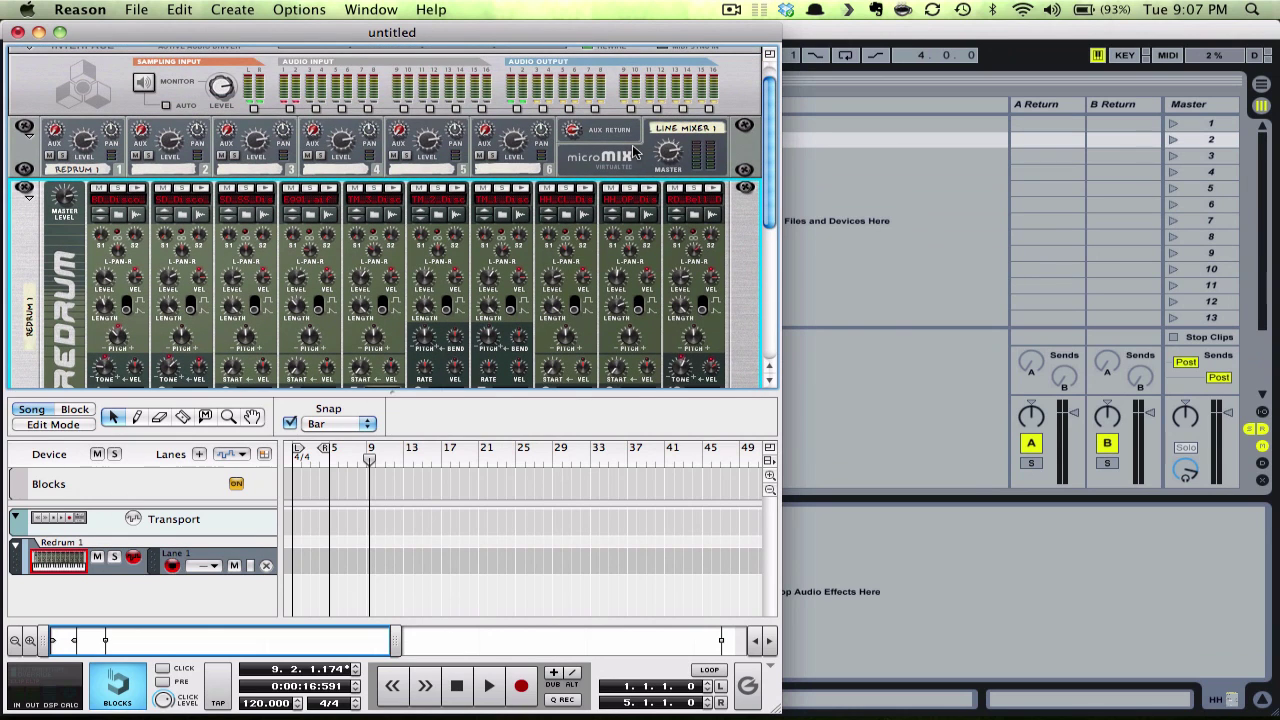
right_click(632, 150)
click(686, 206)
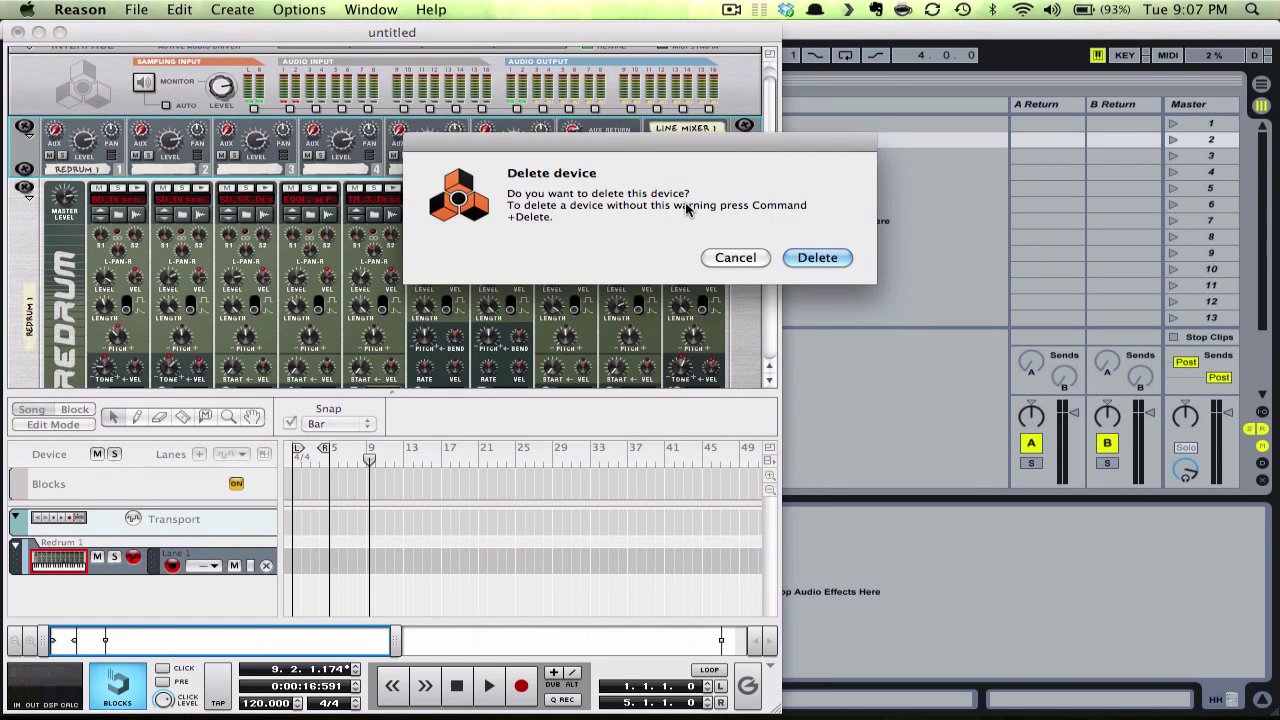
click(814, 260)
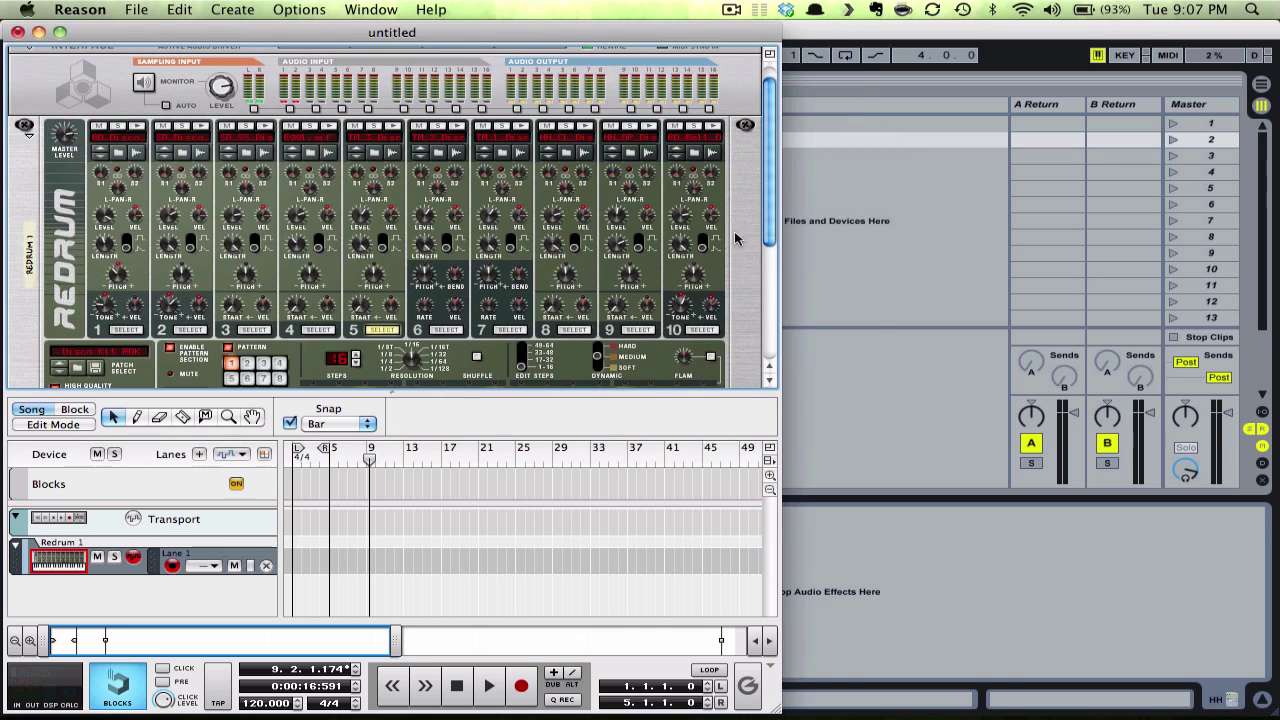
Delete the Redrum and its sequencer track
right_click(68, 177)
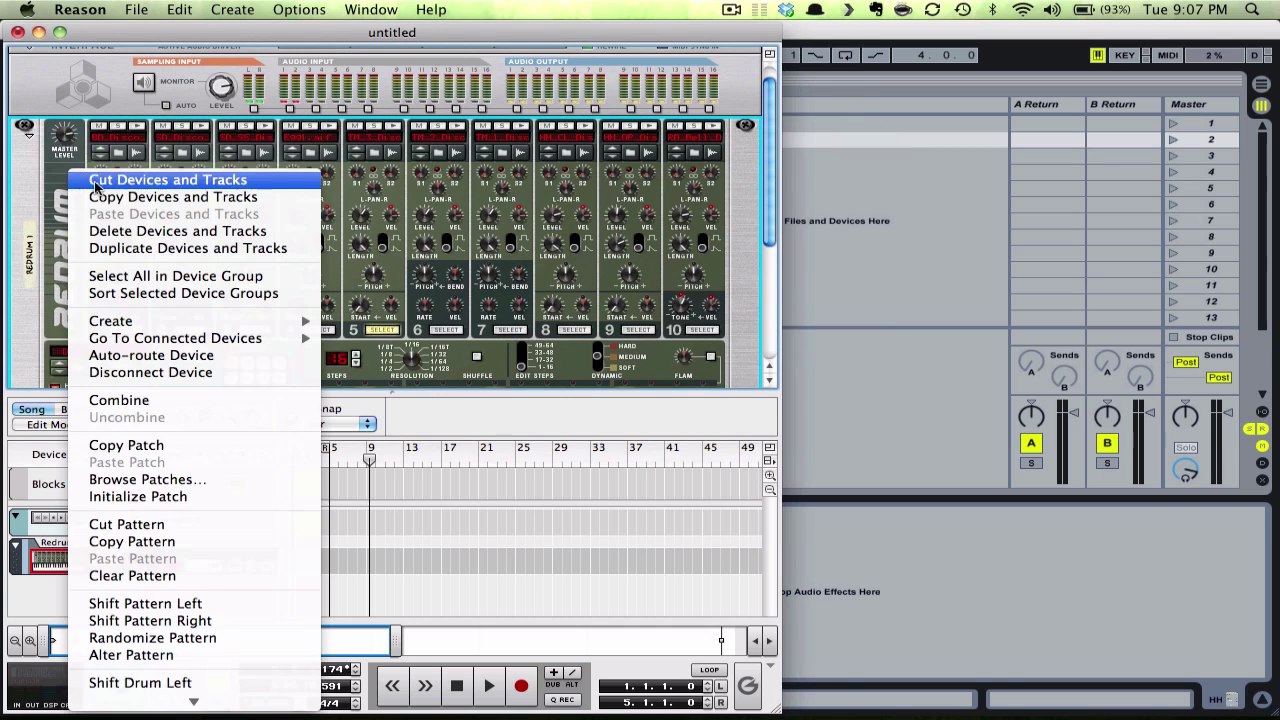
click(122, 231)
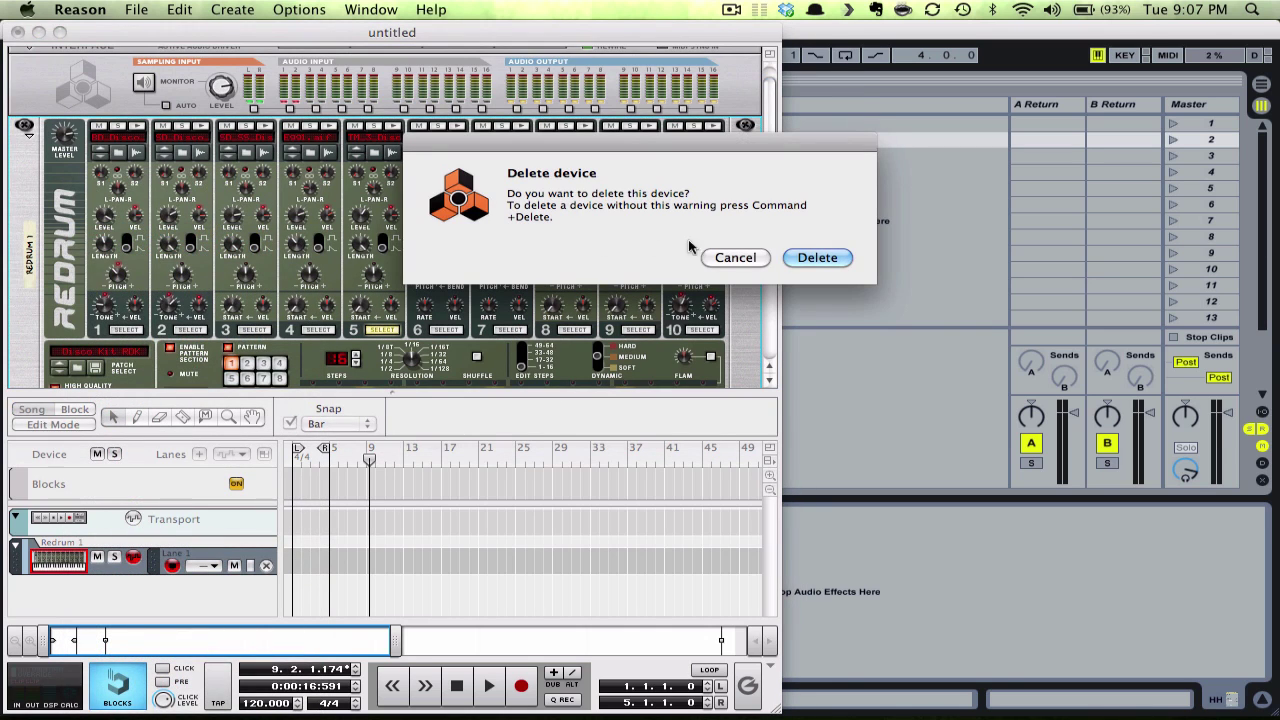
click(809, 258)
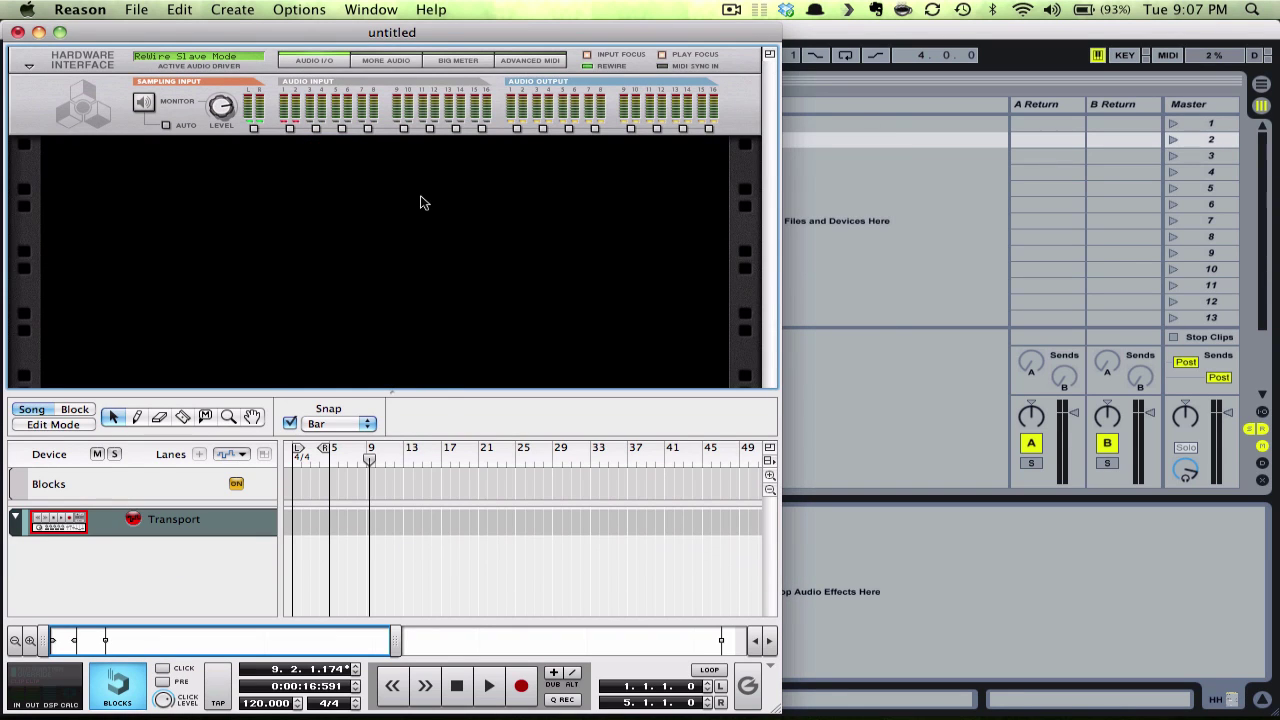
Create Line Mixer 1, 2 and 3 (Line Mixer 6:2) beneath the hardware interface
right_click(324, 201)
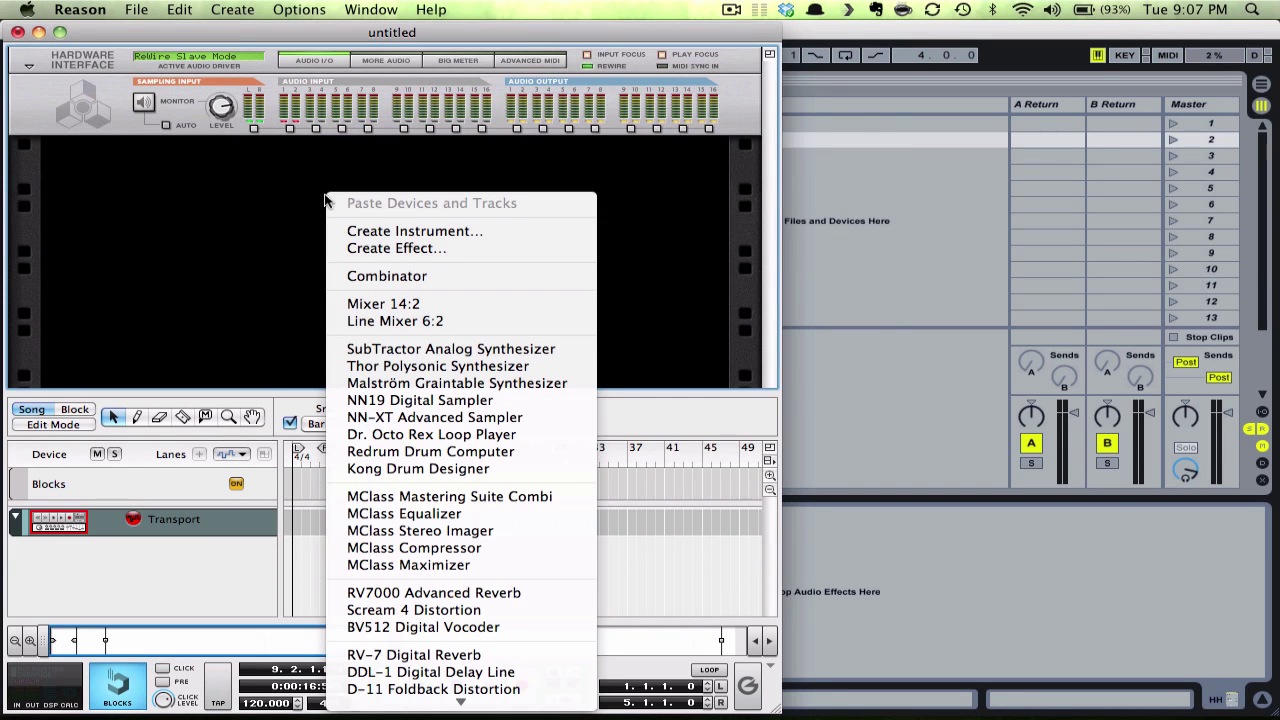
click(422, 321)
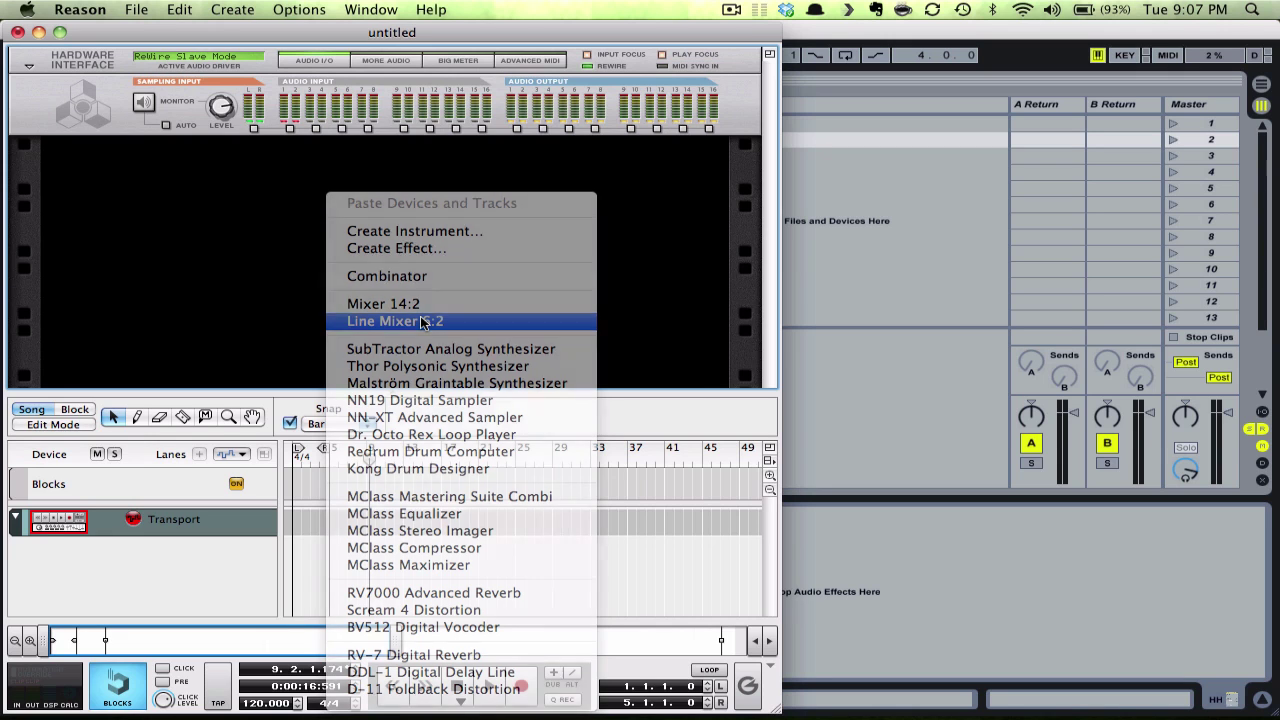
right_click(350, 246)
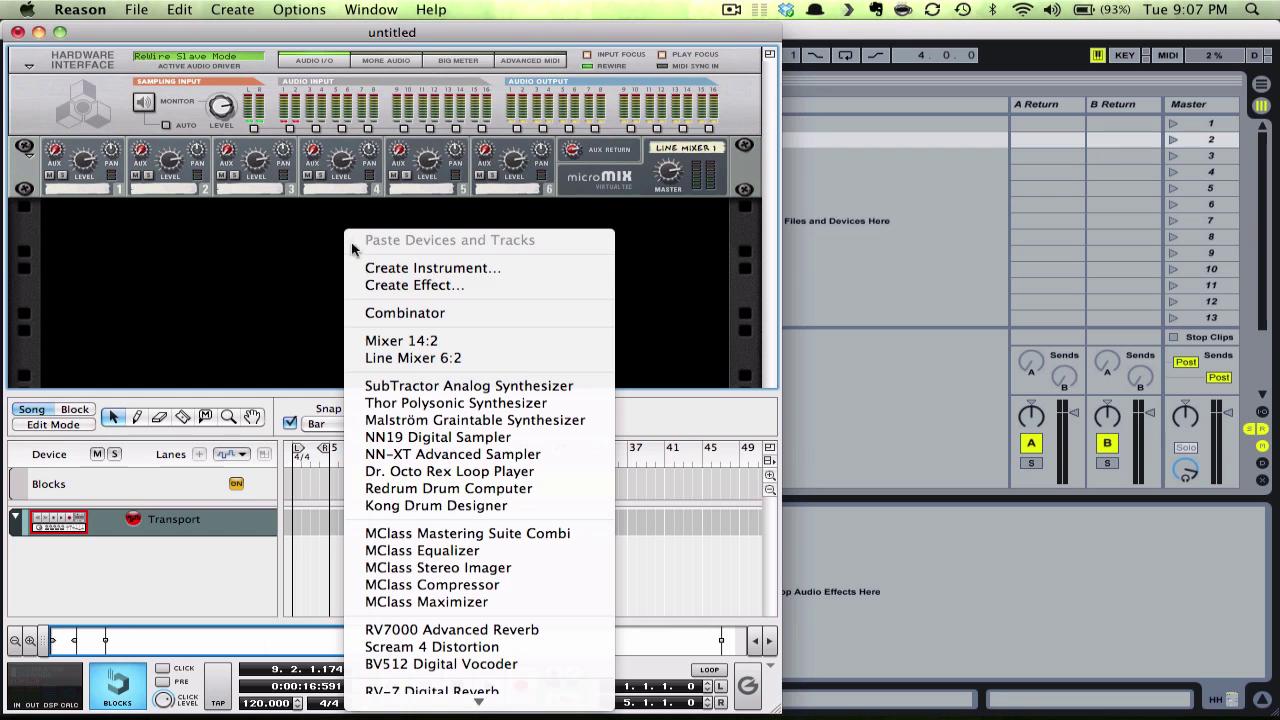
click(407, 358)
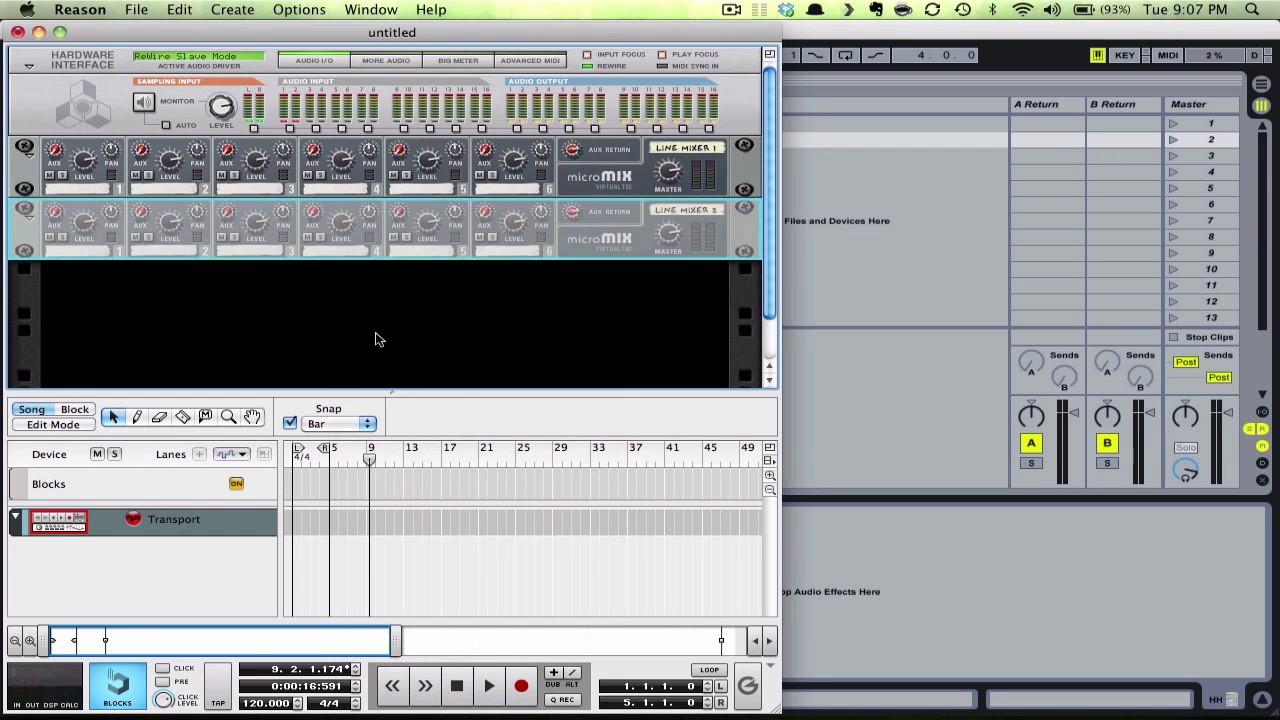
right_click(382, 345)
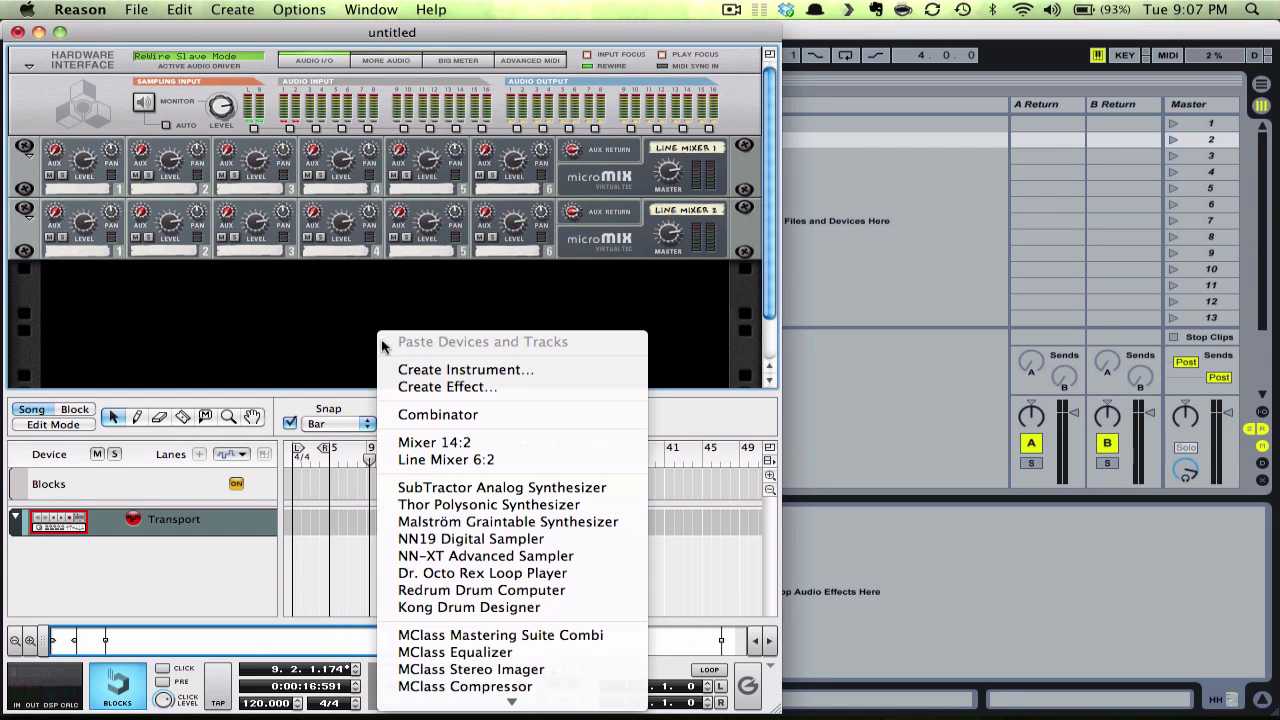
click(416, 460)
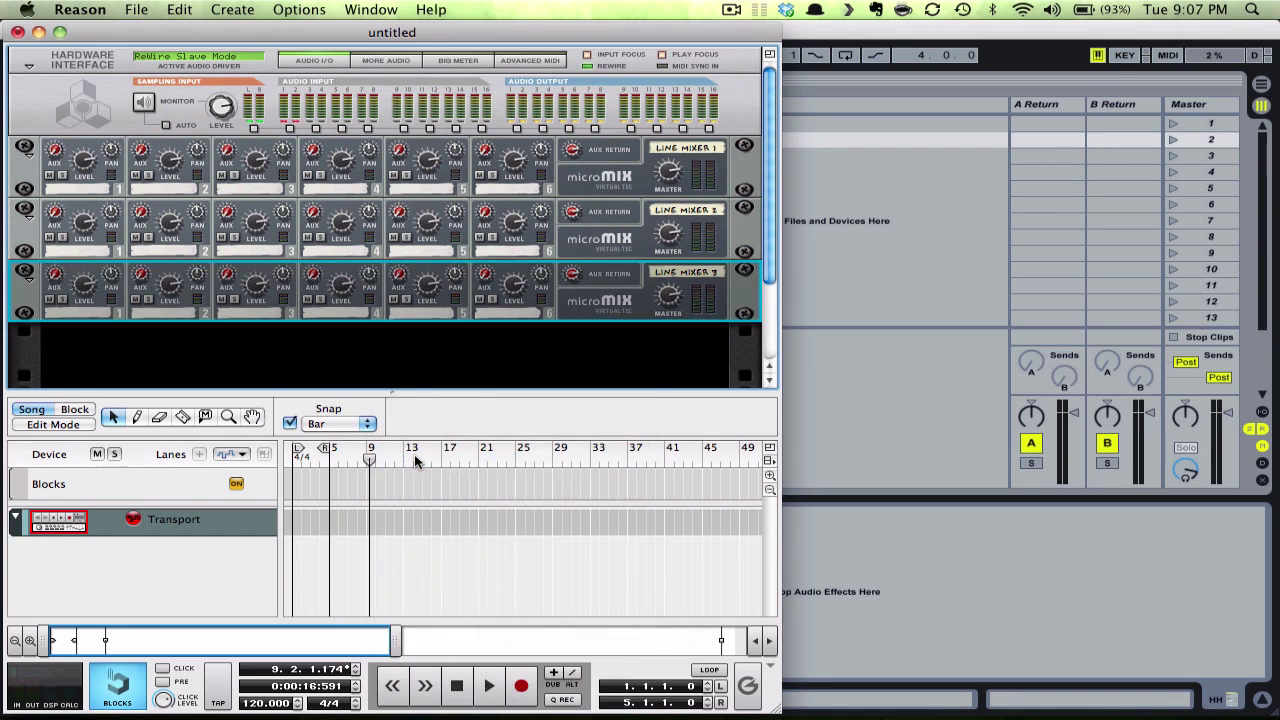
click(705, 155)
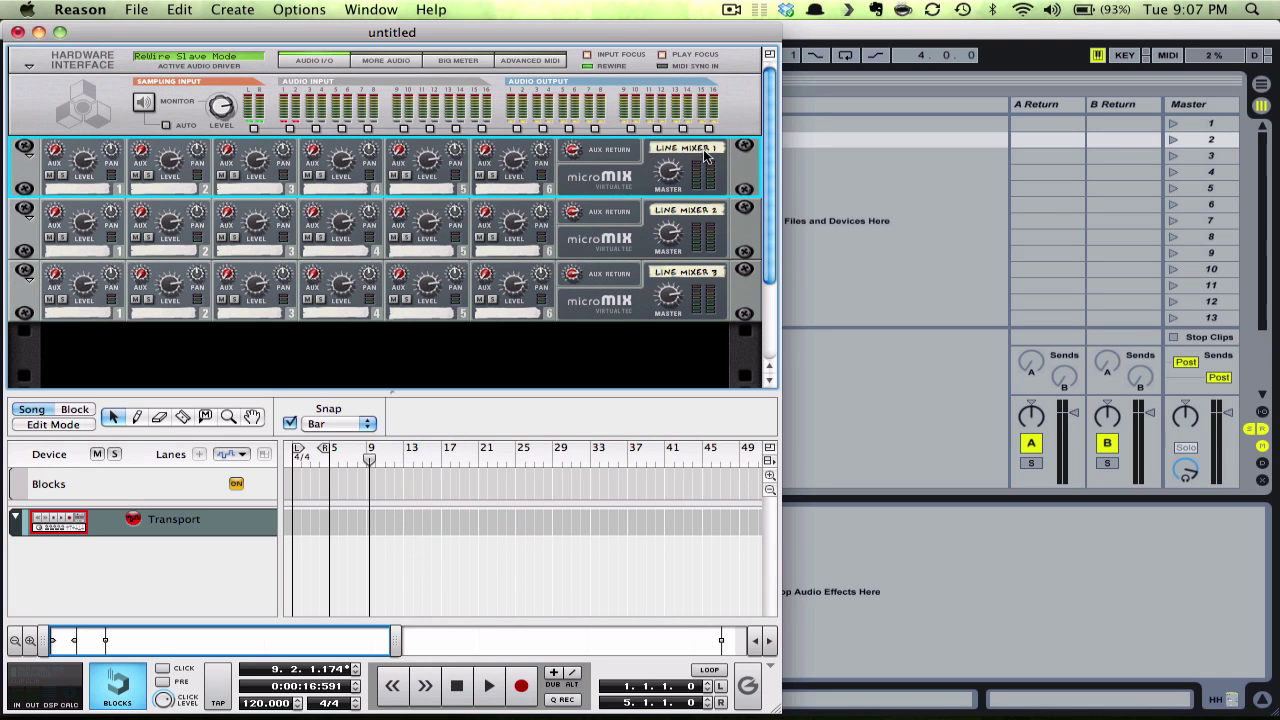
Rename the first line mixer to Kick
right_click(700, 155)
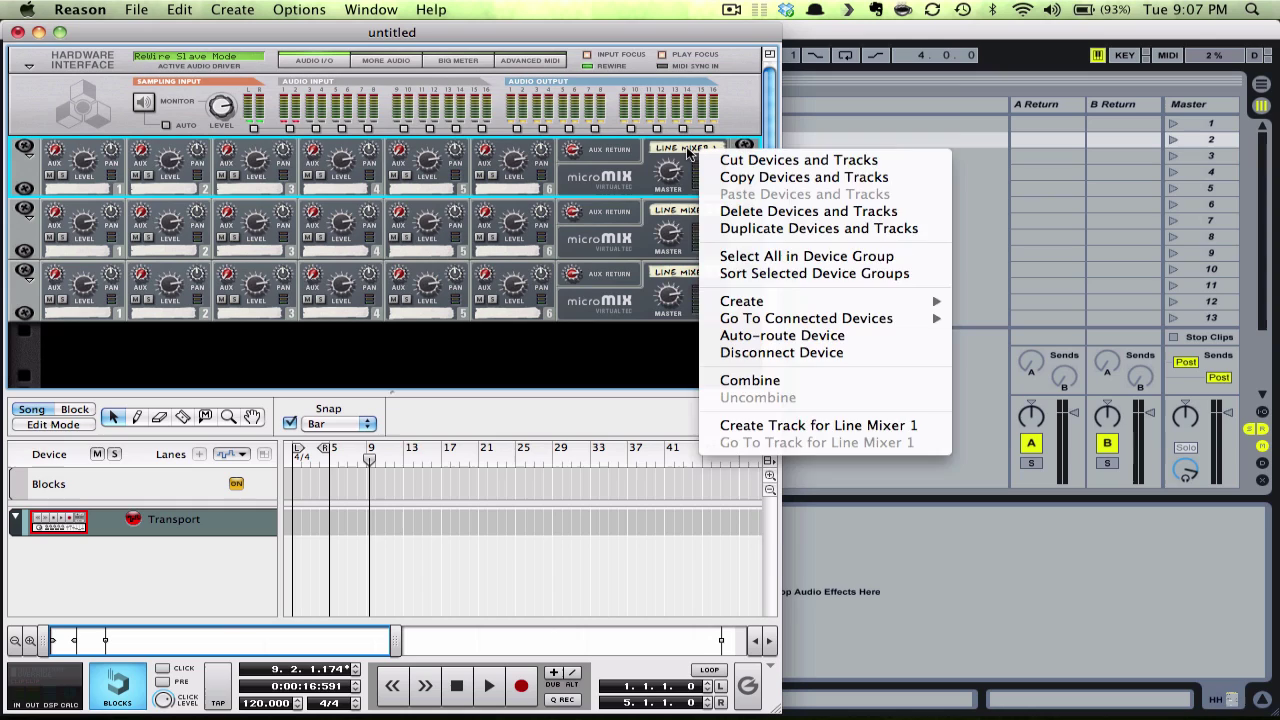
click(688, 153)
double_click(688, 153)
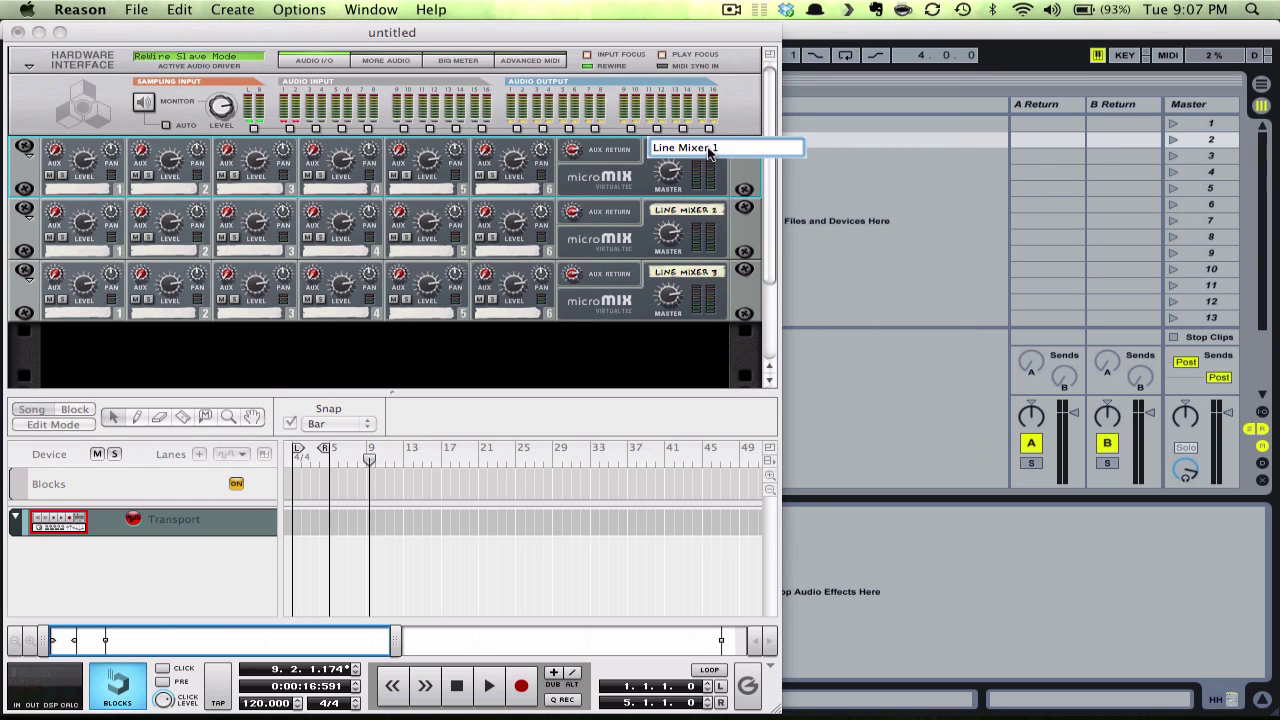
triple_click(686, 152)
text(Kick)
click(694, 212)
Rename the second and third line mixers to Snare and HH
double_click(694, 212)
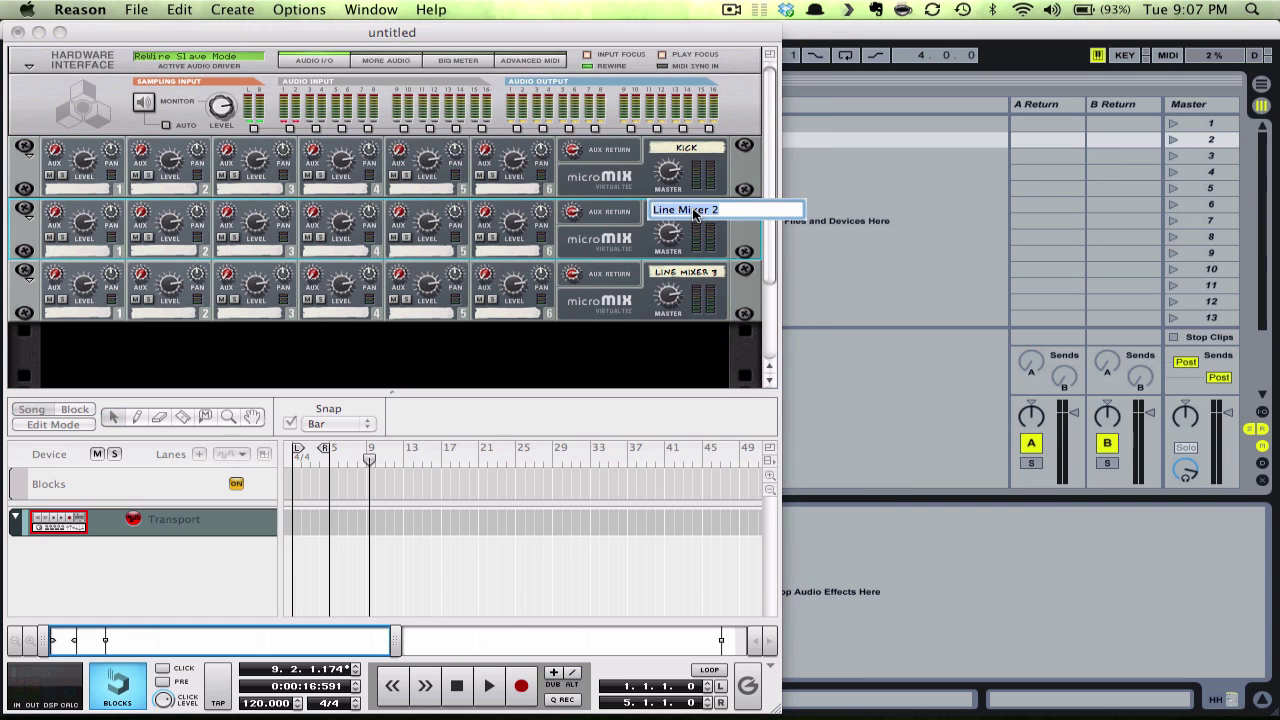
text(Snar)
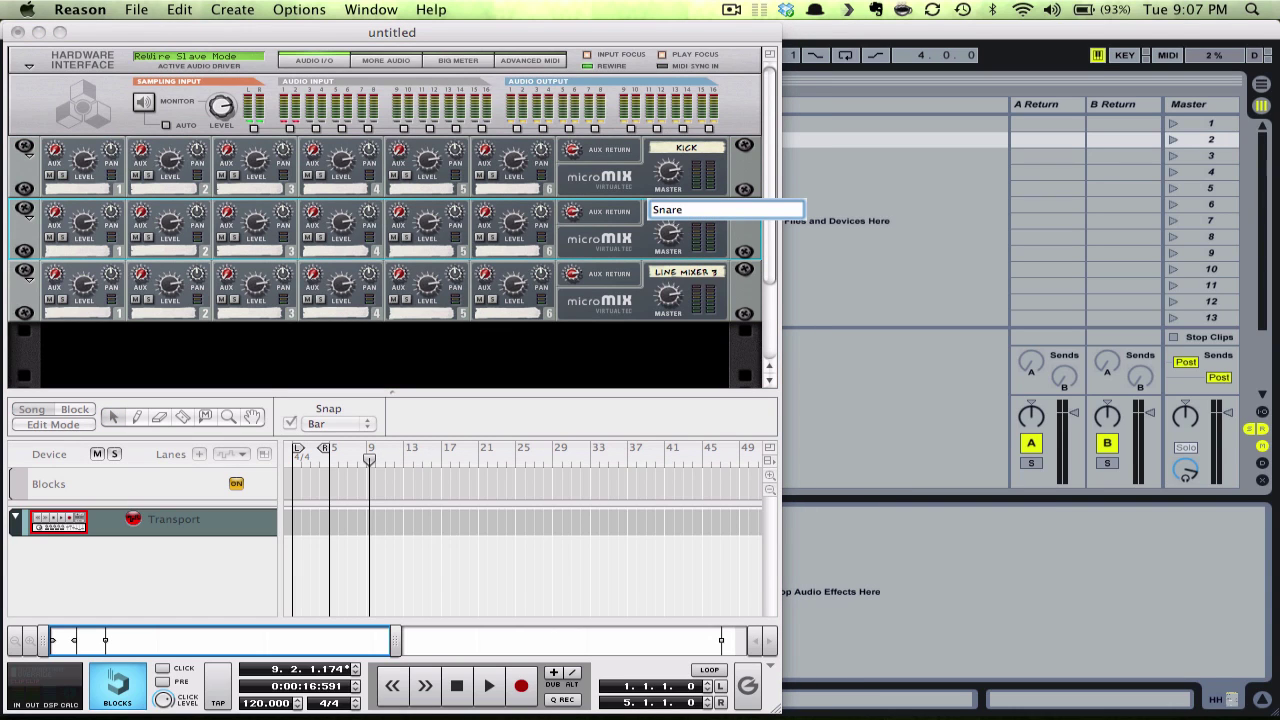
text(e)
key(Return)
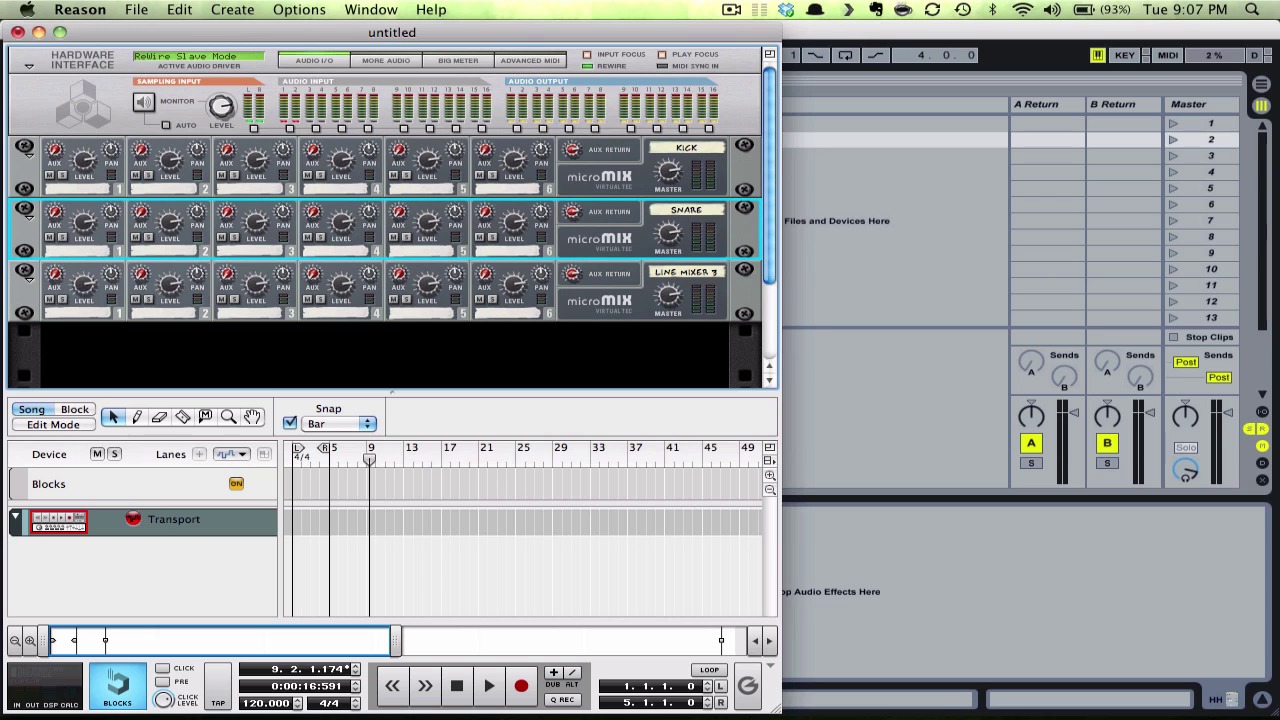
double_click(694, 274)
text(HH)
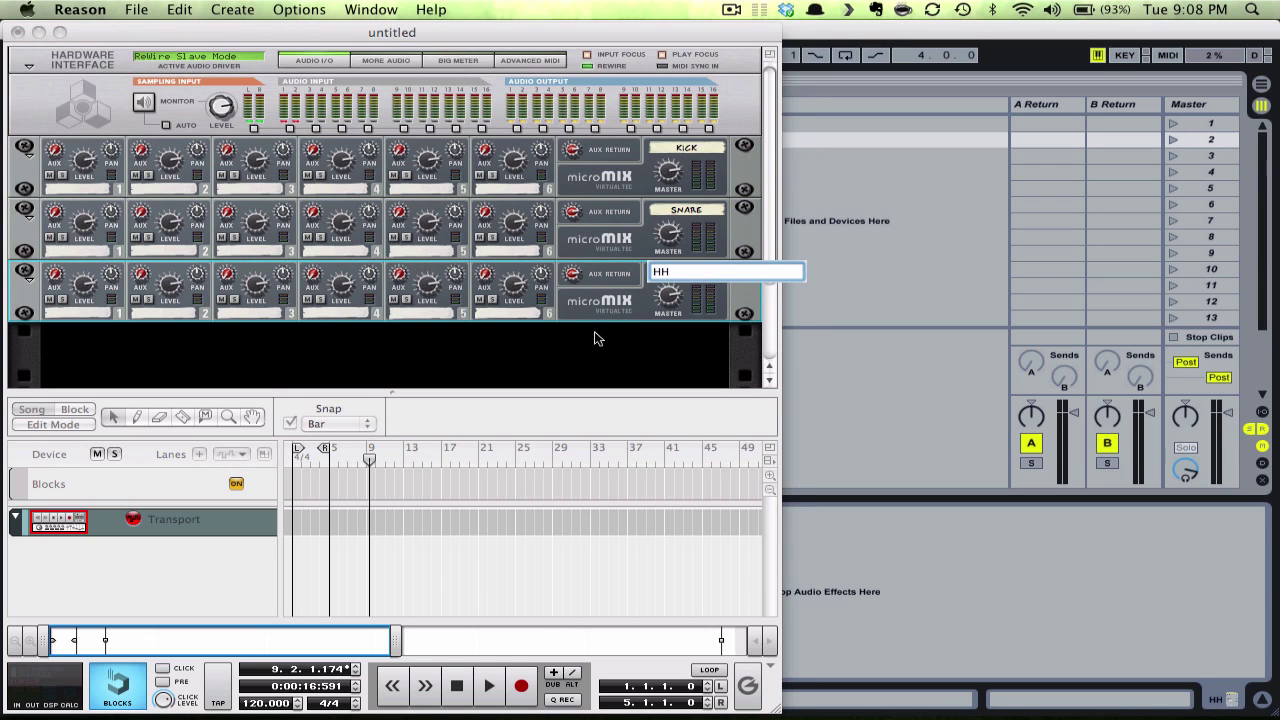
click(561, 359)
right_click(561, 359)
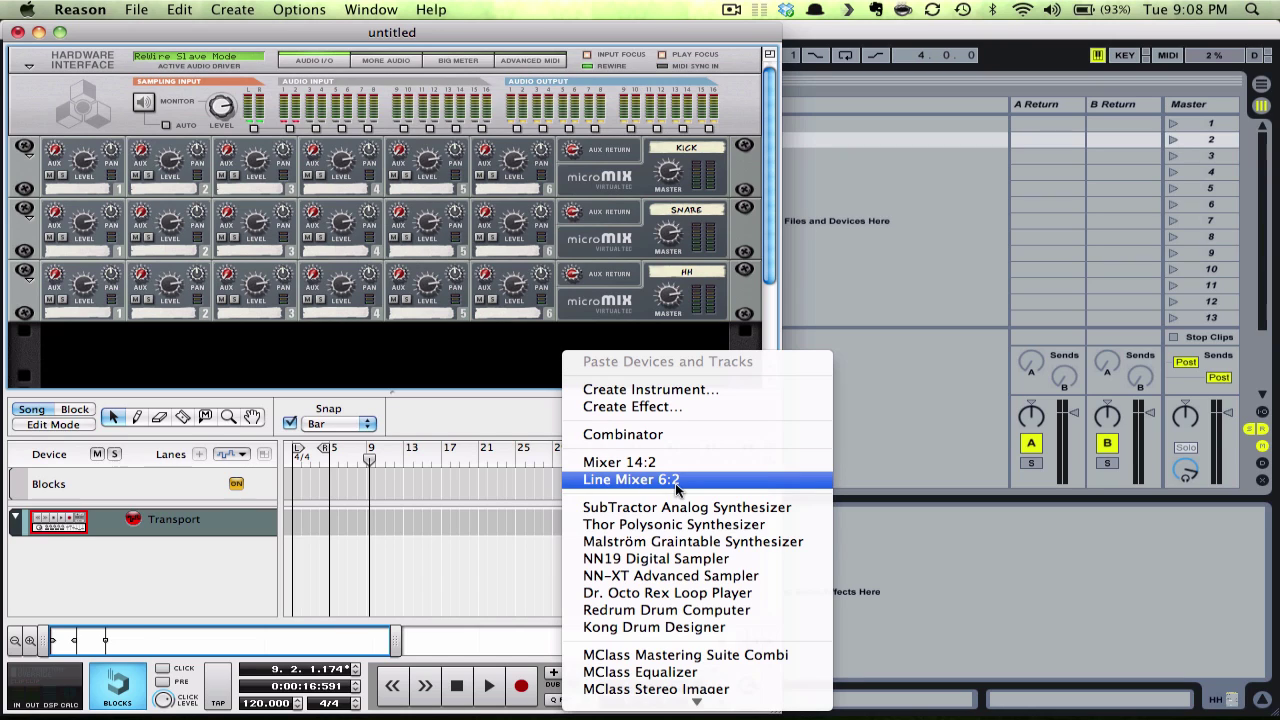
Add a Redrum Drum Computer to the rack and flip the rack to its back panel
click(659, 612)
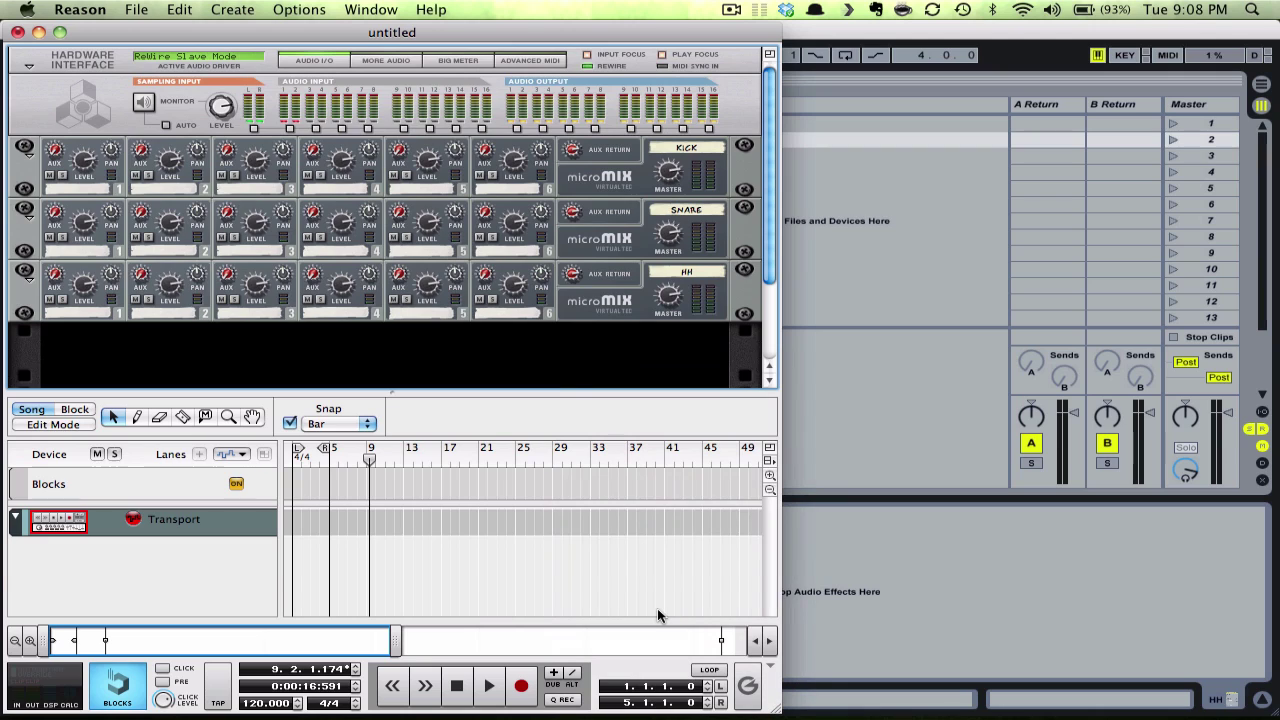
key(Tab)
key(Tab)
key(Tab)
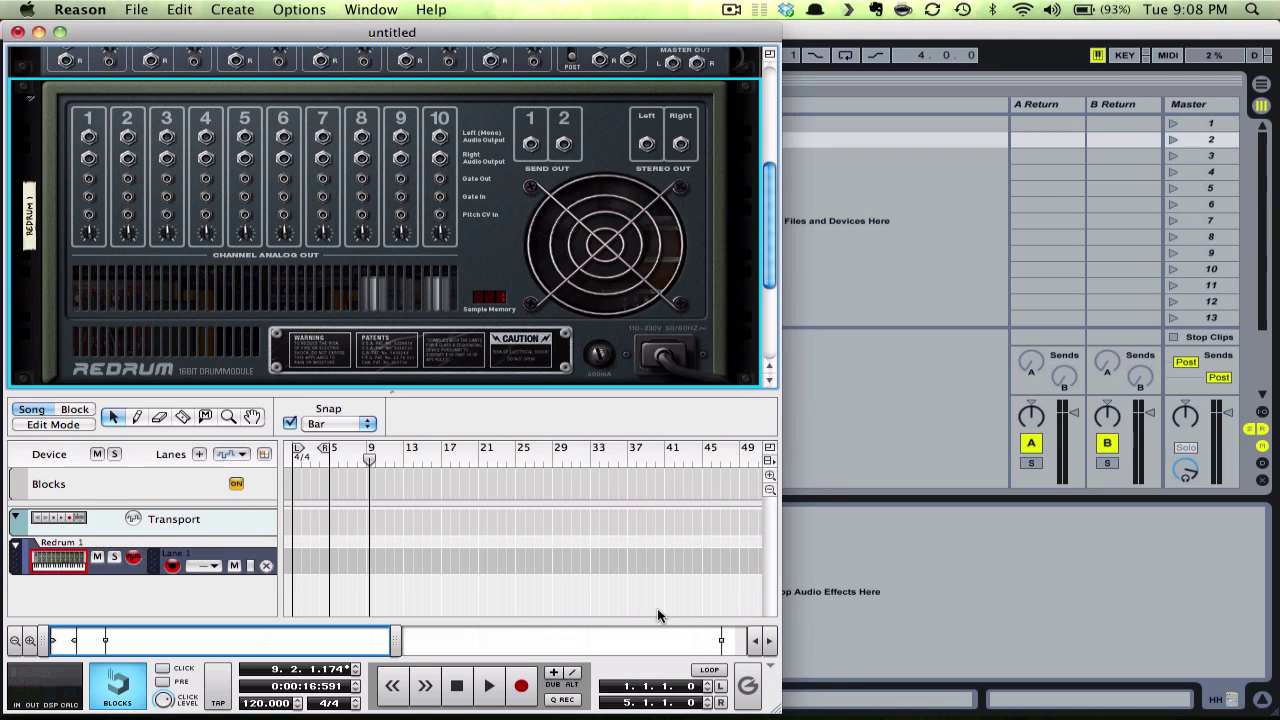
scroll(306, 308, up, 6)
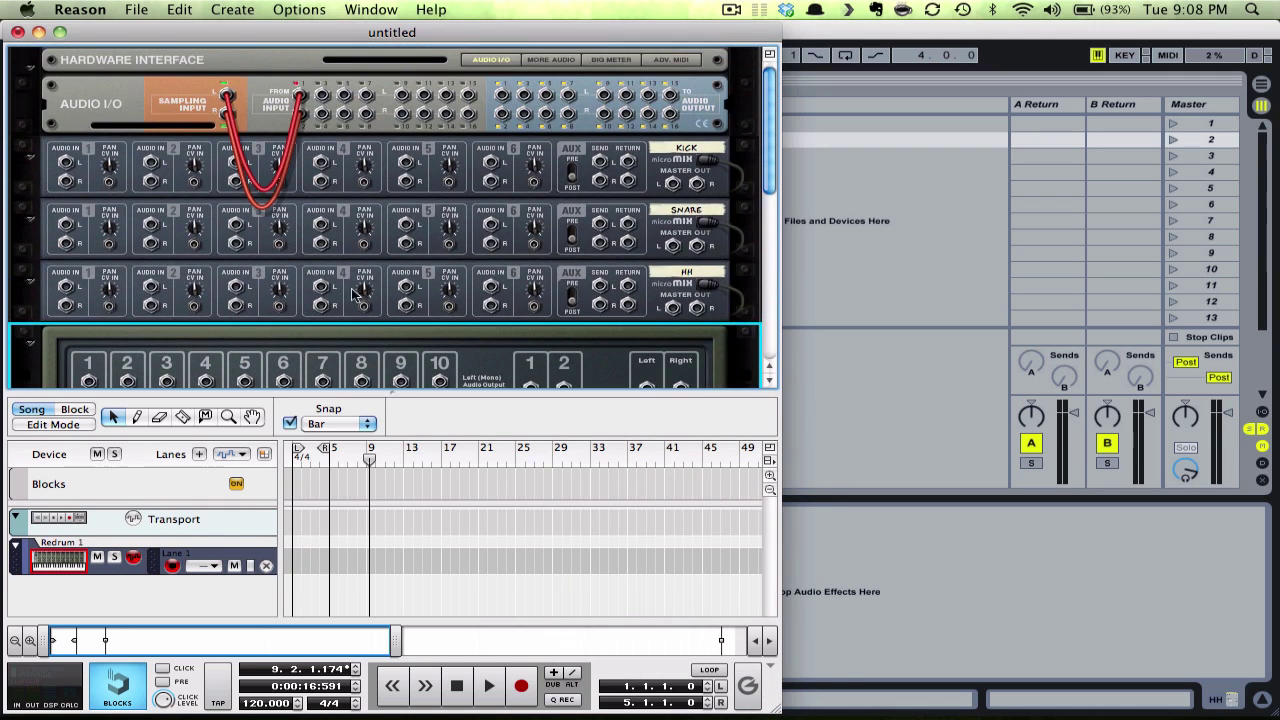
Cable the Kick, Snare and HH mixers' master outs to audio outputs 1/2, 3/4 and 5/6
click(675, 185)
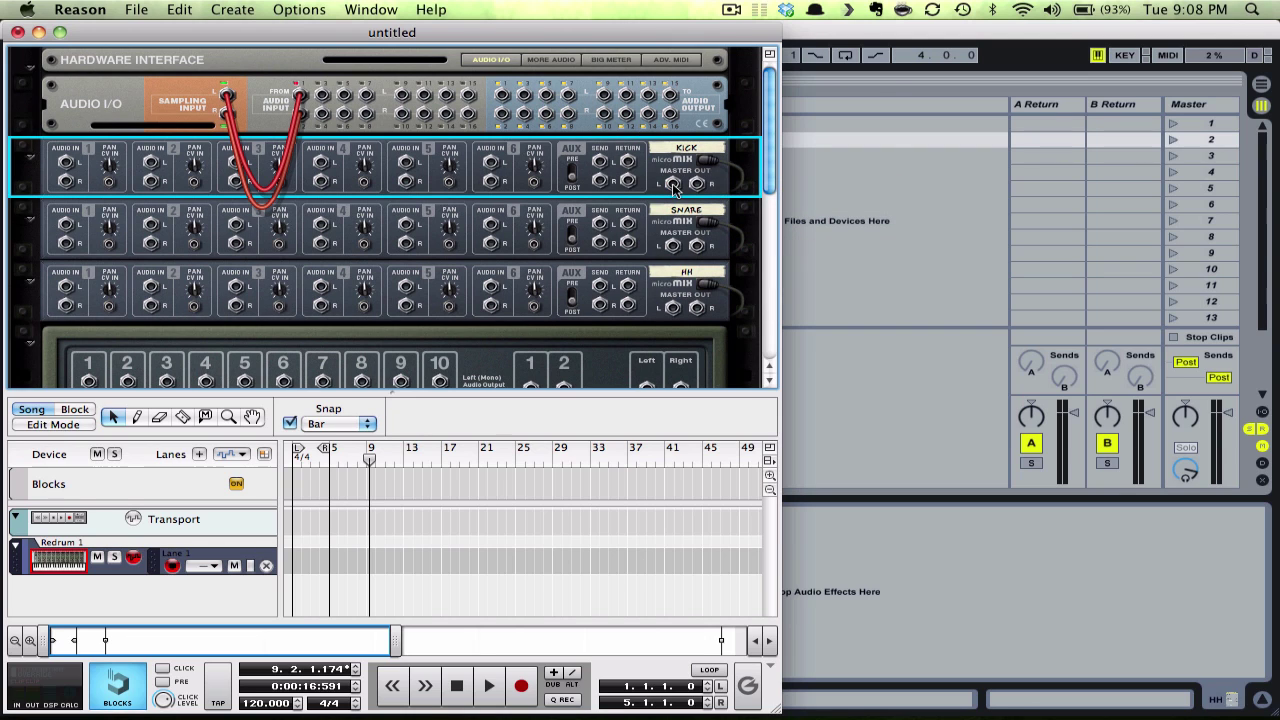
drag(674, 186, 502, 97)
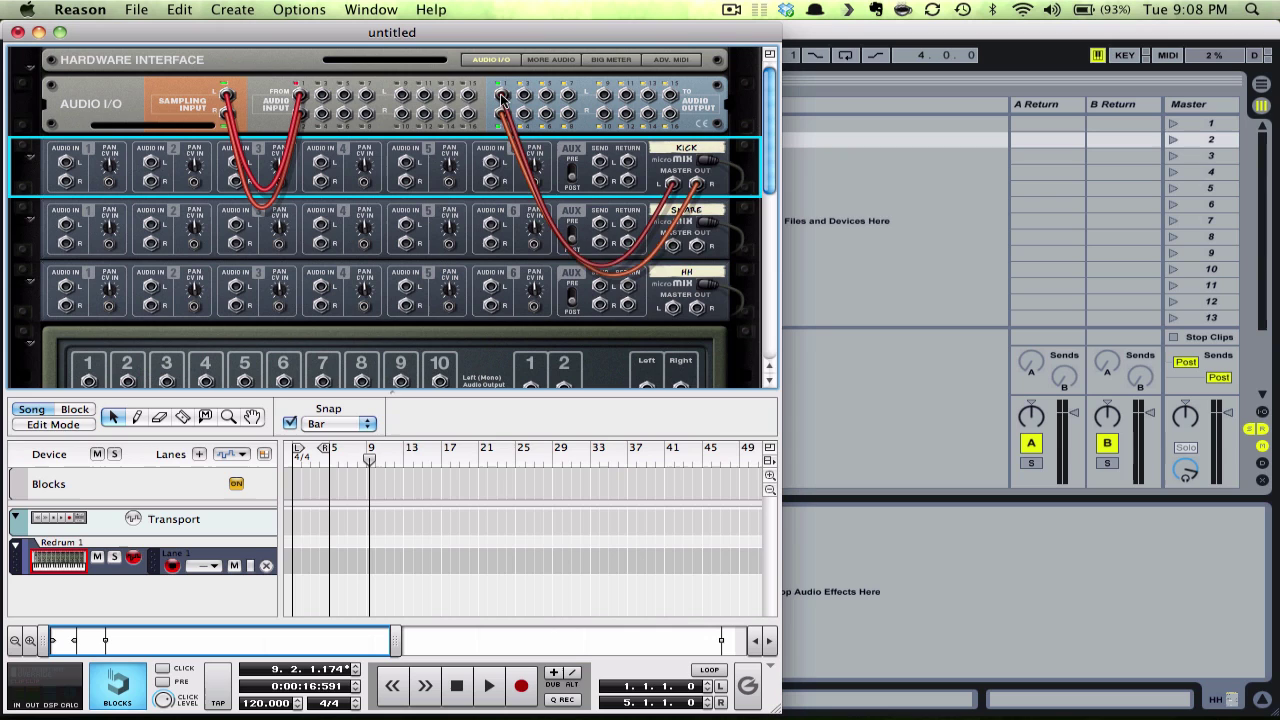
click(675, 250)
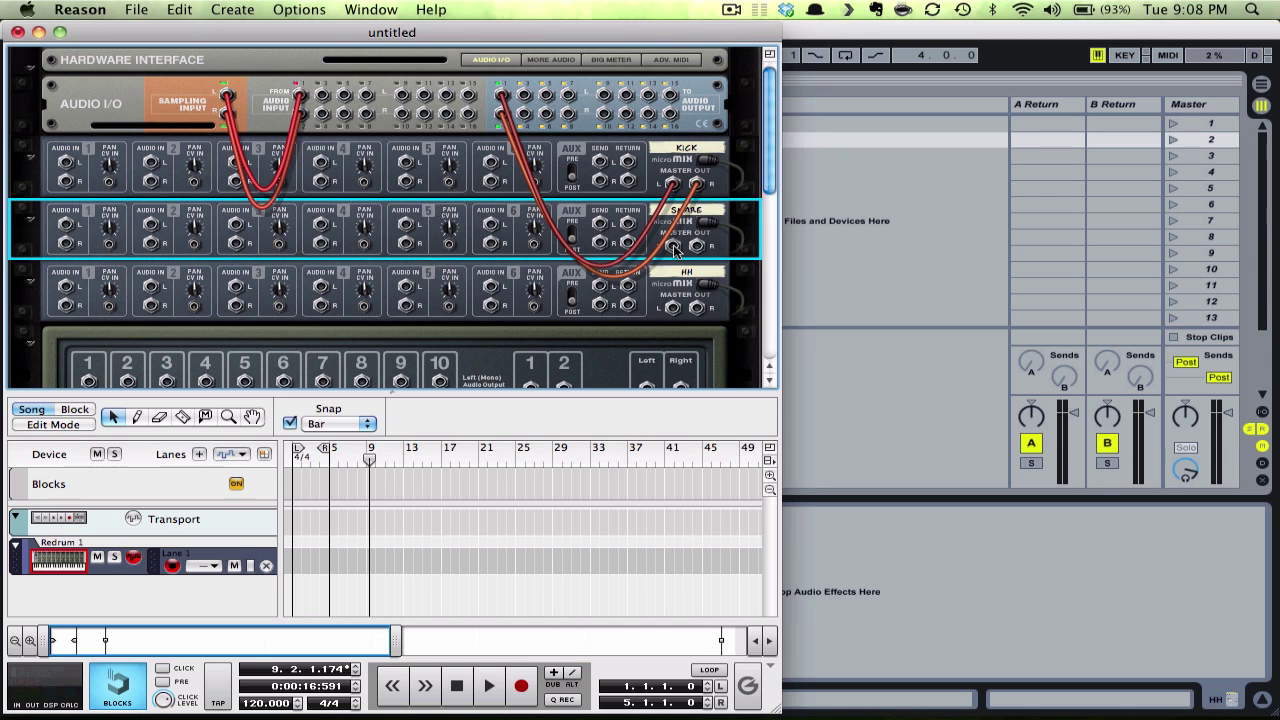
drag(675, 250, 524, 96)
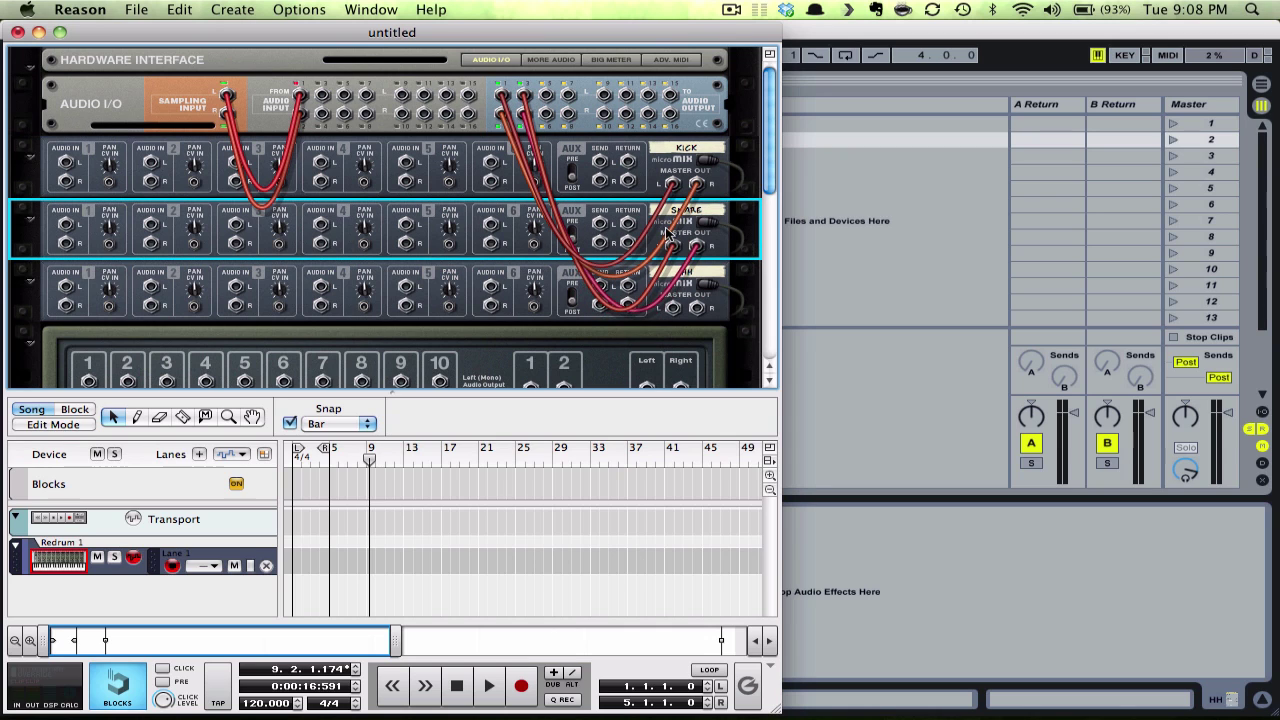
drag(673, 307, 680, 318)
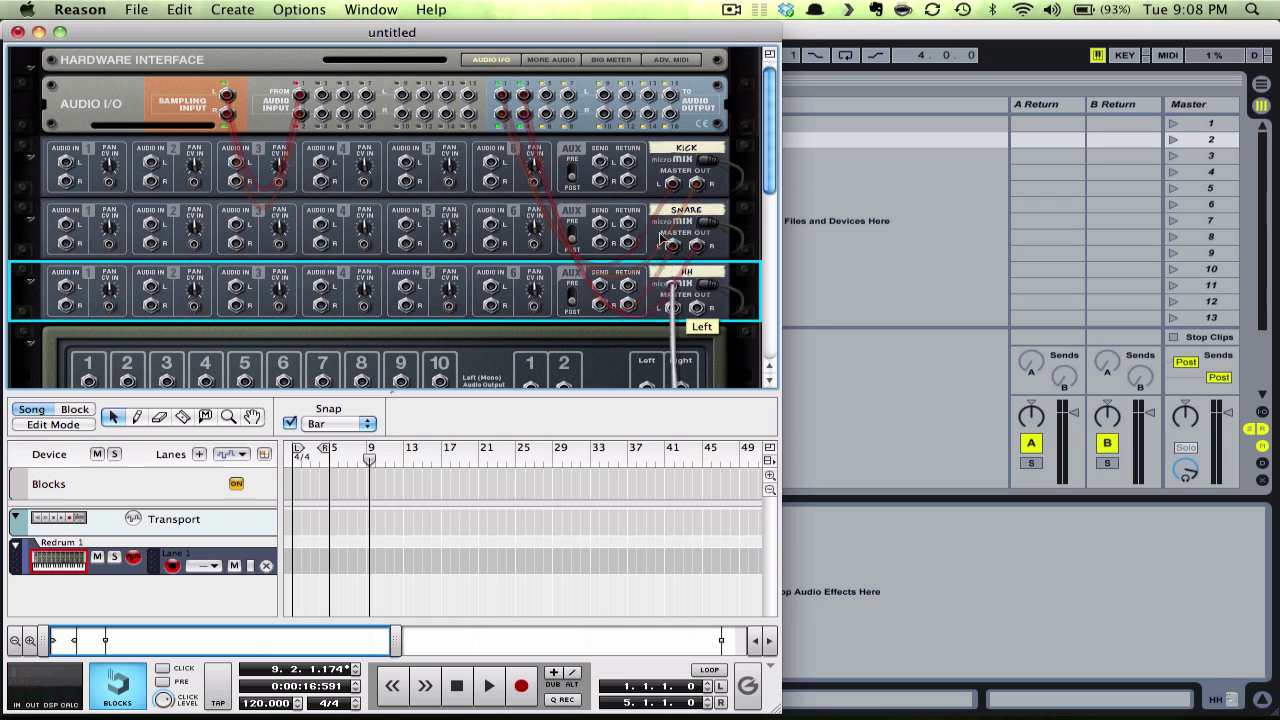
drag(660, 238, 547, 95)
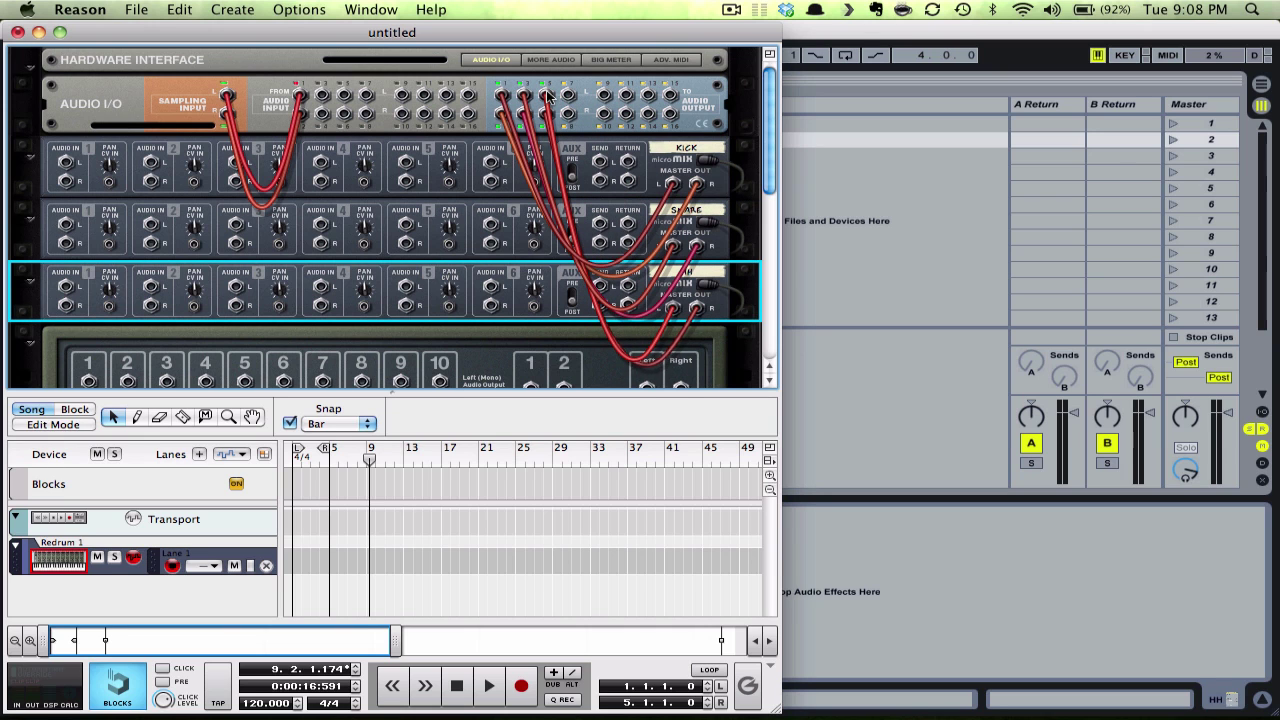
Cable Redrum channels 1 and 2 into the Kick and Snare mixers
scroll(612, 182, down, 4)
key(Tab)
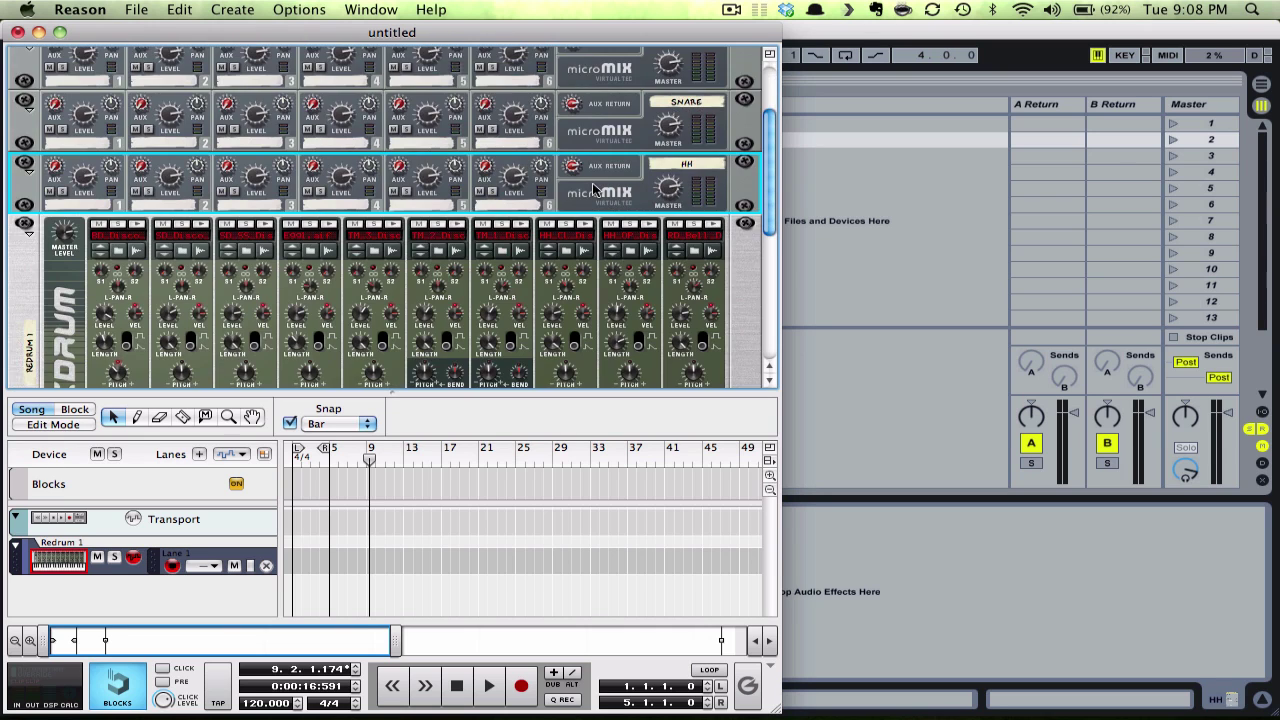
scroll(593, 188, down, 3)
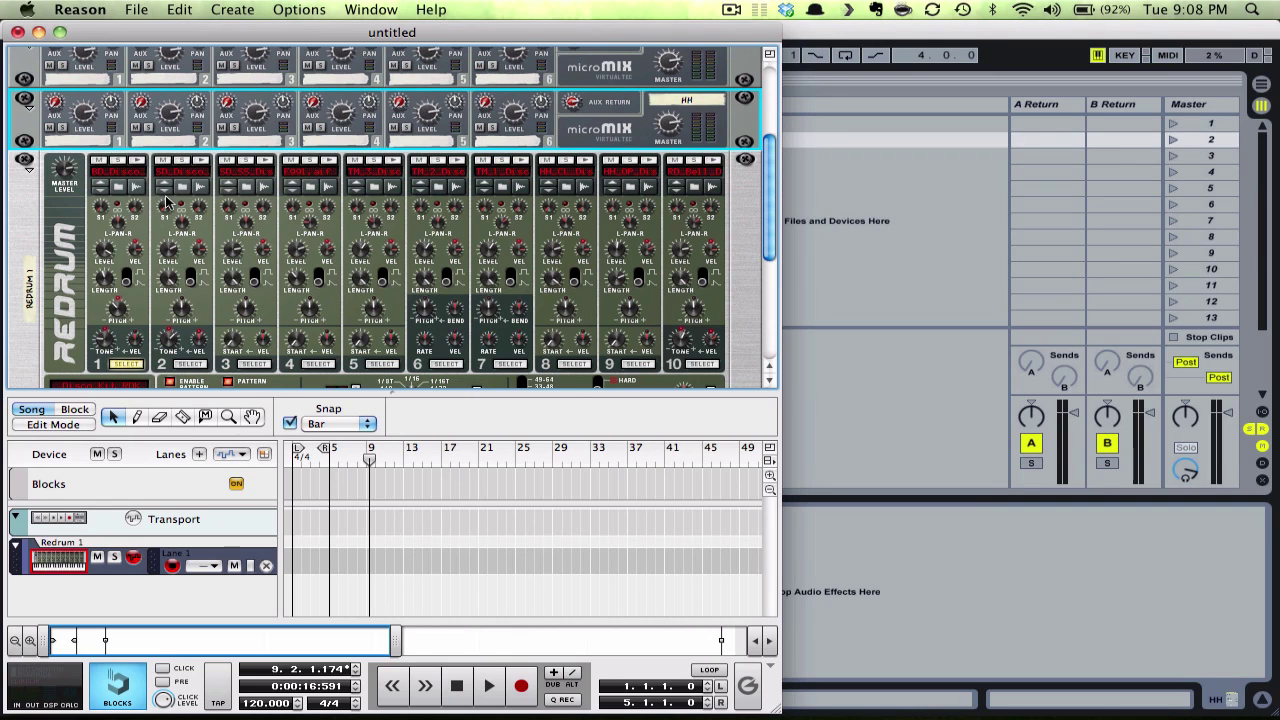
key(Tab)
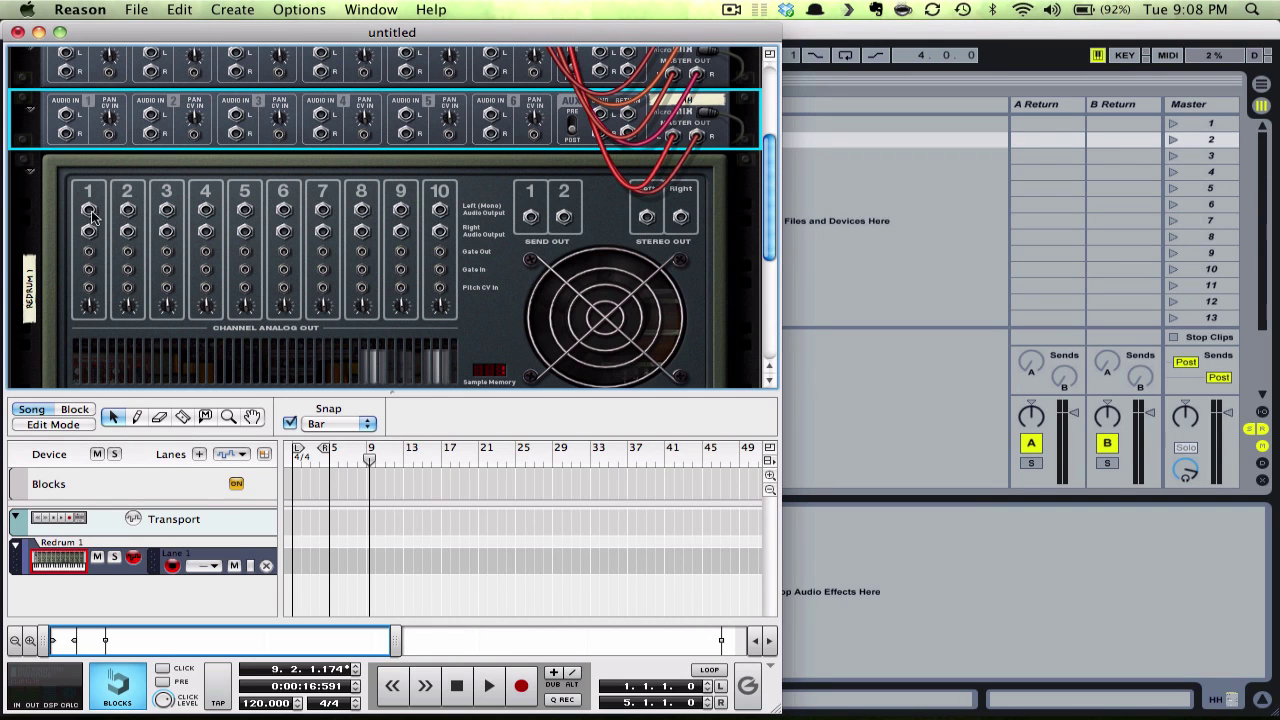
drag(90, 215, 65, 152)
scroll(113, 281, down, 3)
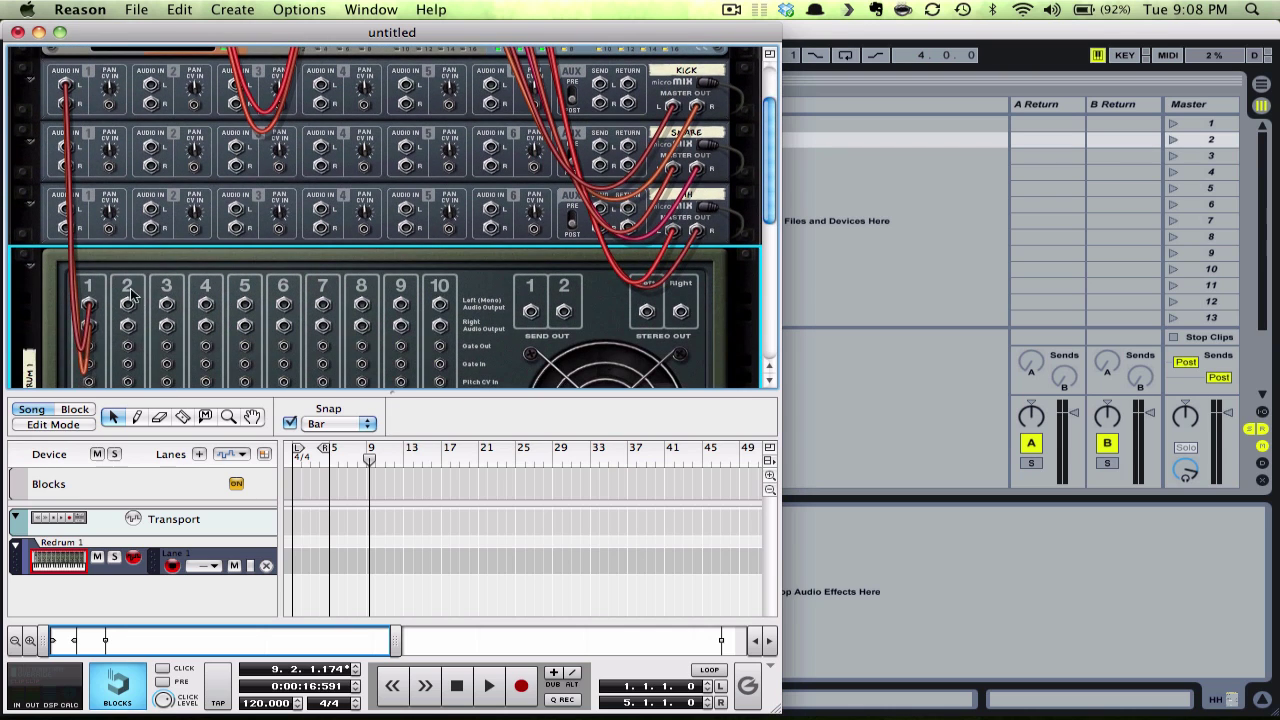
drag(130, 310, 150, 148)
Cable Redrum channel 8's output into the HH mixer, then return to Ableton Live
key(Tab)
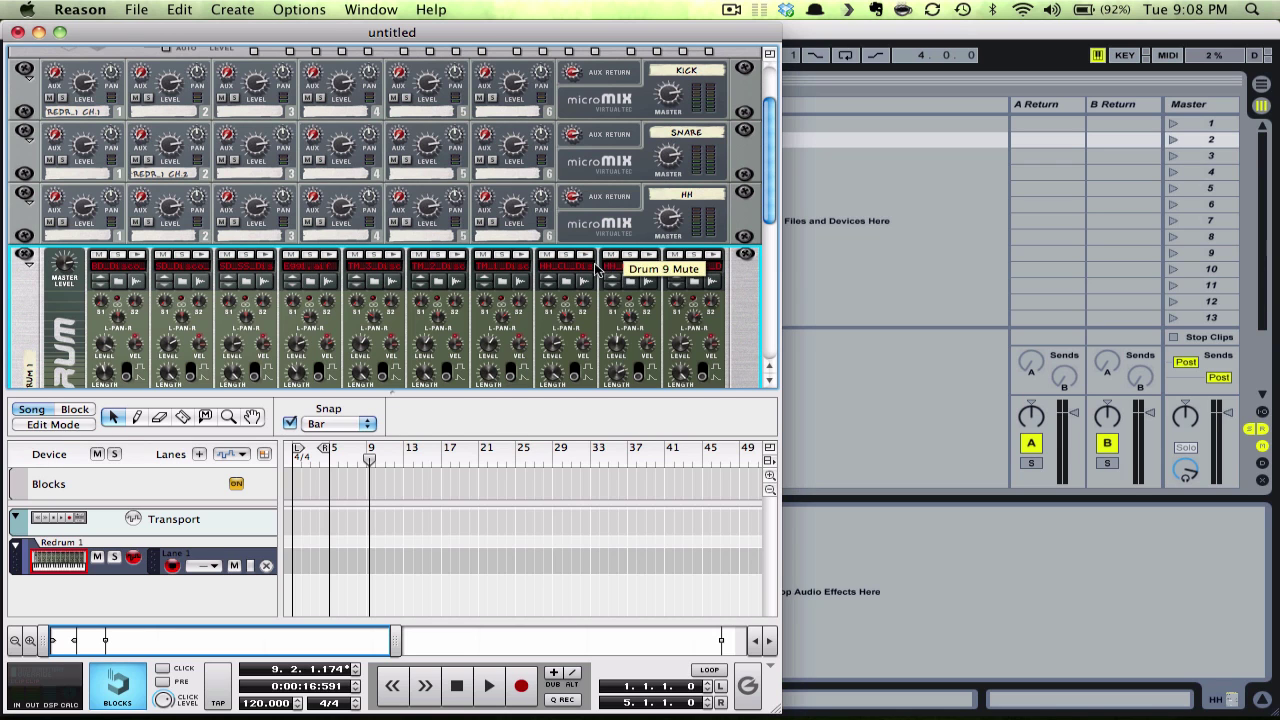
key(Tab)
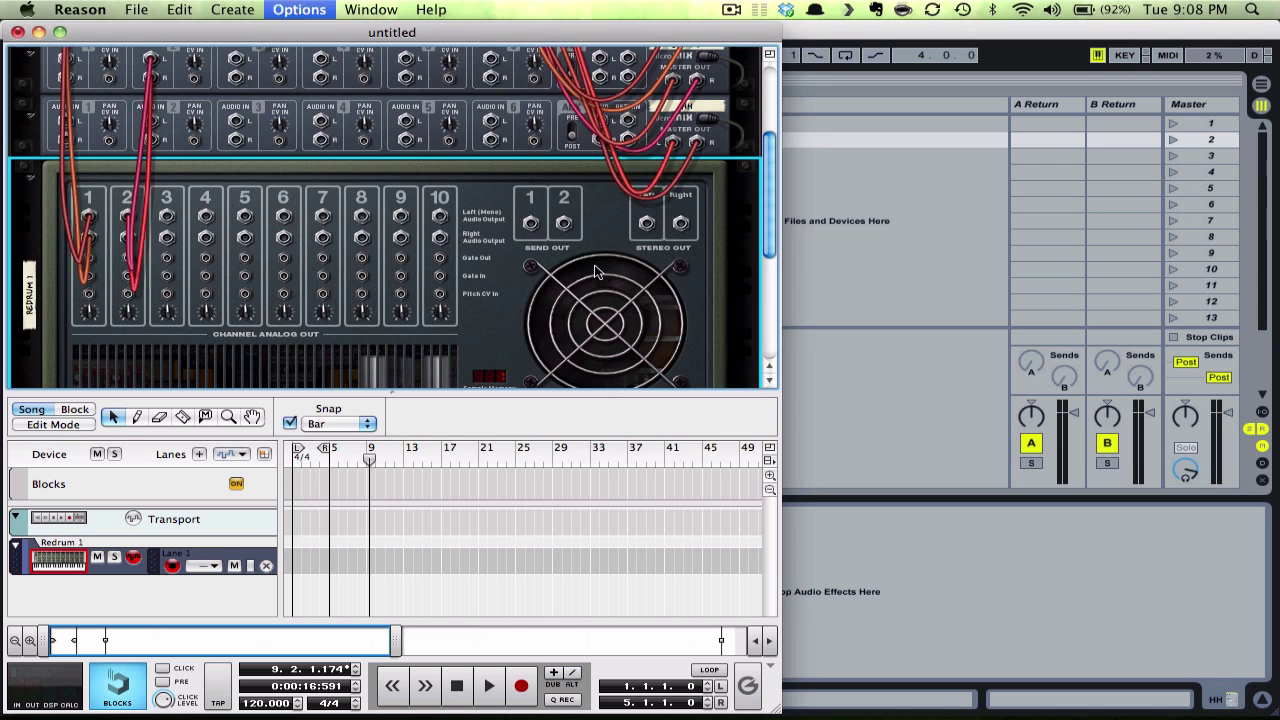
drag(361, 217, 66, 121)
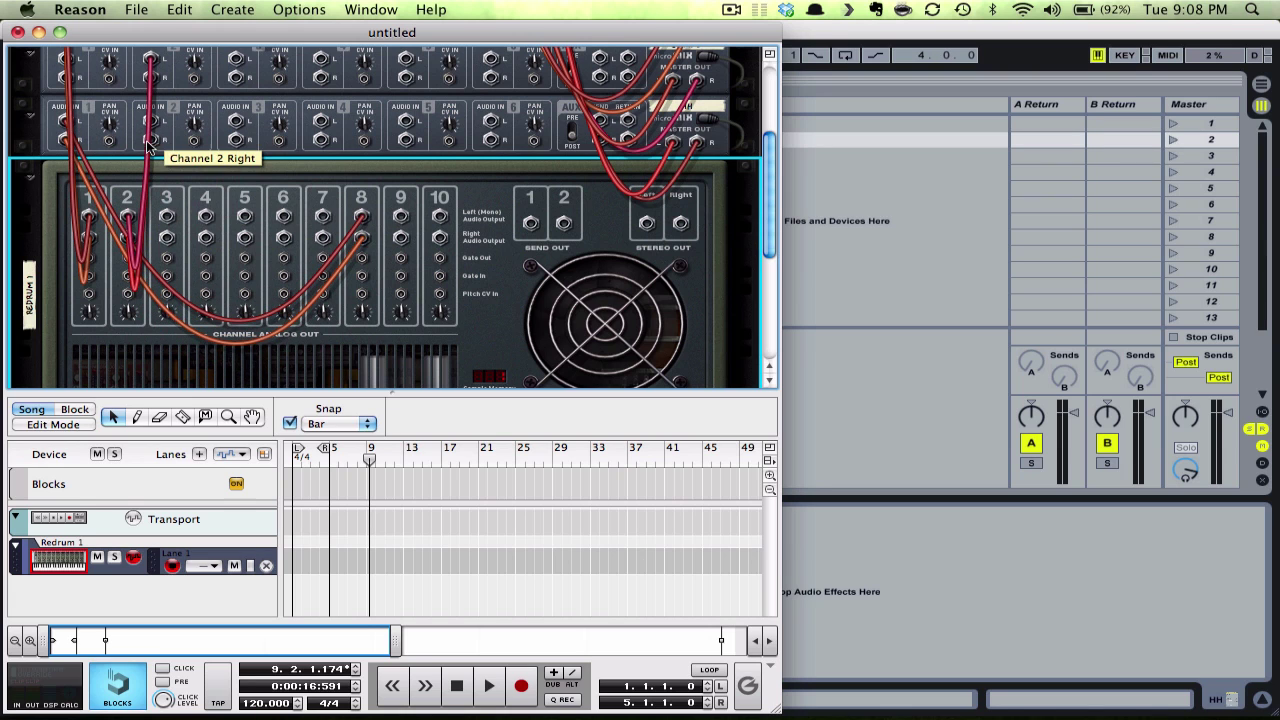
key(Tab)
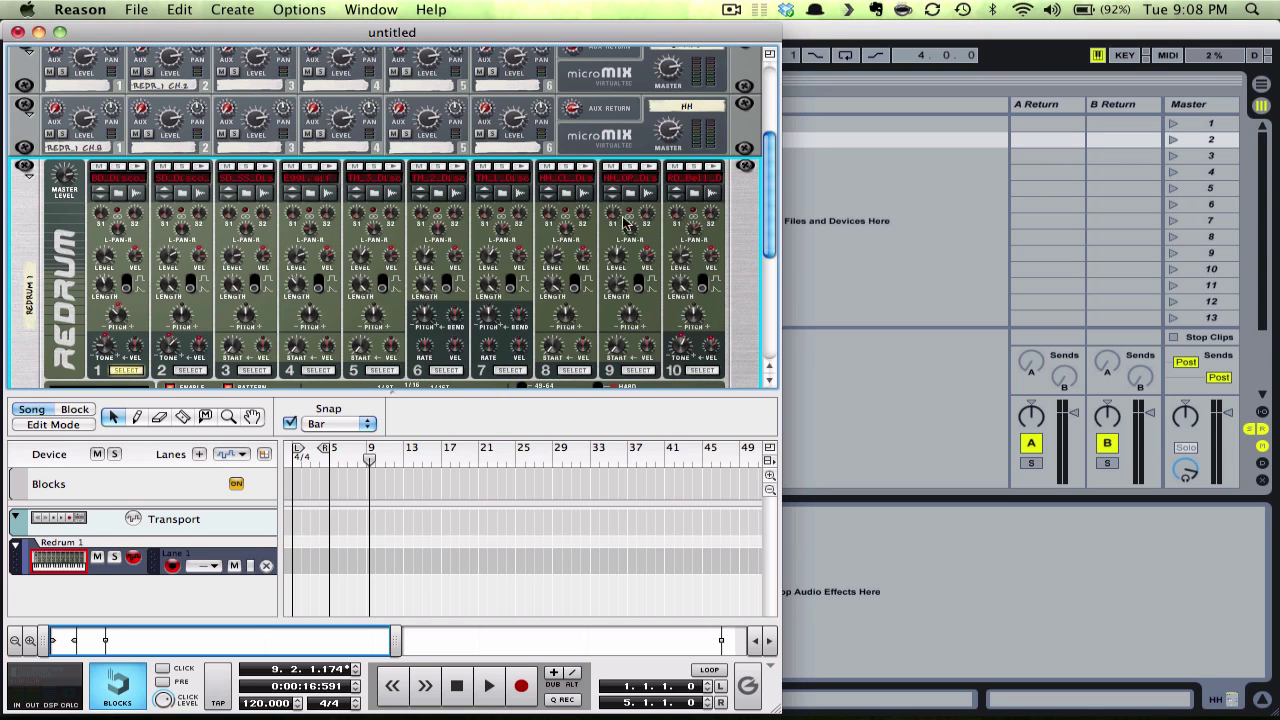
key(super+Tab)
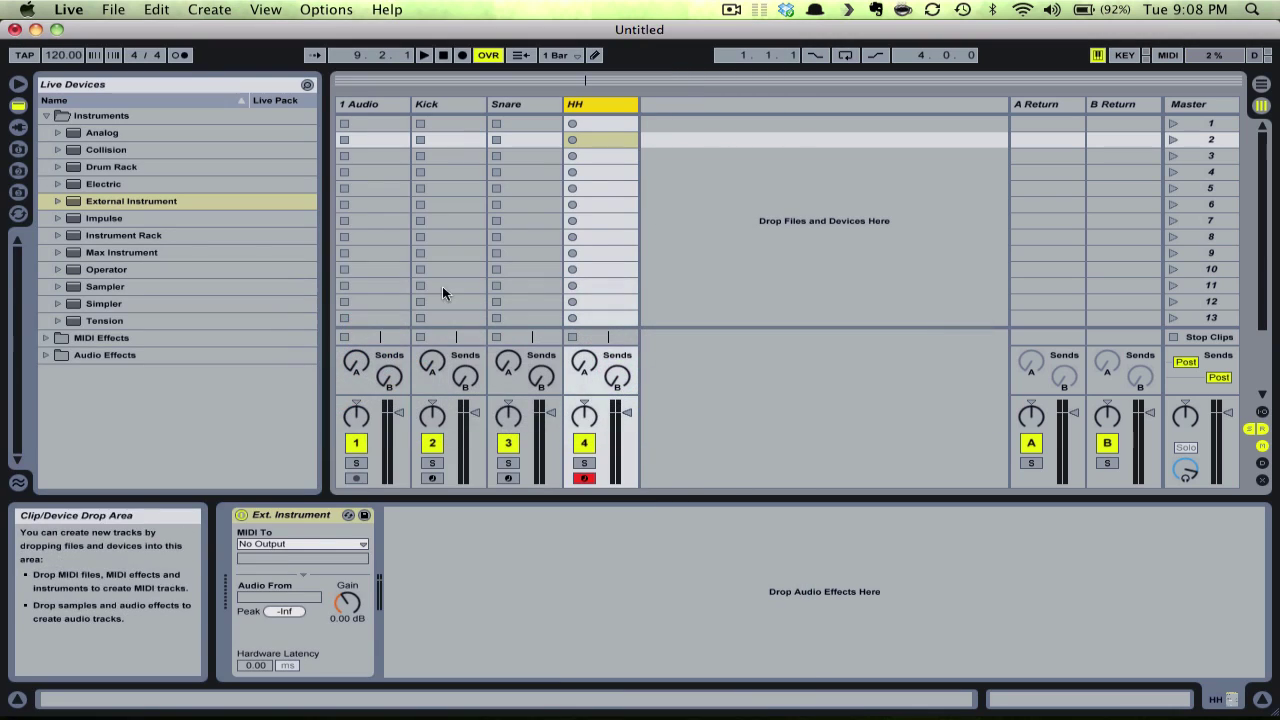
Route the Kick track's MIDI to Reason's Redrum 1, with audio from Mix L/Mix R
click(429, 104)
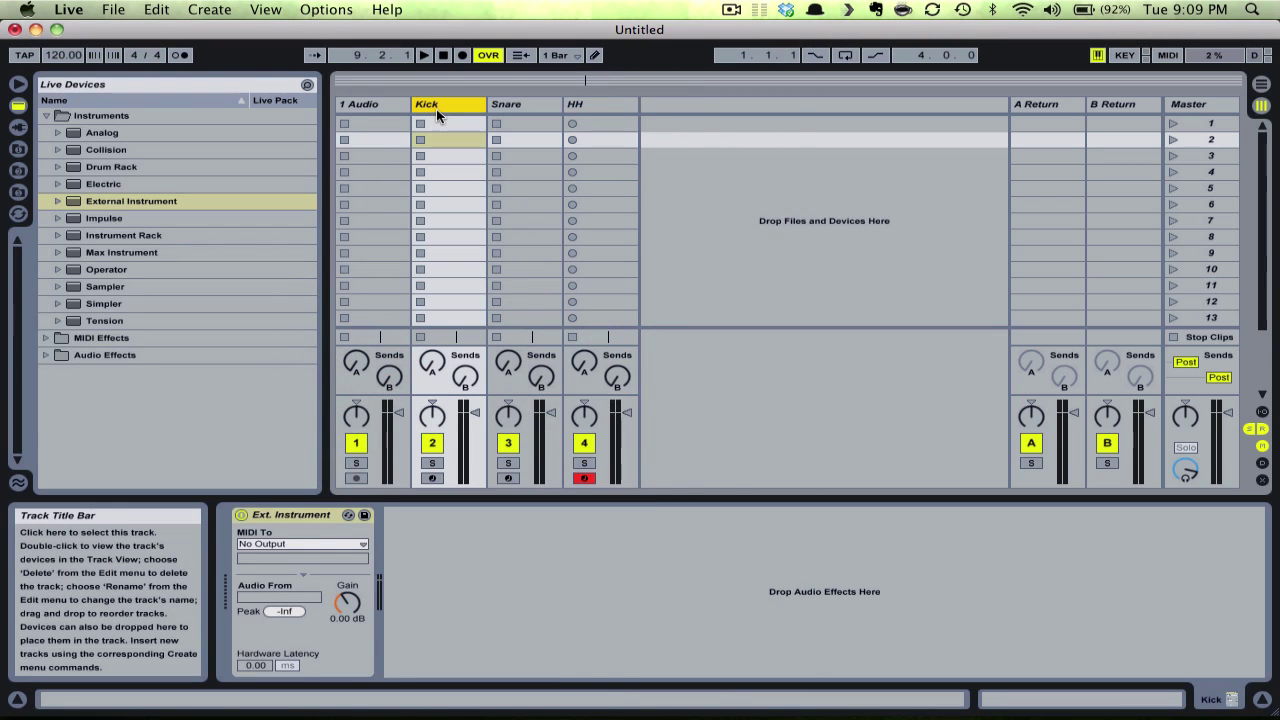
click(287, 543)
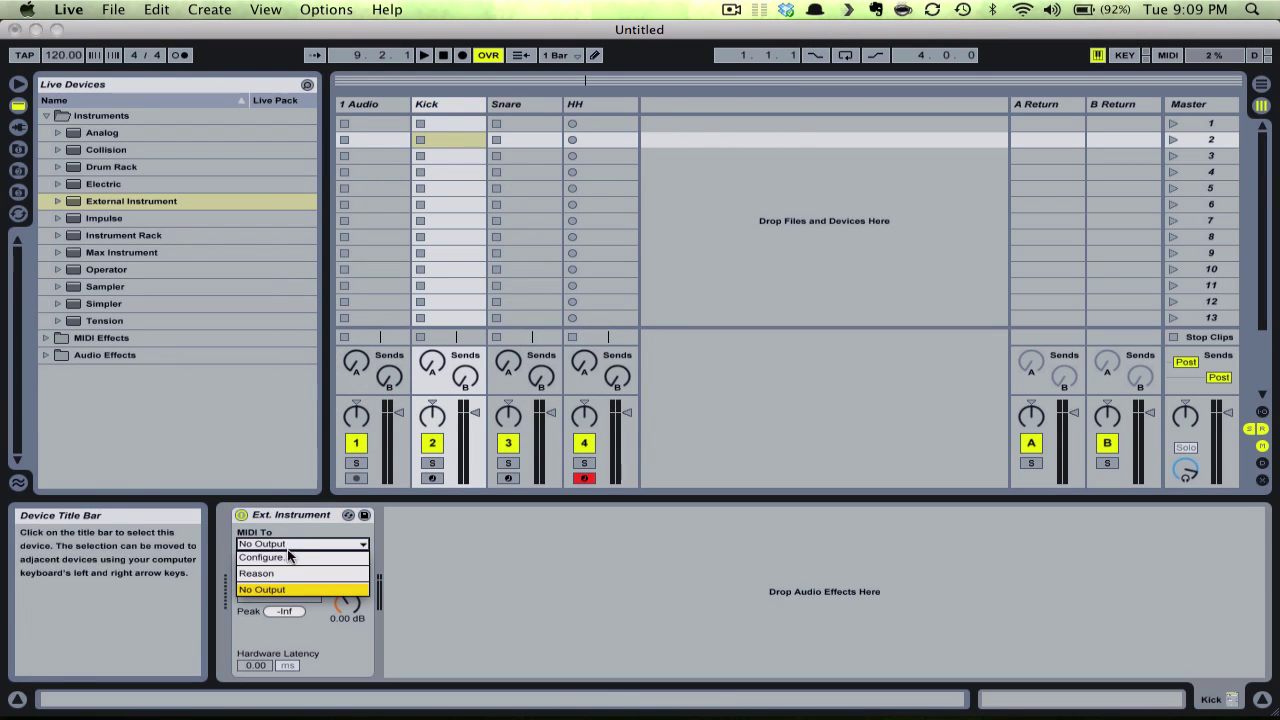
click(287, 569)
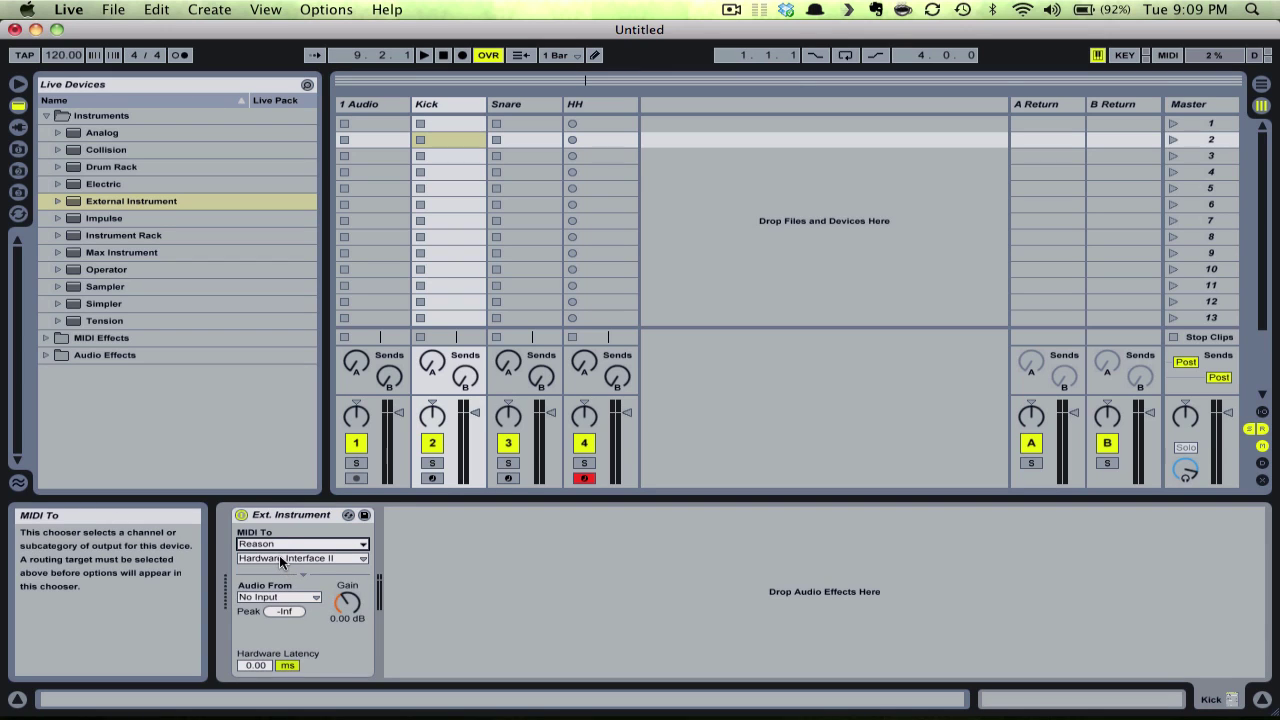
click(280, 558)
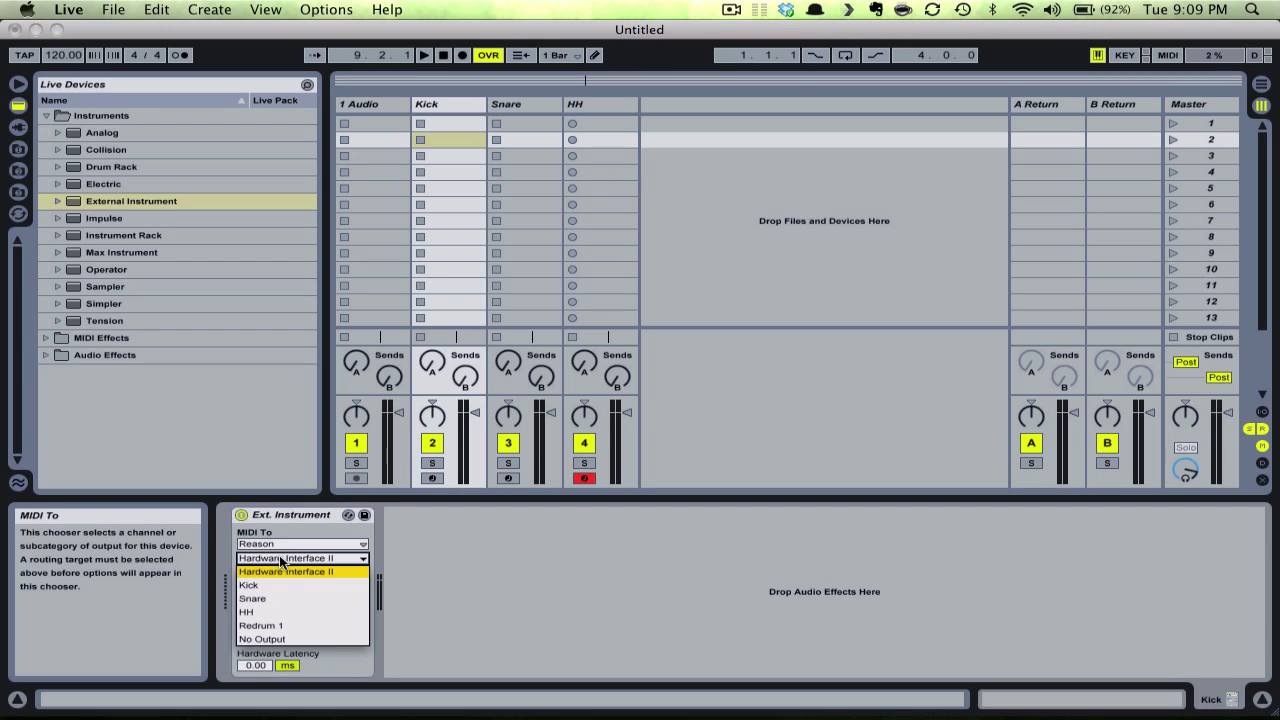
click(274, 624)
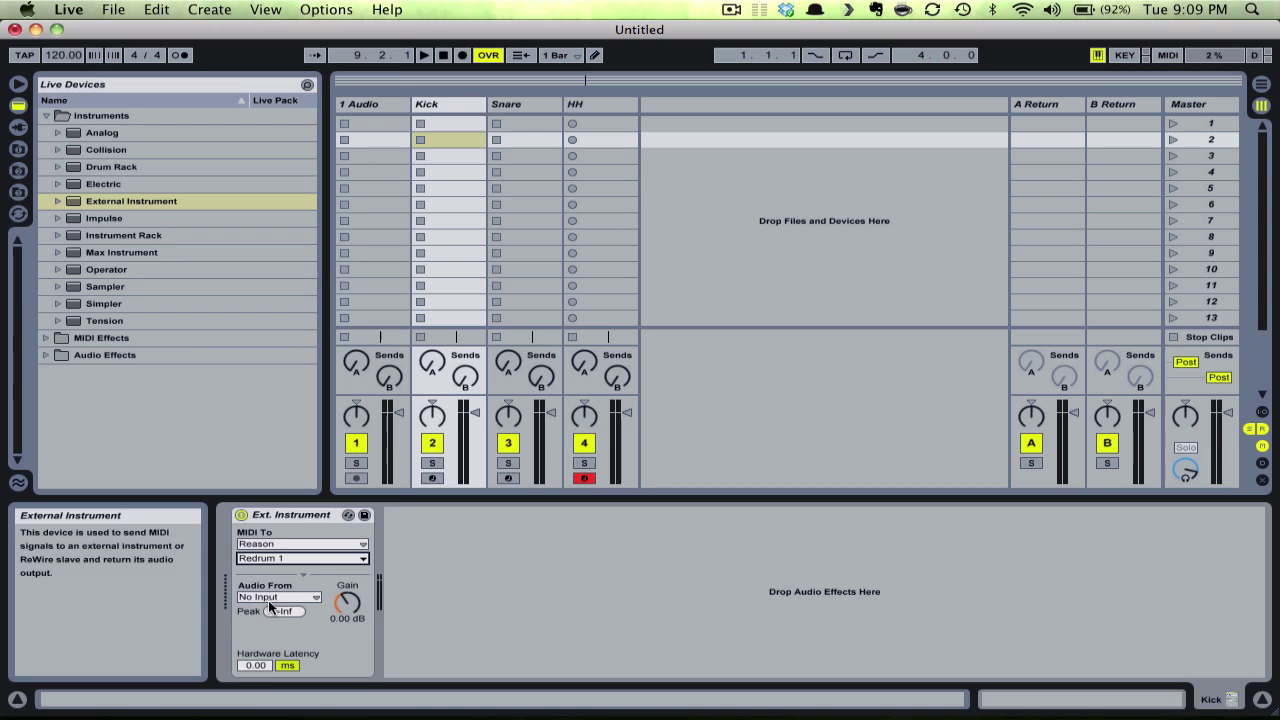
click(262, 592)
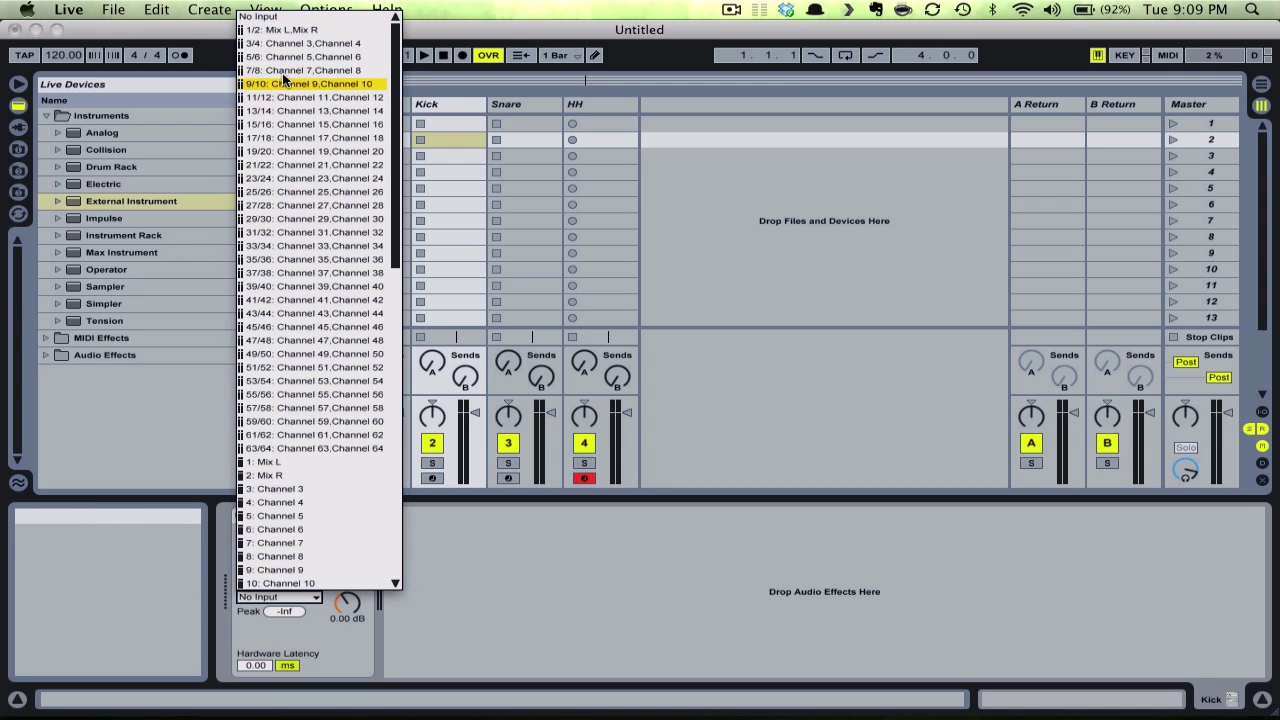
click(273, 37)
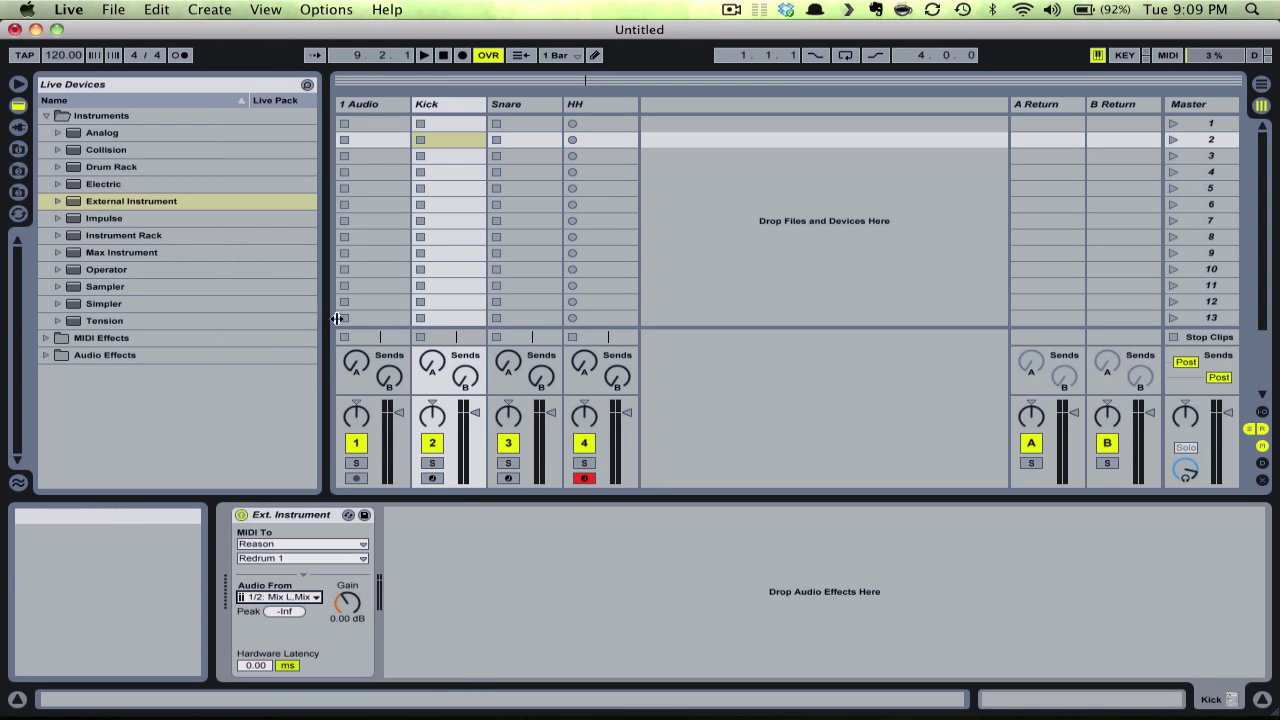
Route the Snare track's MIDI to Reason's Redrum 1, with audio from channels 3/4
click(514, 104)
click(290, 543)
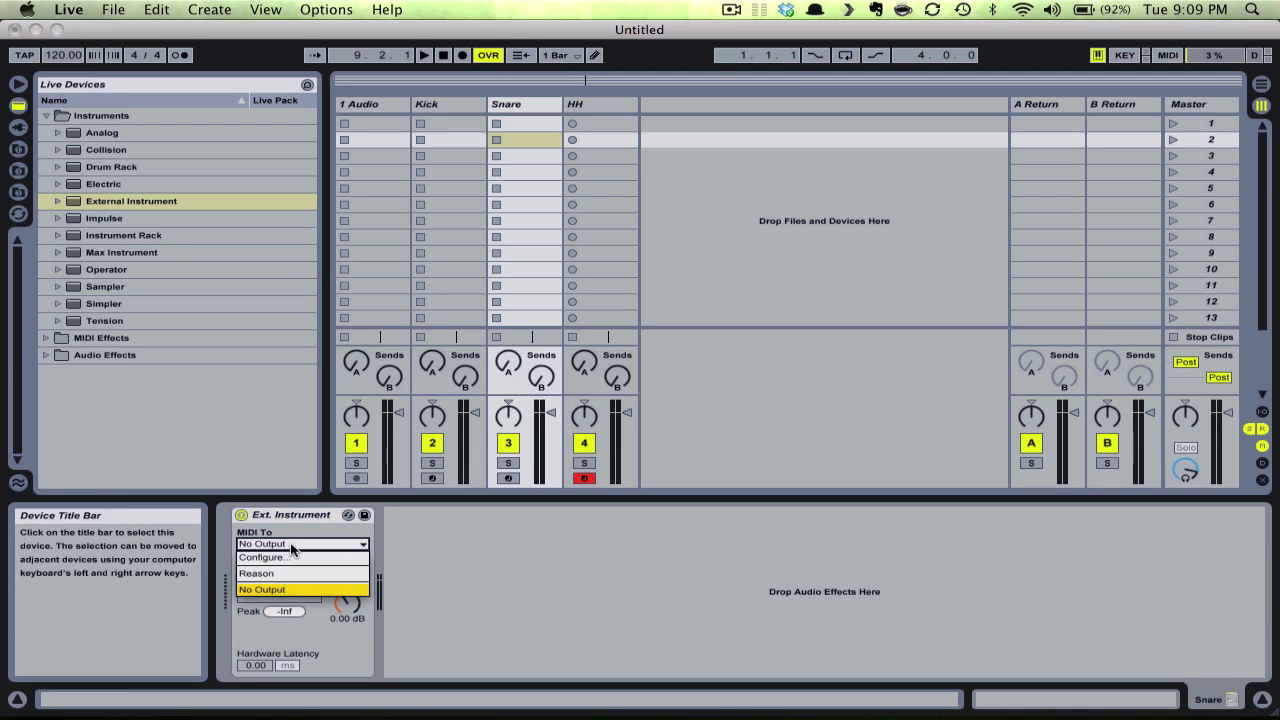
click(289, 571)
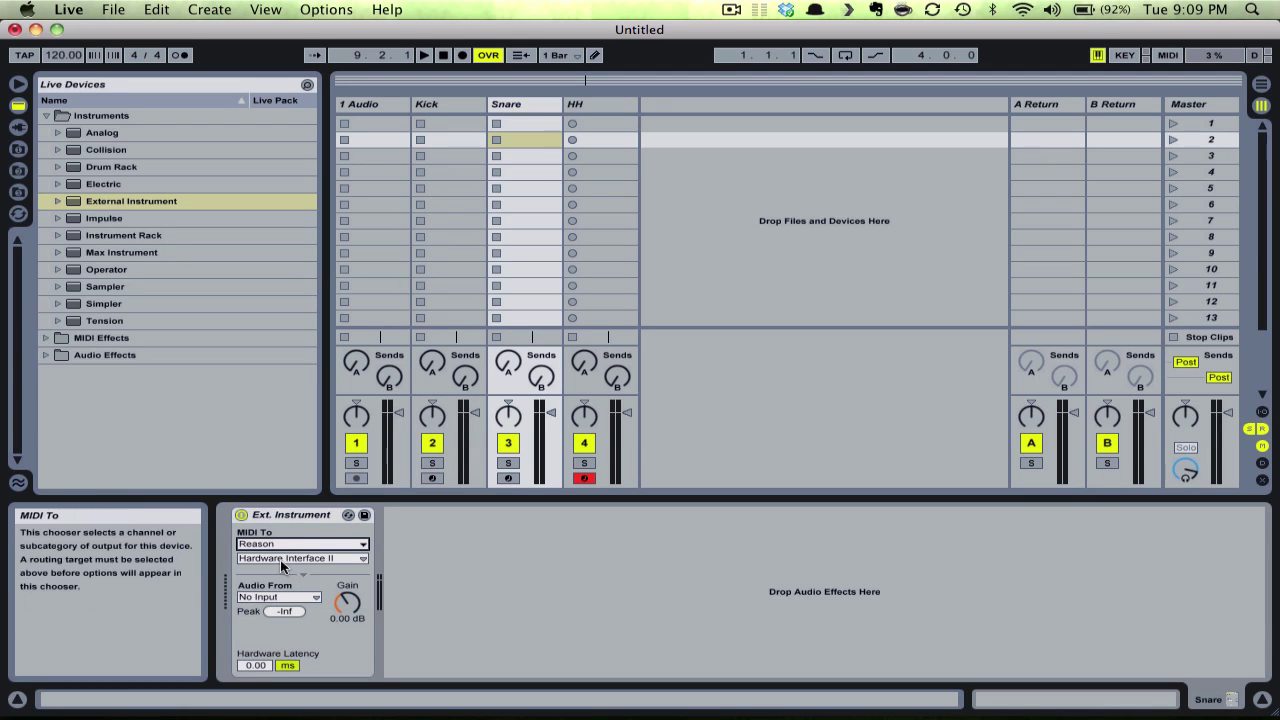
click(280, 558)
click(270, 625)
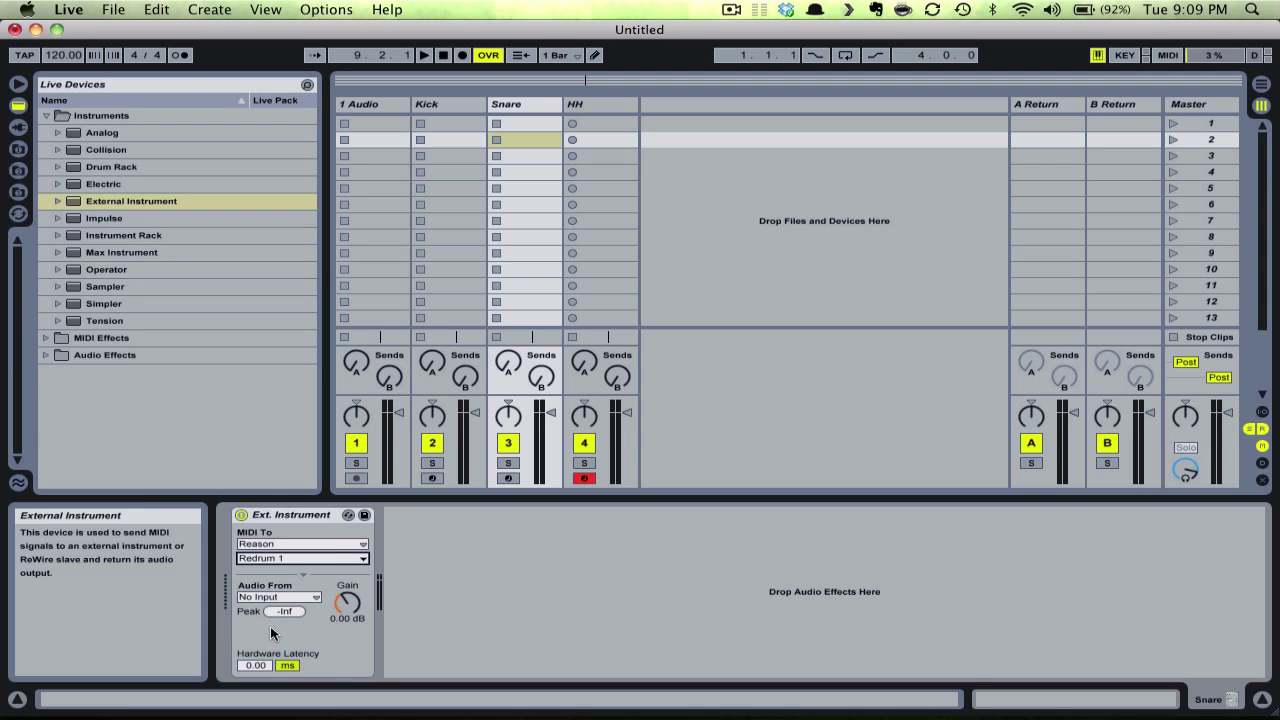
click(267, 597)
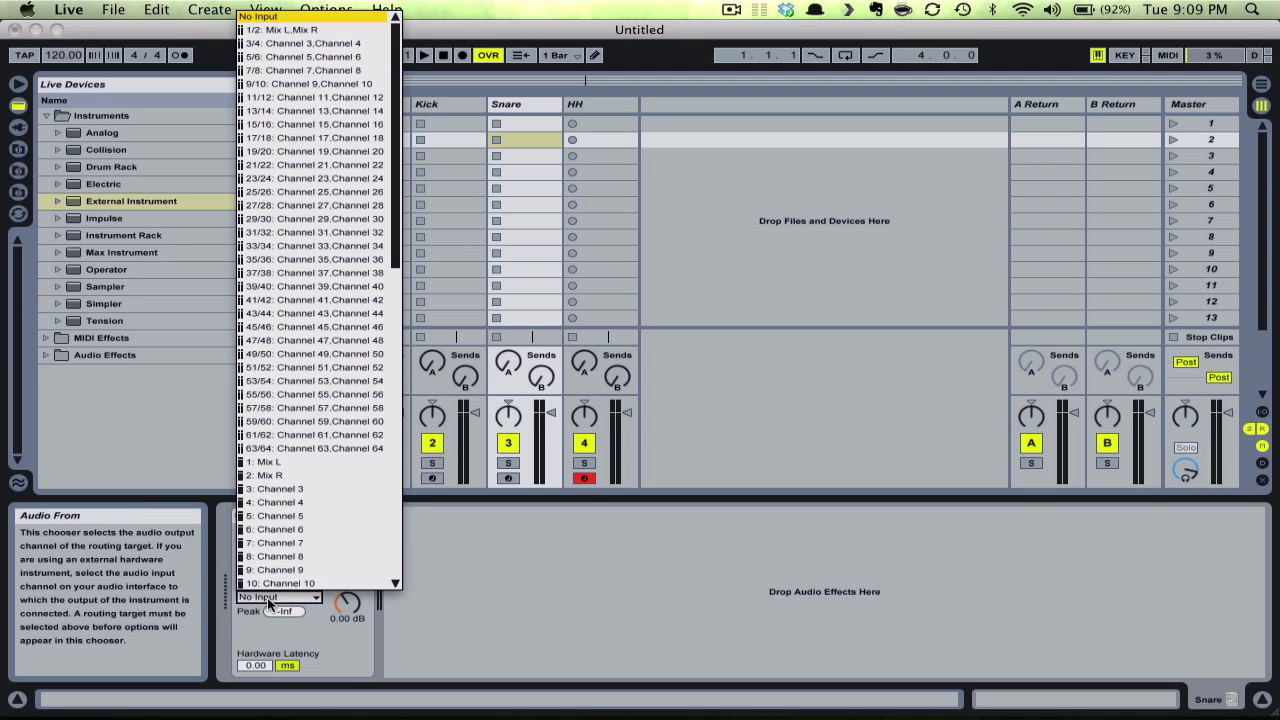
click(290, 43)
Route the HH track's MIDI to Reason's Redrum 1, with audio from channels 5/6
click(596, 105)
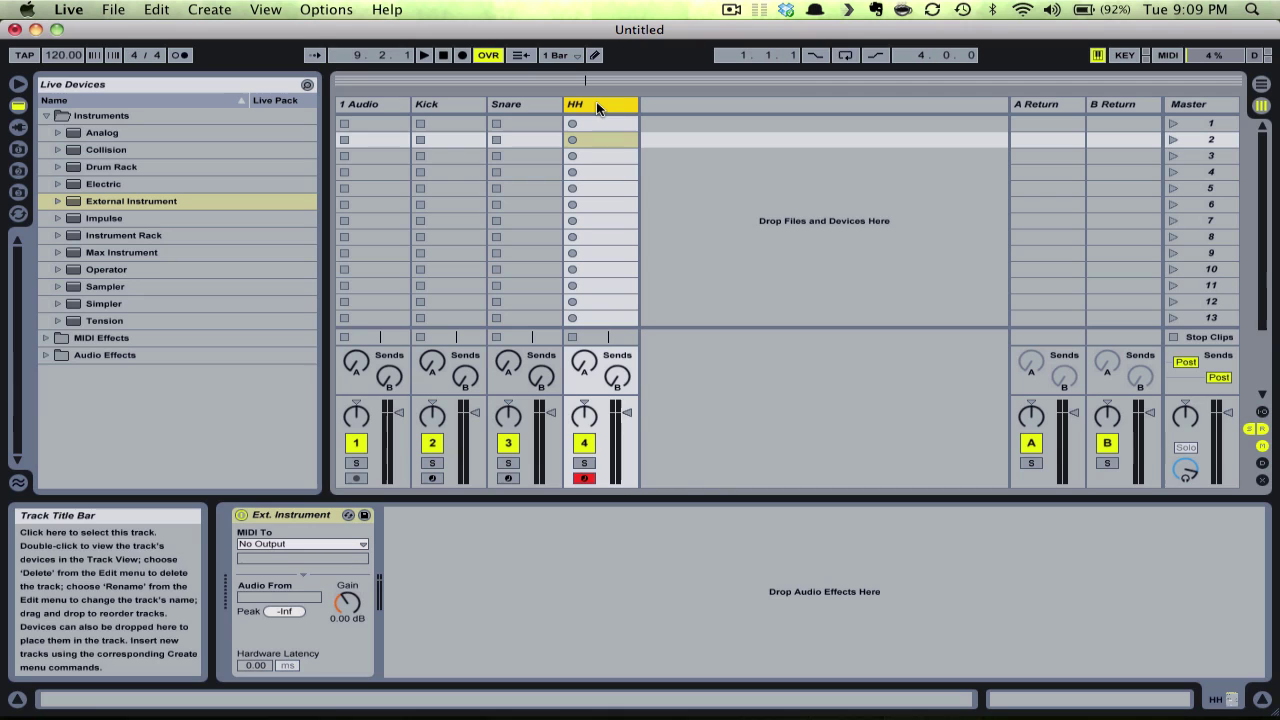
click(339, 544)
click(337, 573)
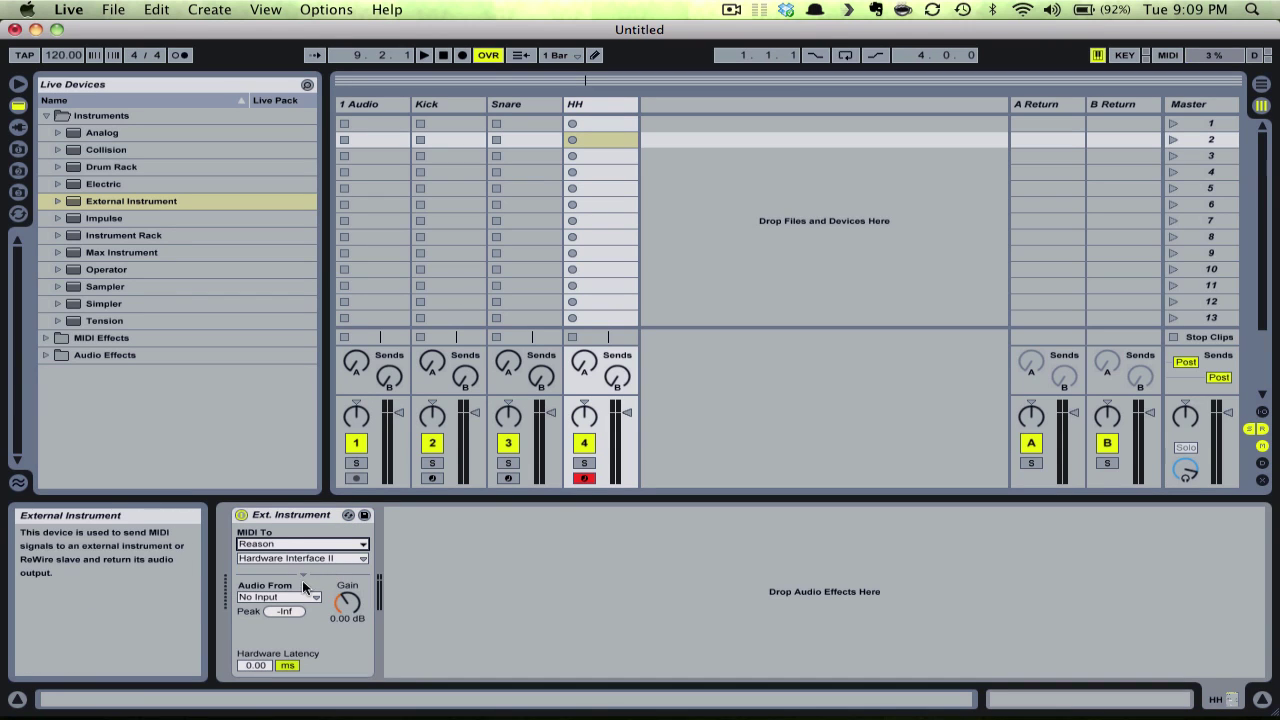
click(290, 561)
click(273, 626)
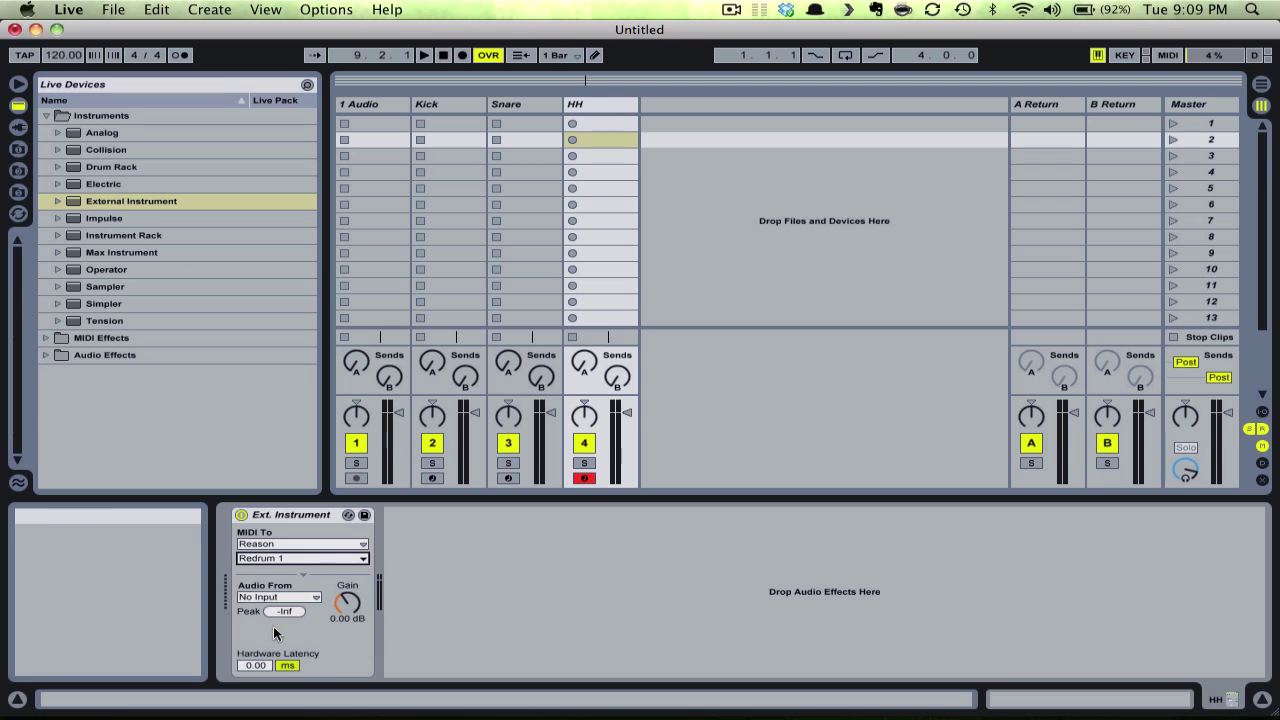
click(268, 597)
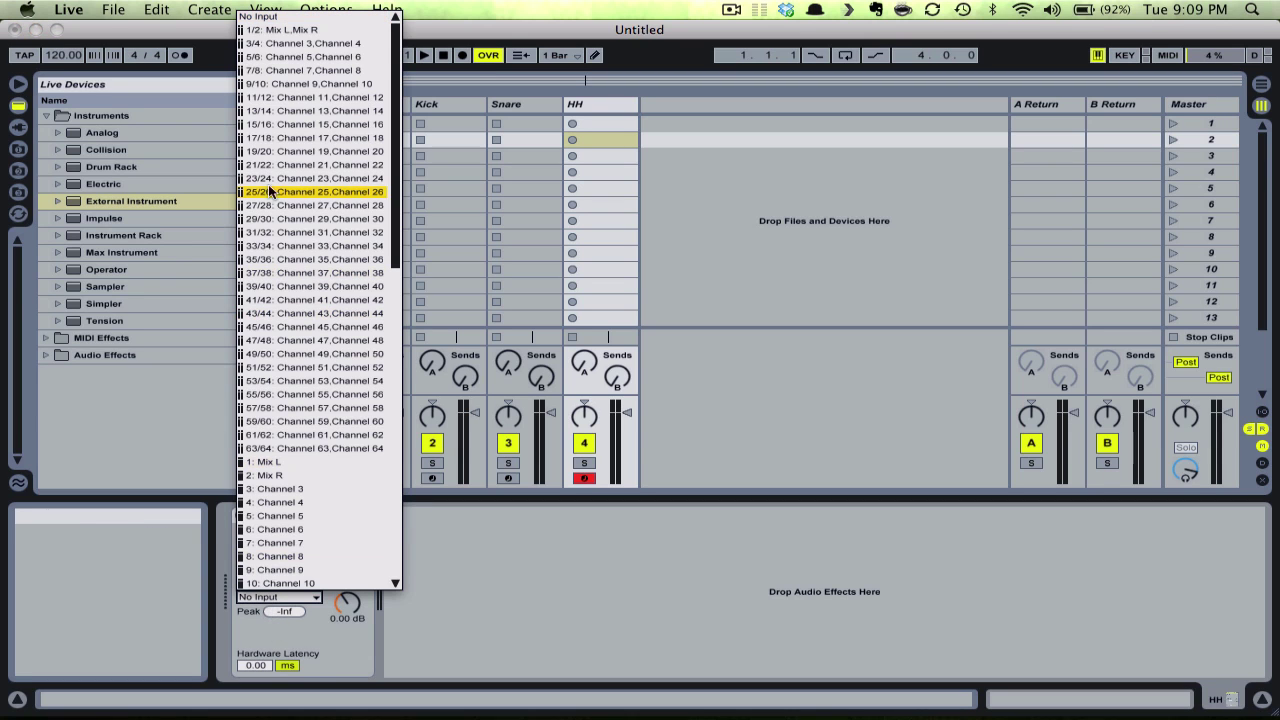
click(277, 57)
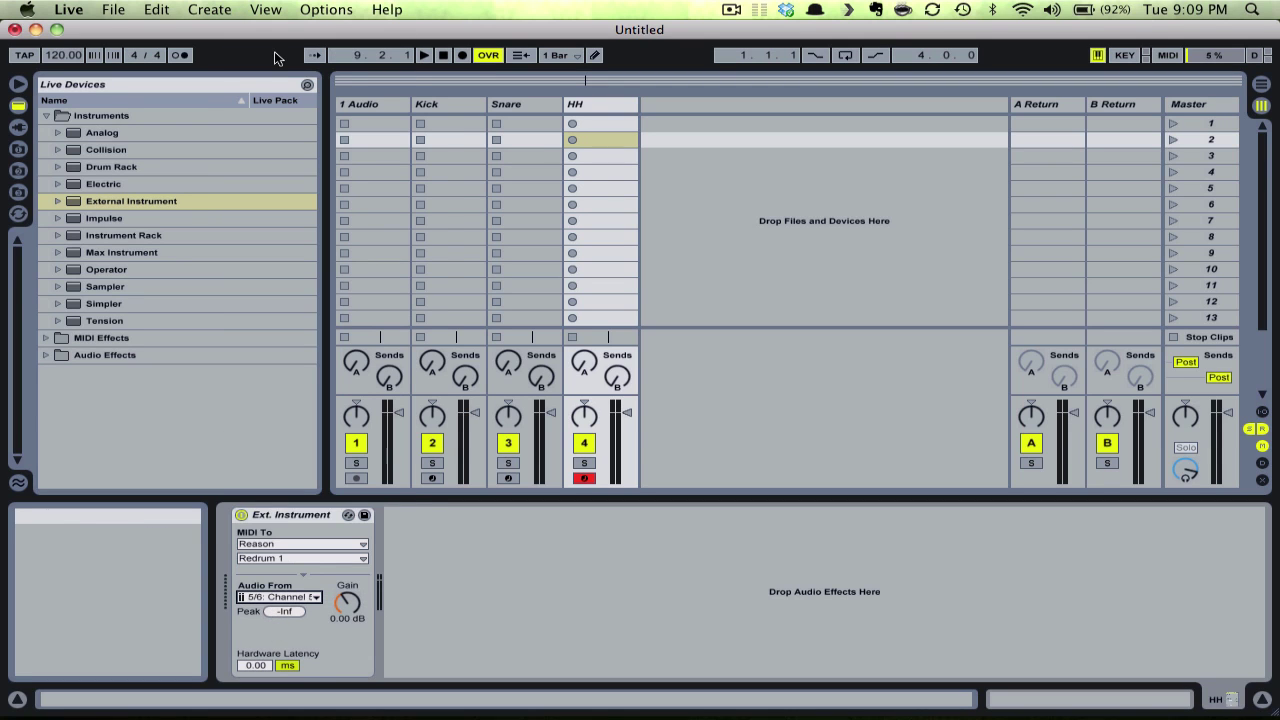
Create empty MIDI clips on the Kick, Snare and HH tracks and audition HH_CL with note preview
double_click(453, 125)
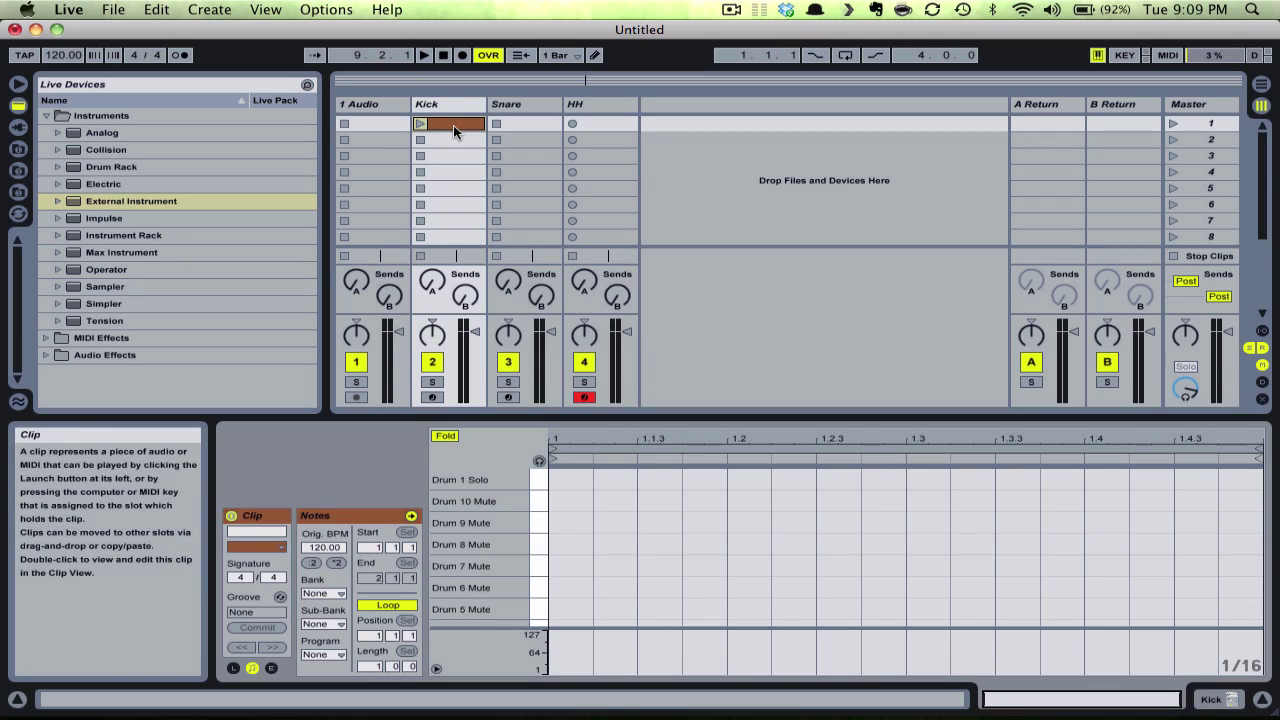
double_click(534, 124)
click(594, 126)
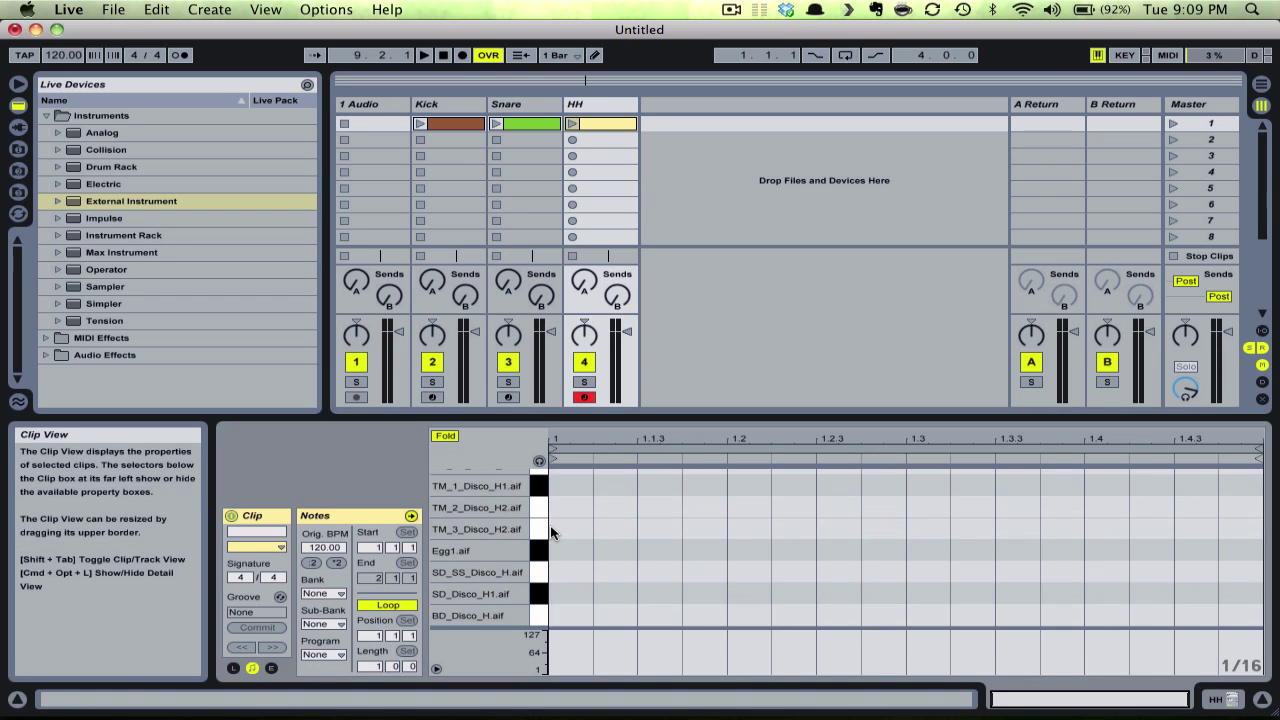
click(539, 460)
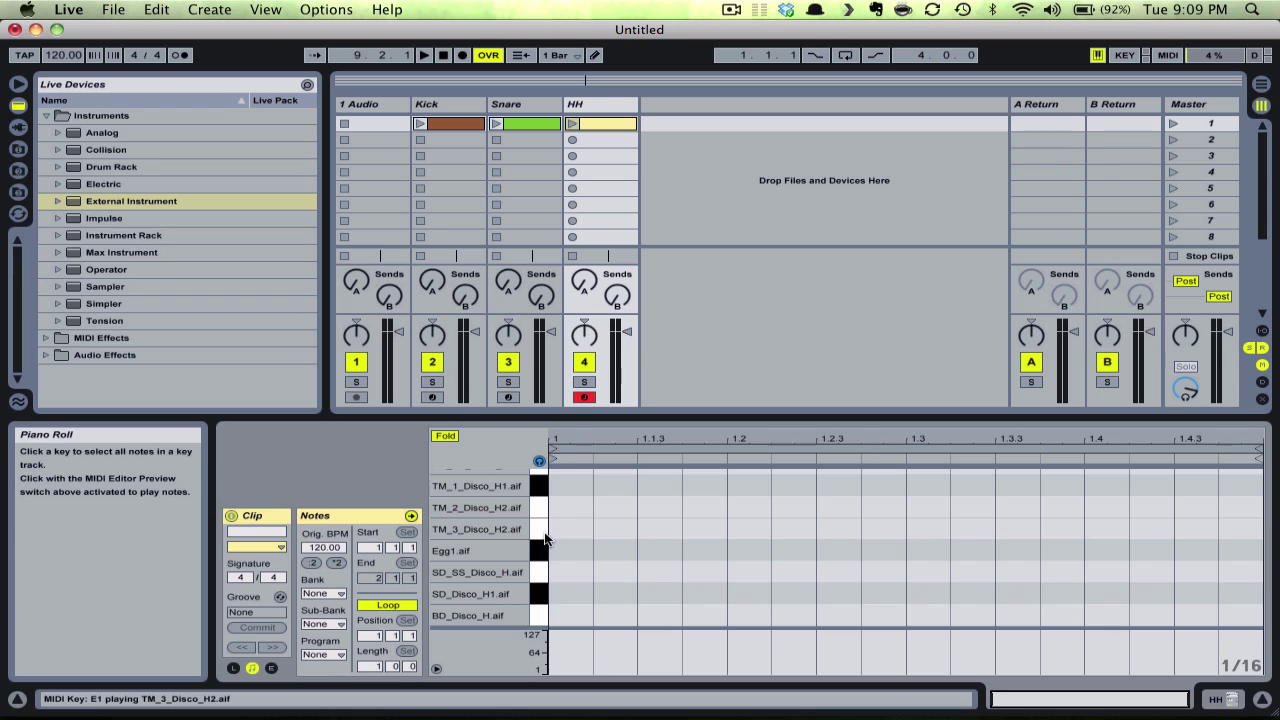
scroll(545, 540, up, 3)
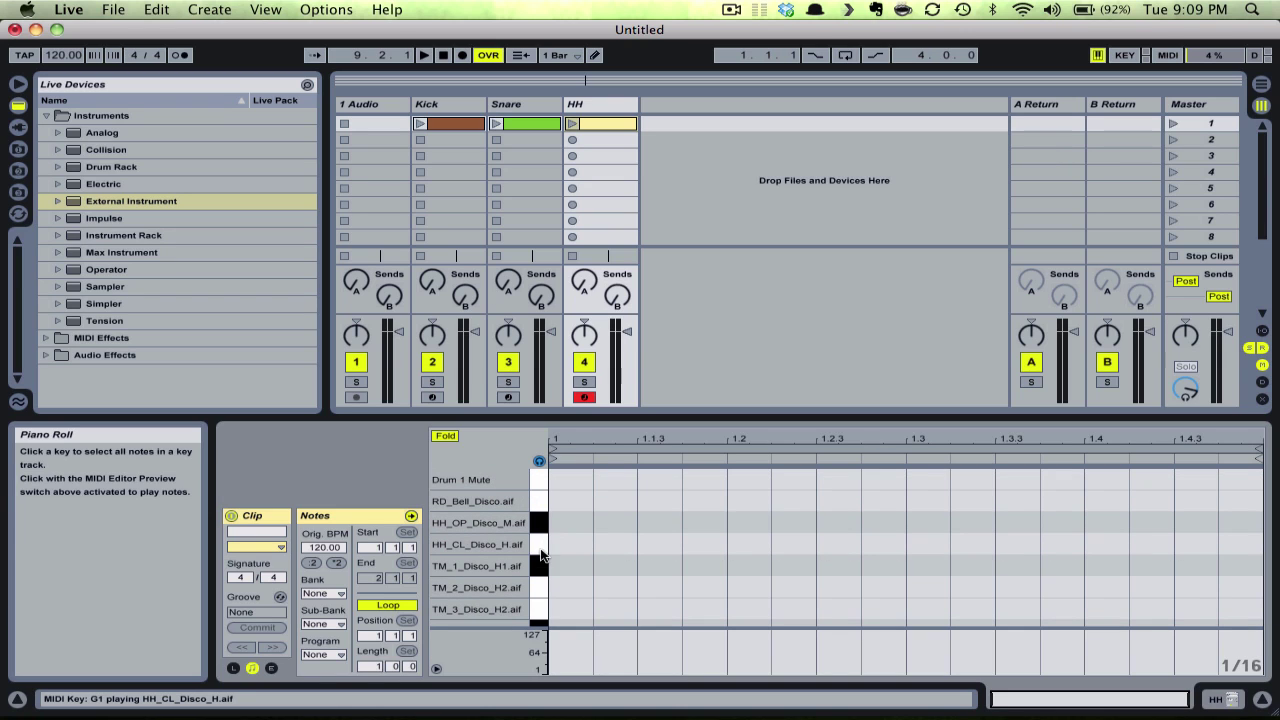
click(539, 553)
Fill the HH bar with HH_CL notes through 1.4.4 and launch the clip
double_click(590, 543)
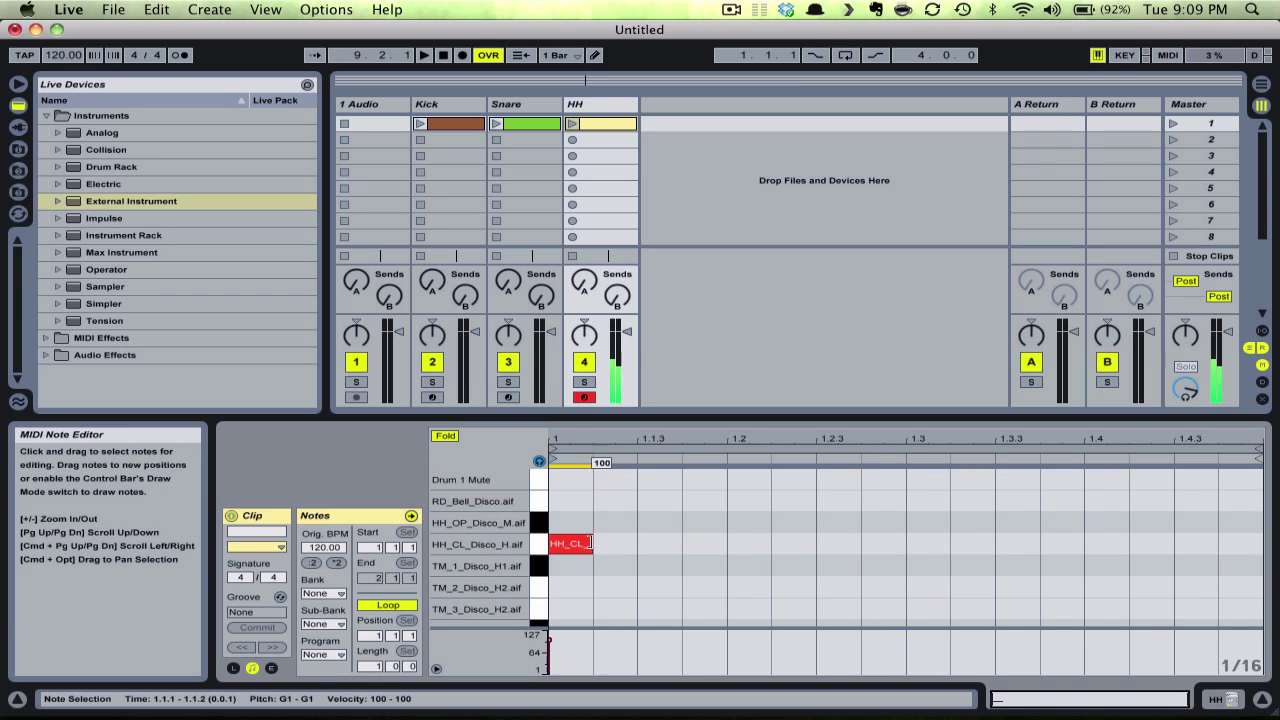
key(super+d)
key(super+d)
key(super+d)
key(super+d)
key(super+d)
key(super+d)
key(super+d)
key(super+d)
key(super+d)
key(super+d)
key(super+d)
key(super+d)
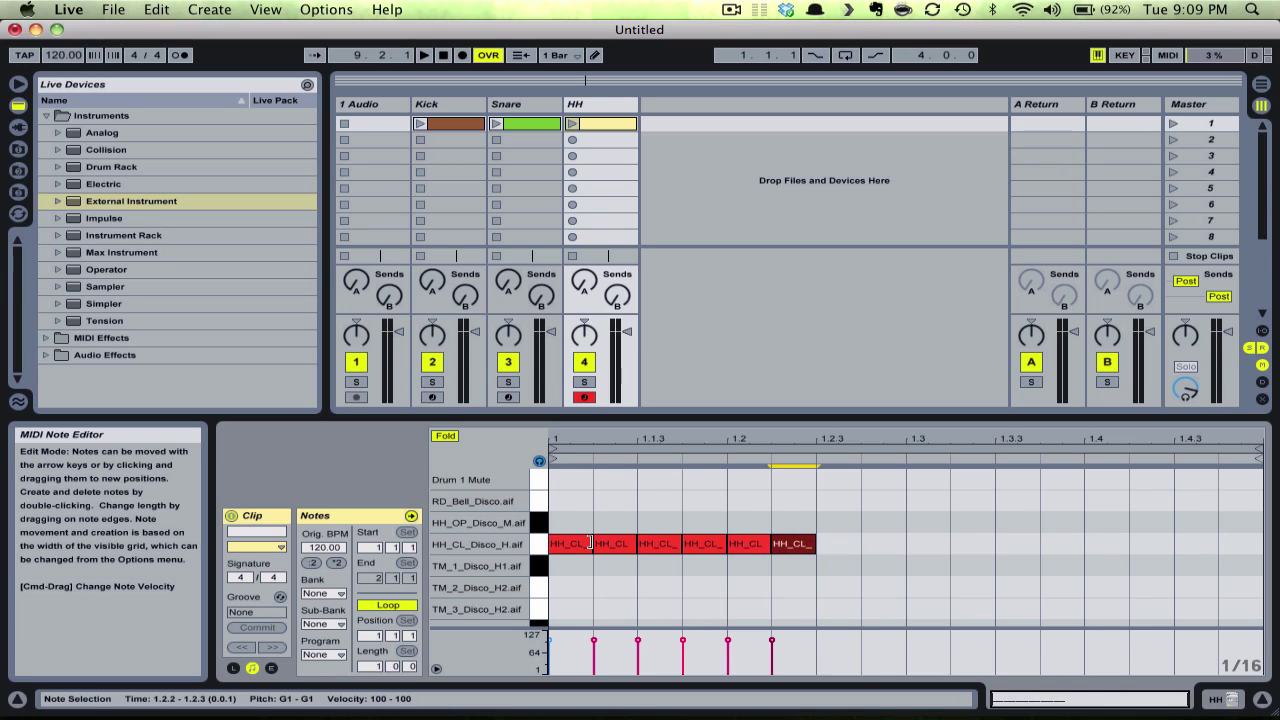
key(super+d)
key(super+d)
key(super+d)
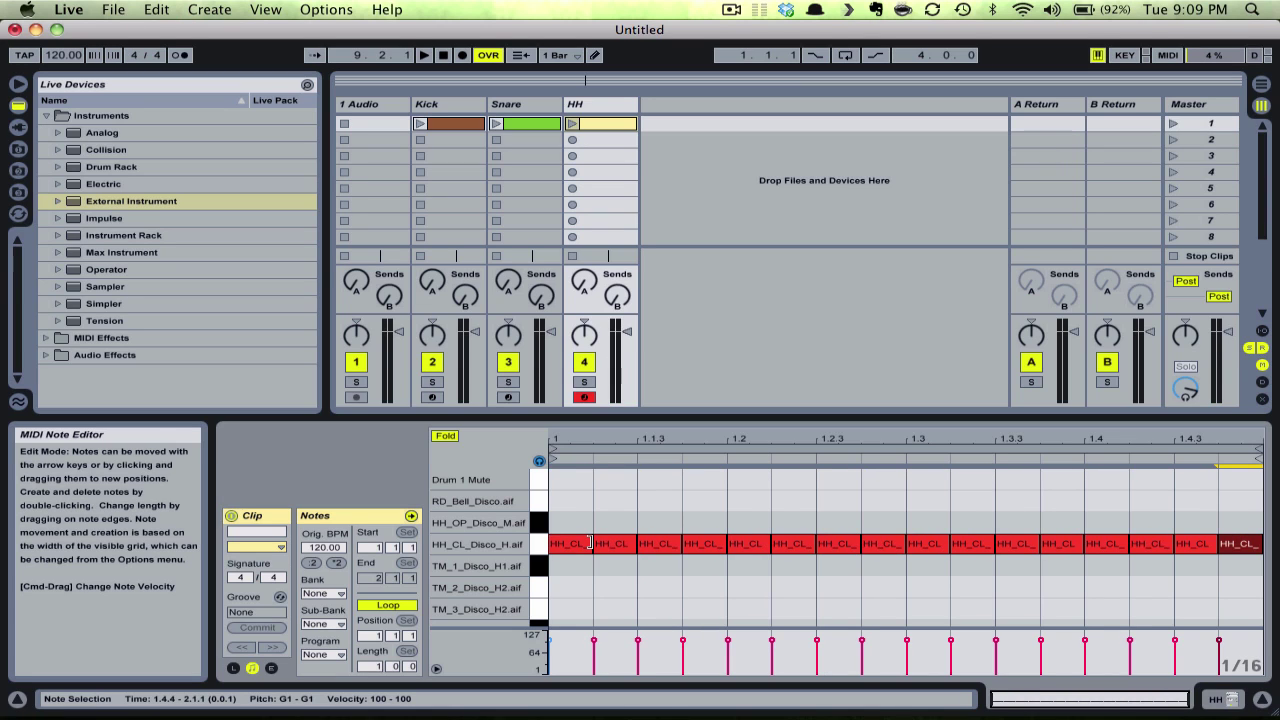
click(573, 124)
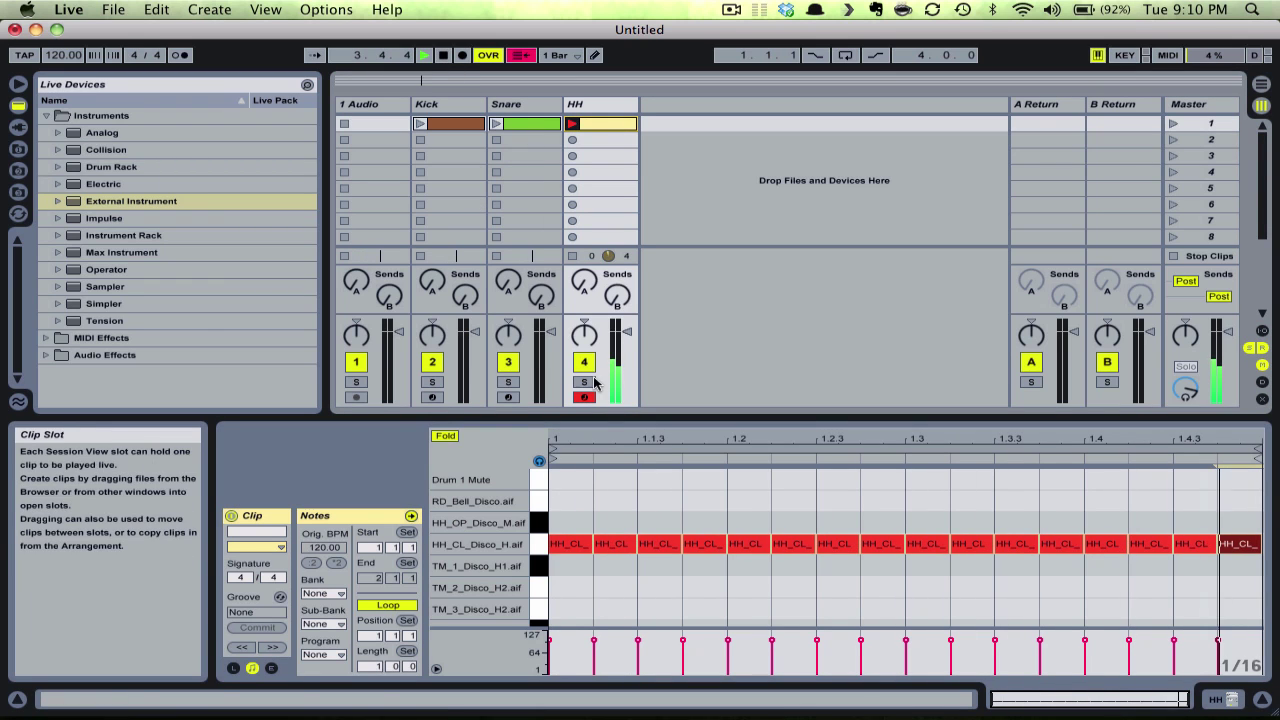
Delete the HH_CL notes at 1.1.2, 1.1.4, 1.2.2, 1.2.4, 1.3.2, 1.3.4, 1.4.2 and 1.4.4
click(624, 544)
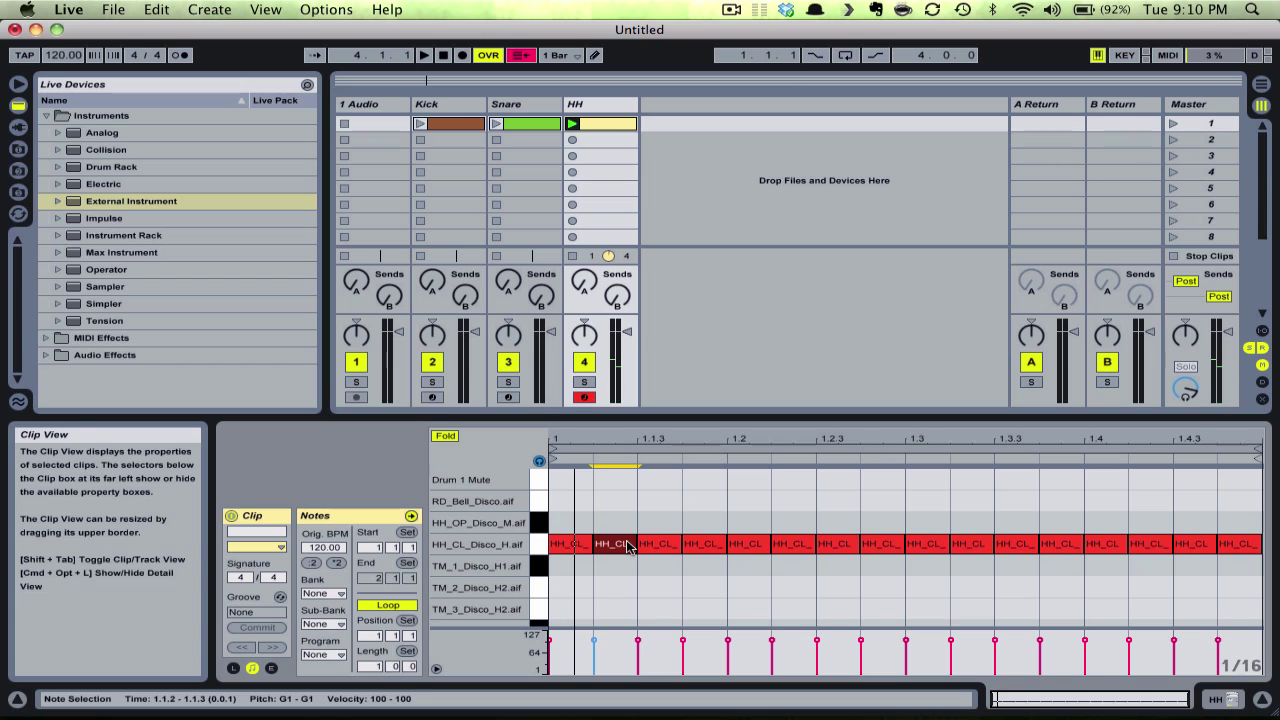
double_click(628, 546)
double_click(706, 544)
double_click(792, 544)
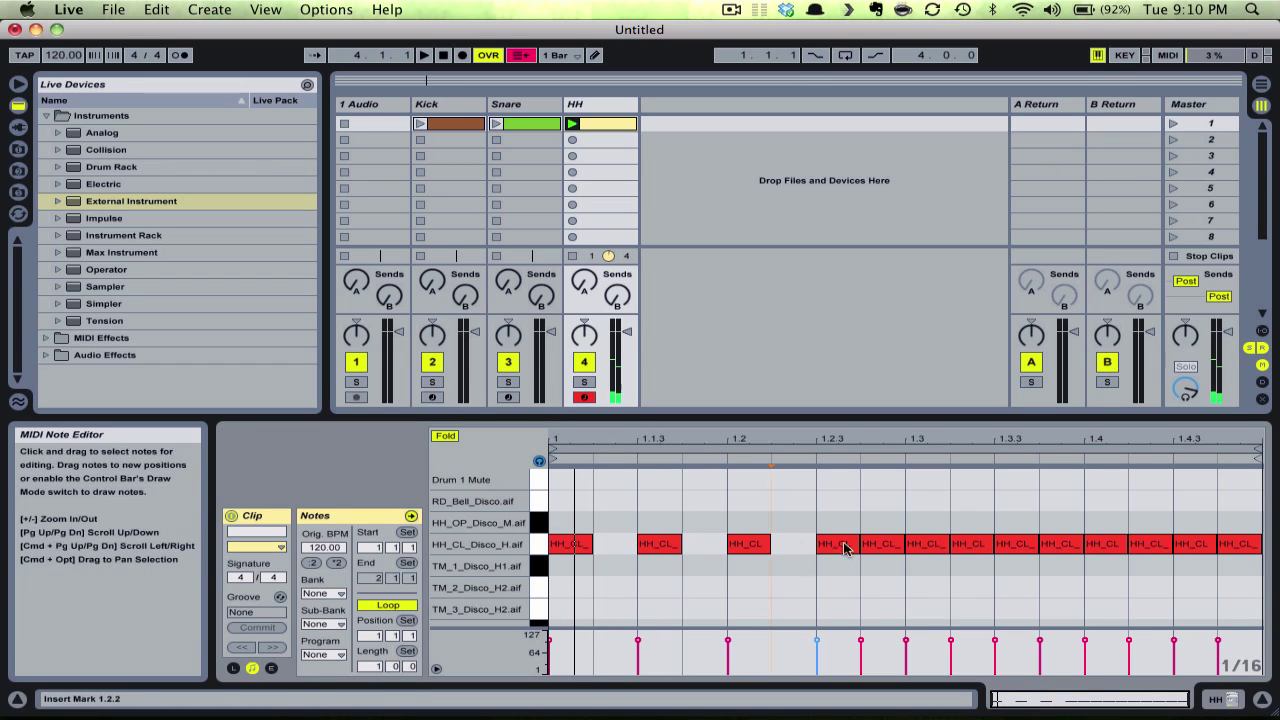
double_click(882, 544)
double_click(970, 544)
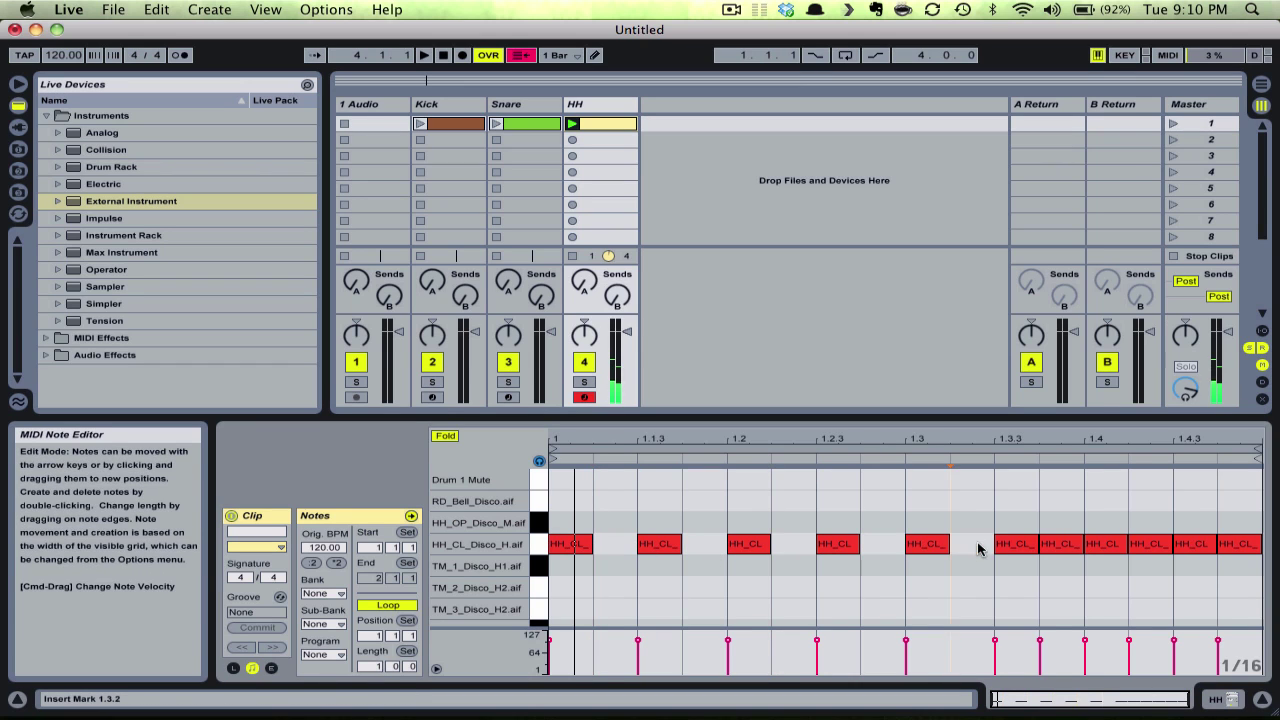
double_click(1057, 548)
double_click(1150, 546)
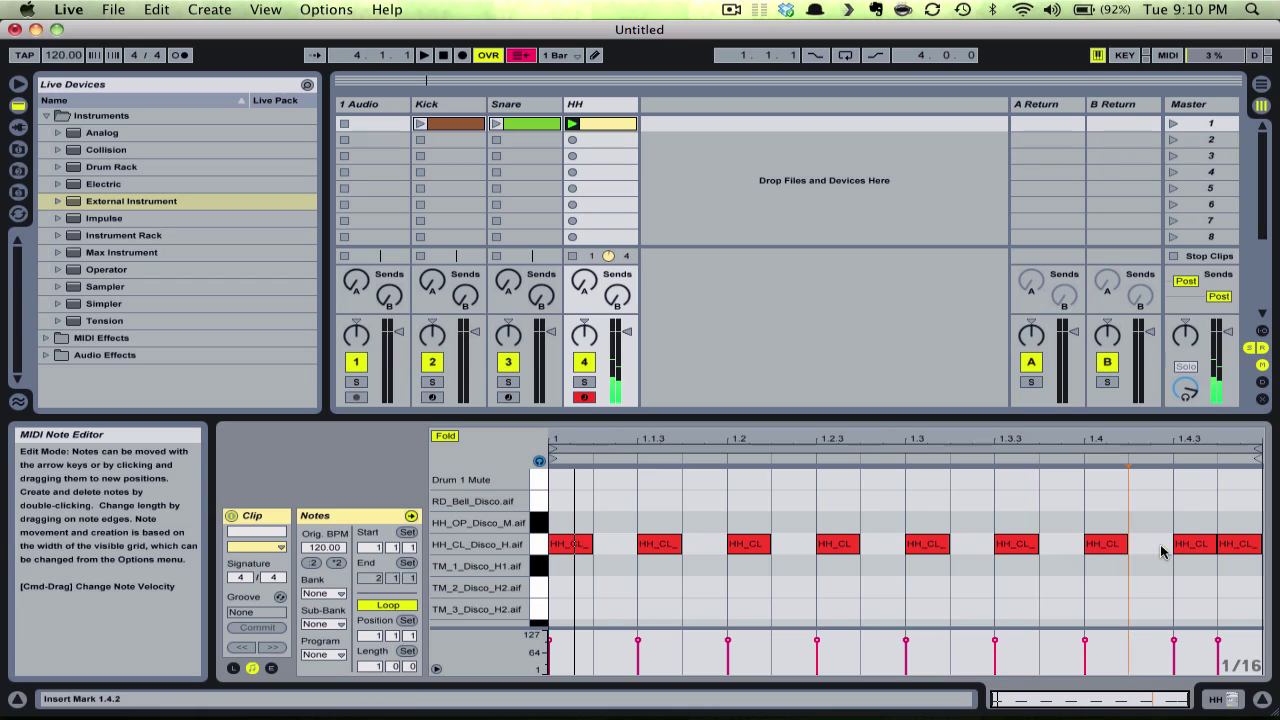
double_click(1238, 552)
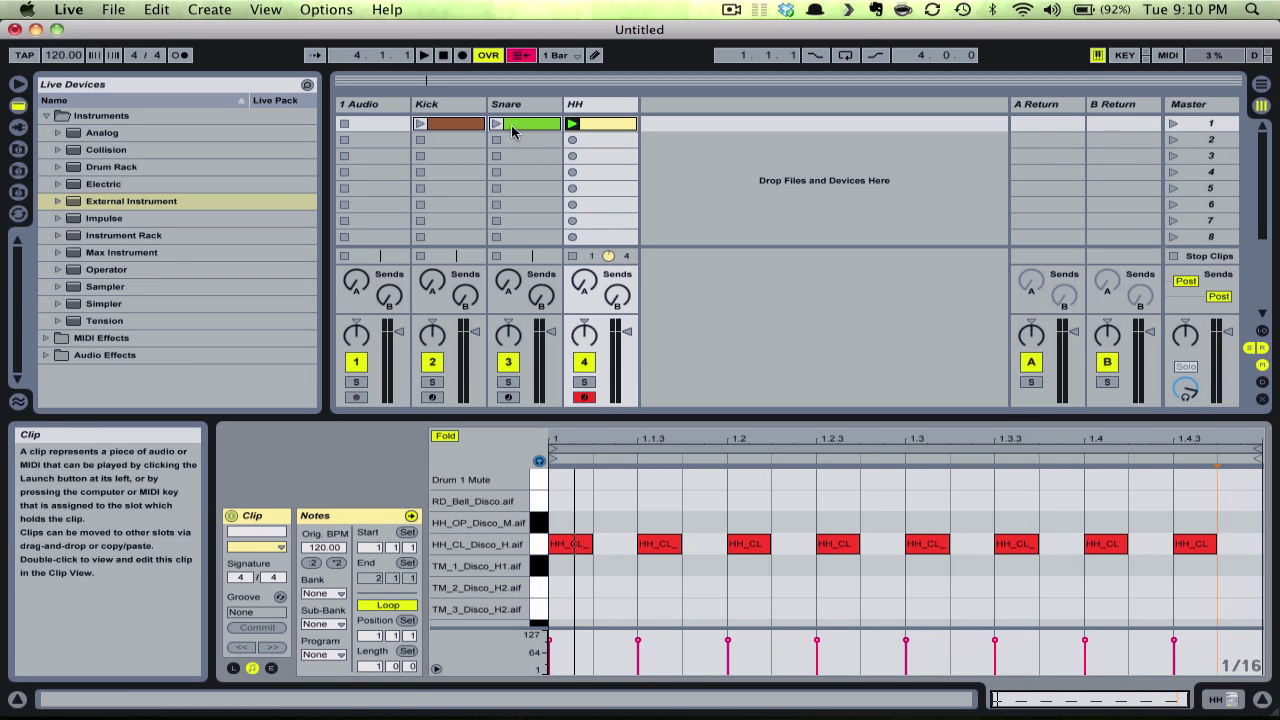
Add SD_Disco_H1 snare notes on beats 2 and 4, playing the Snare clip with the HH clip
click(572, 124)
click(532, 126)
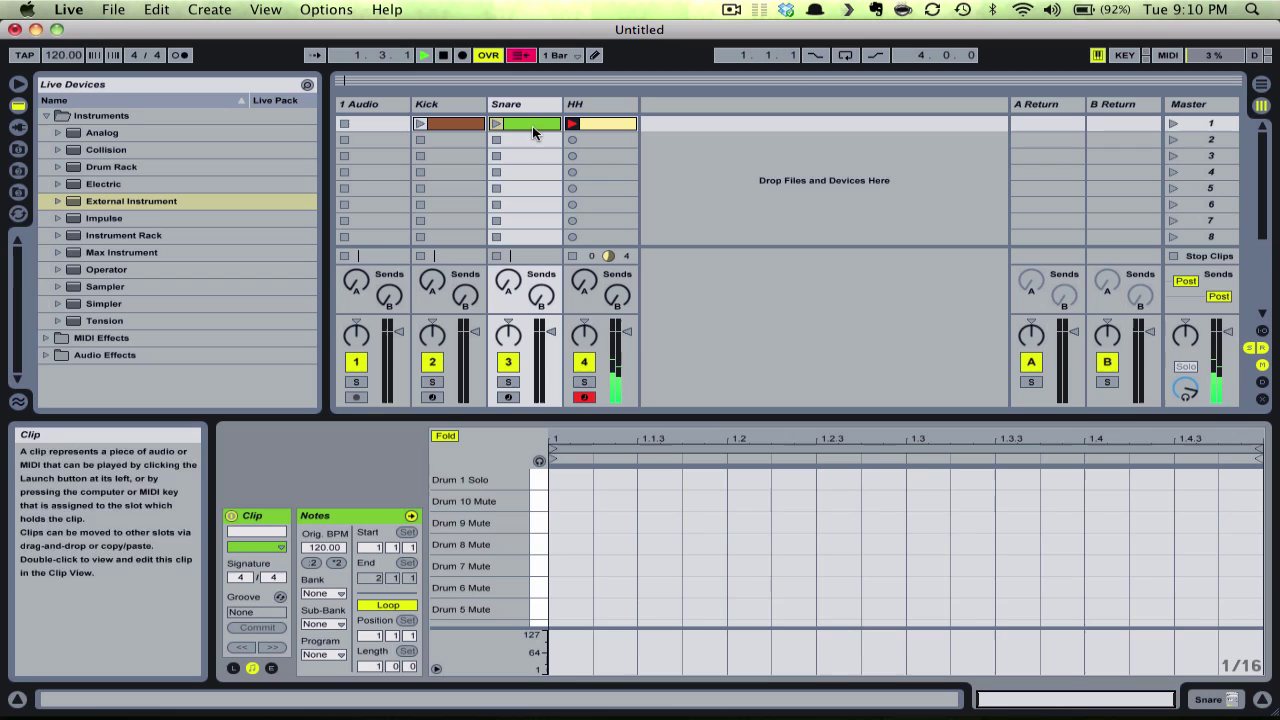
double_click(756, 592)
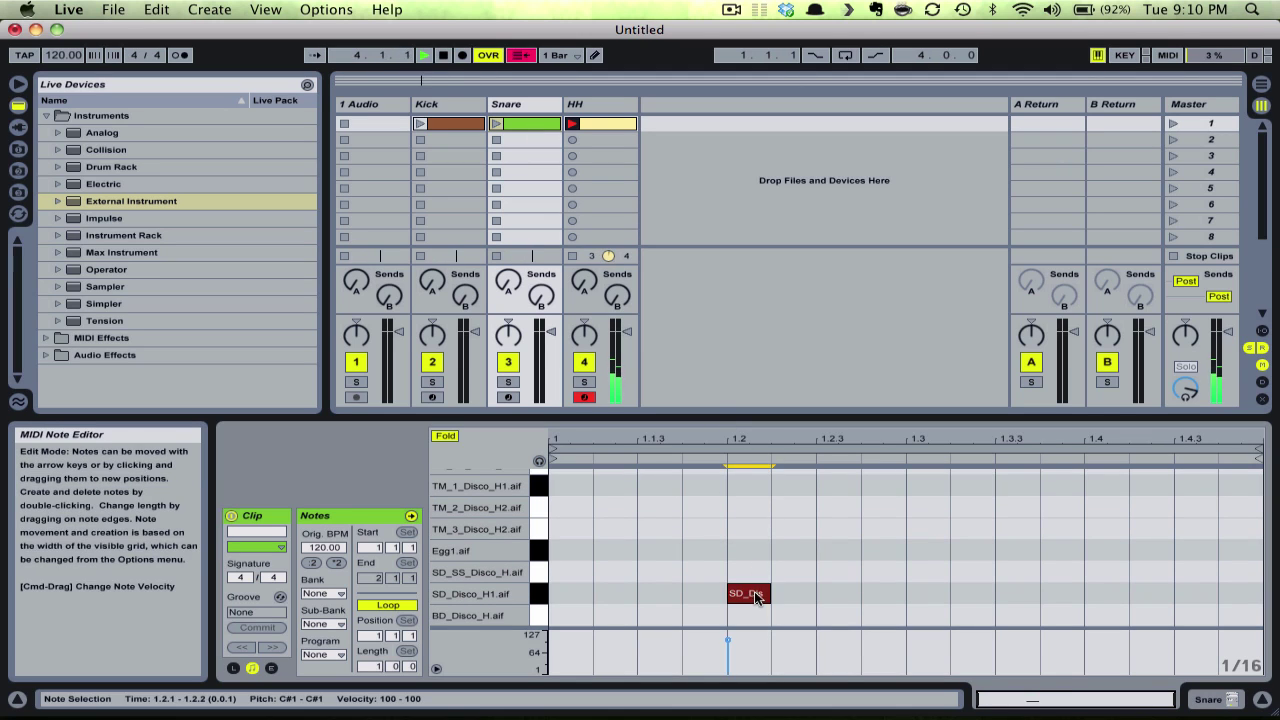
click(496, 123)
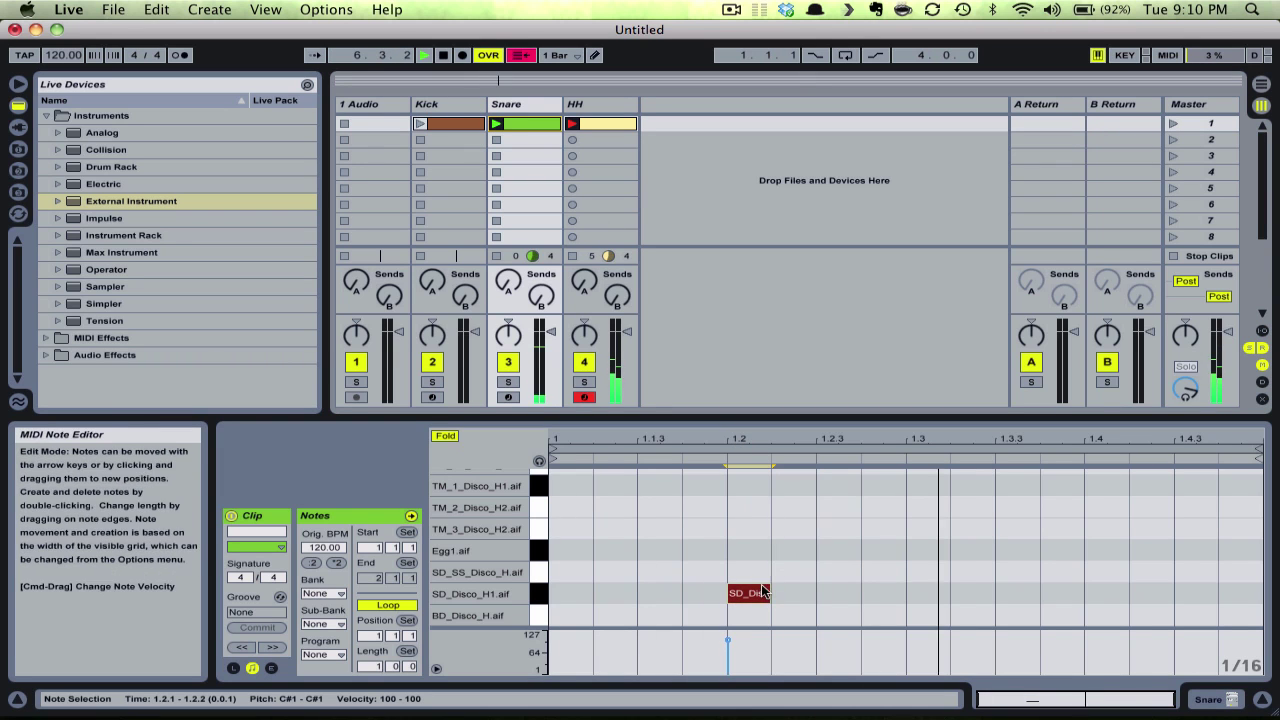
double_click(1100, 594)
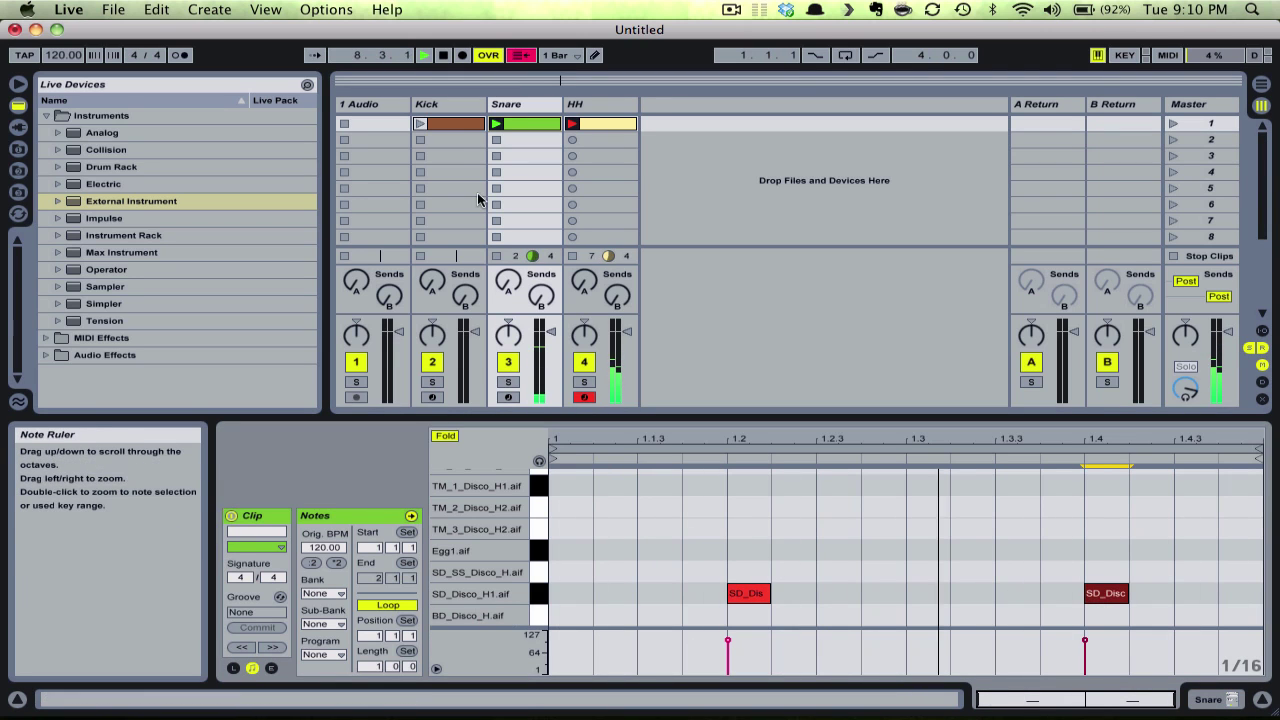
Add BD_Disco_H kick notes at 1.1.1, 1.2.2 and 1.3.4 in the Kick clip
click(447, 126)
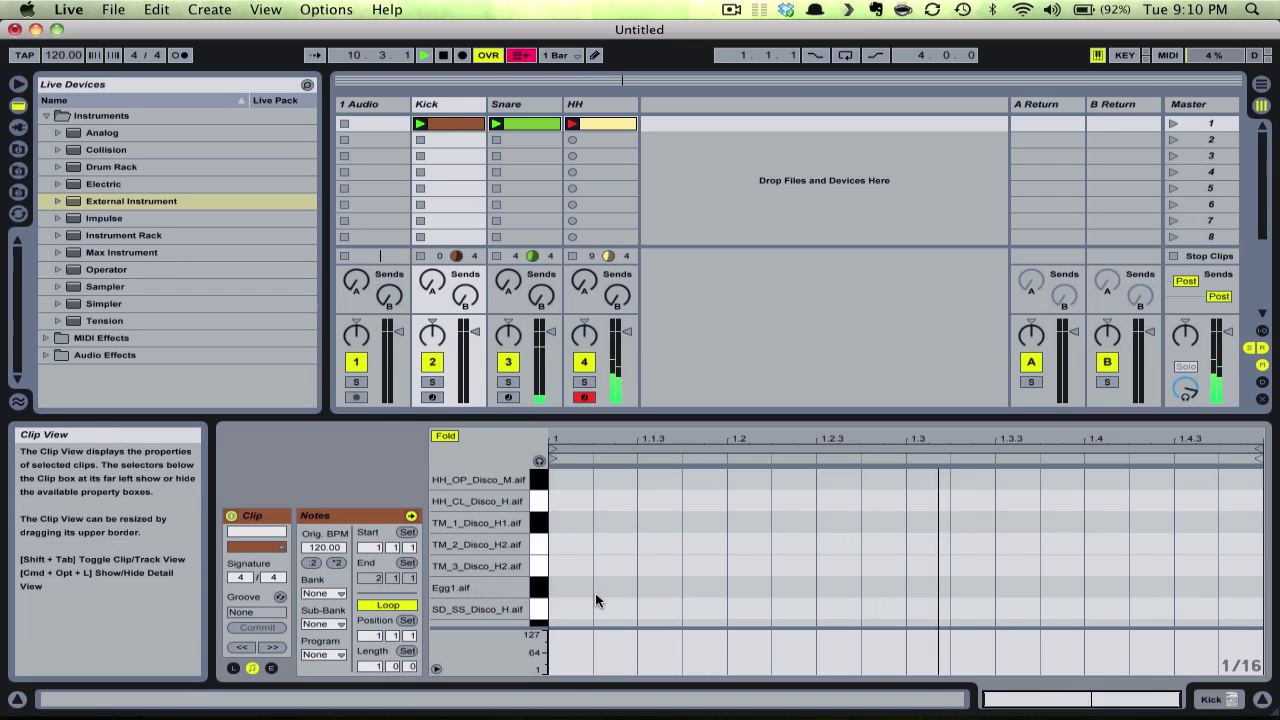
scroll(597, 600, down, 2)
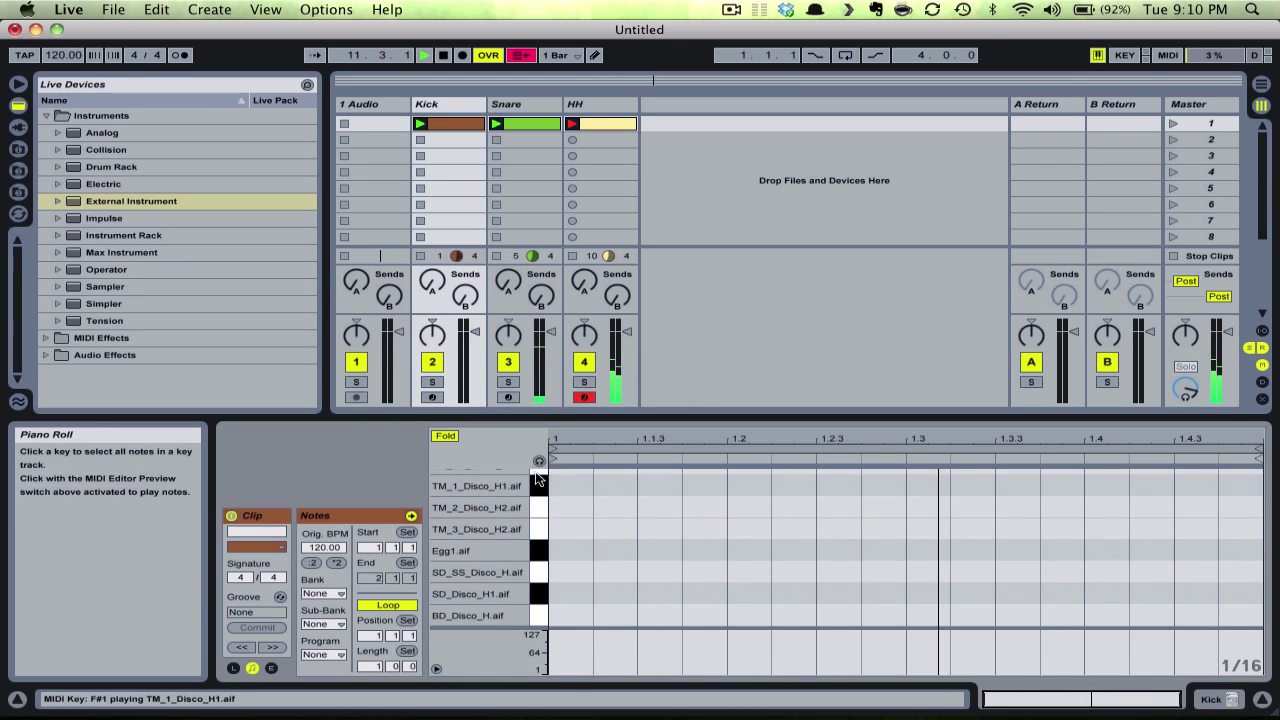
double_click(559, 614)
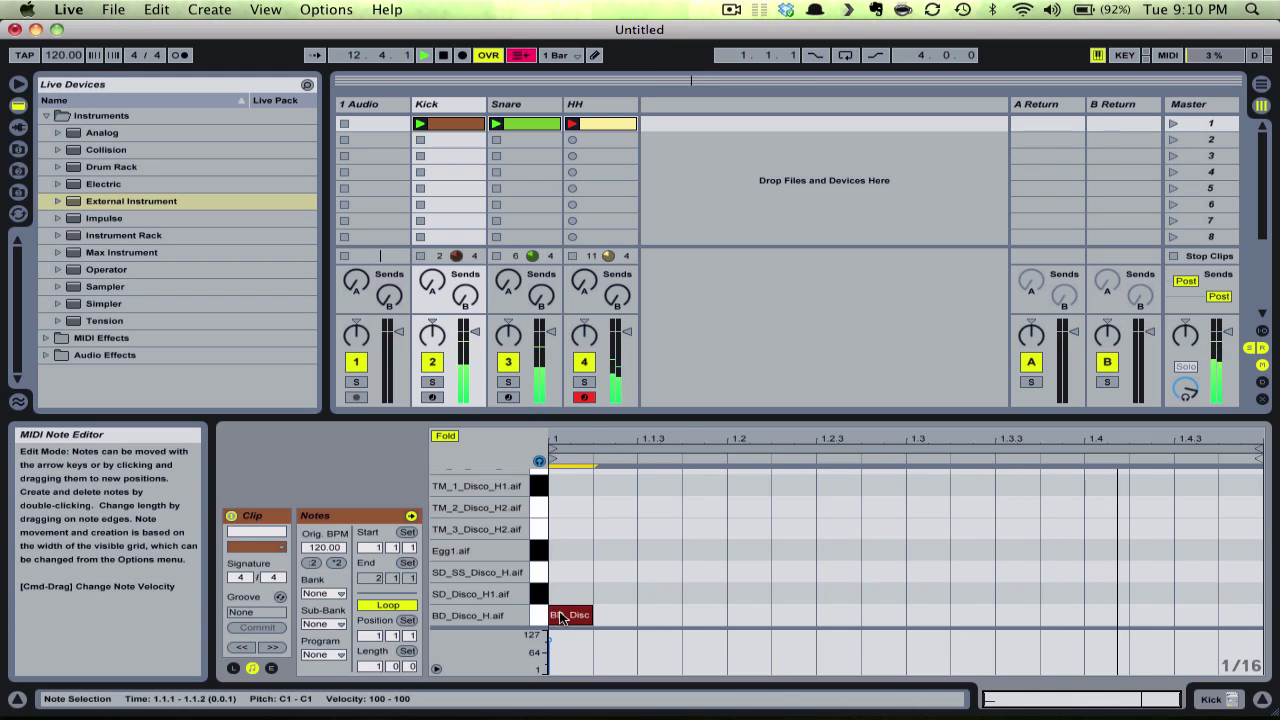
double_click(785, 614)
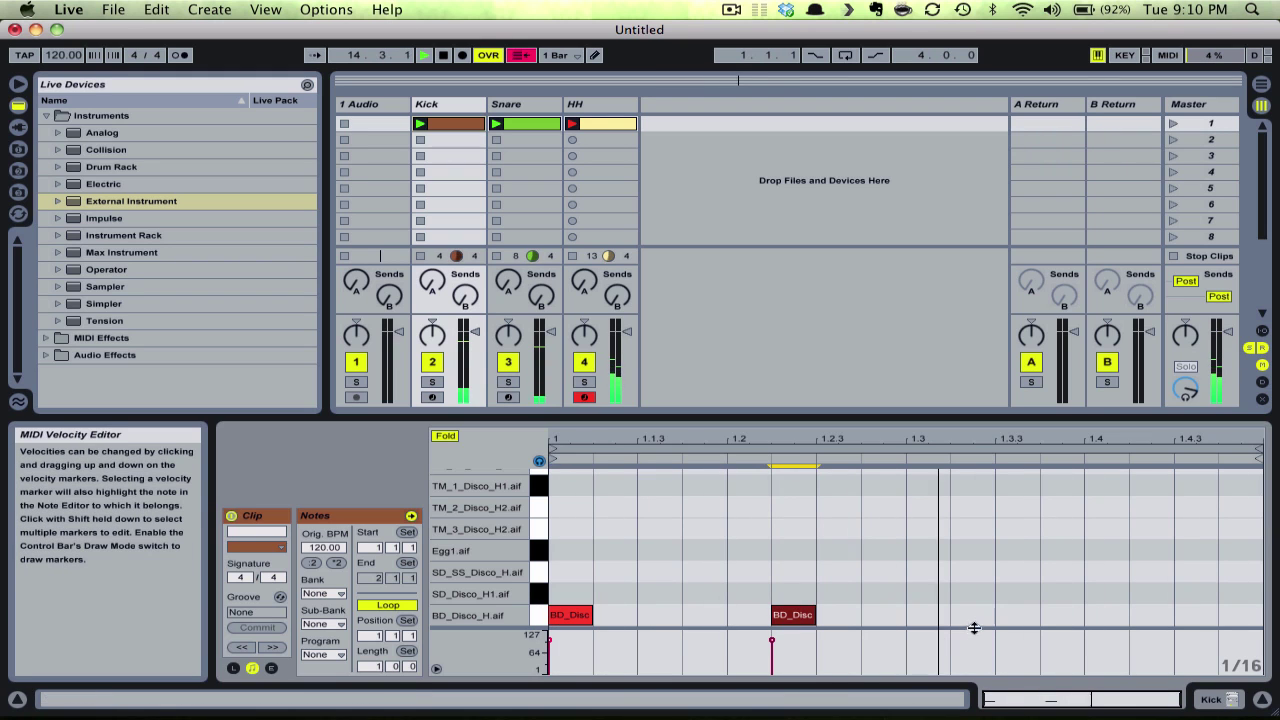
double_click(1050, 616)
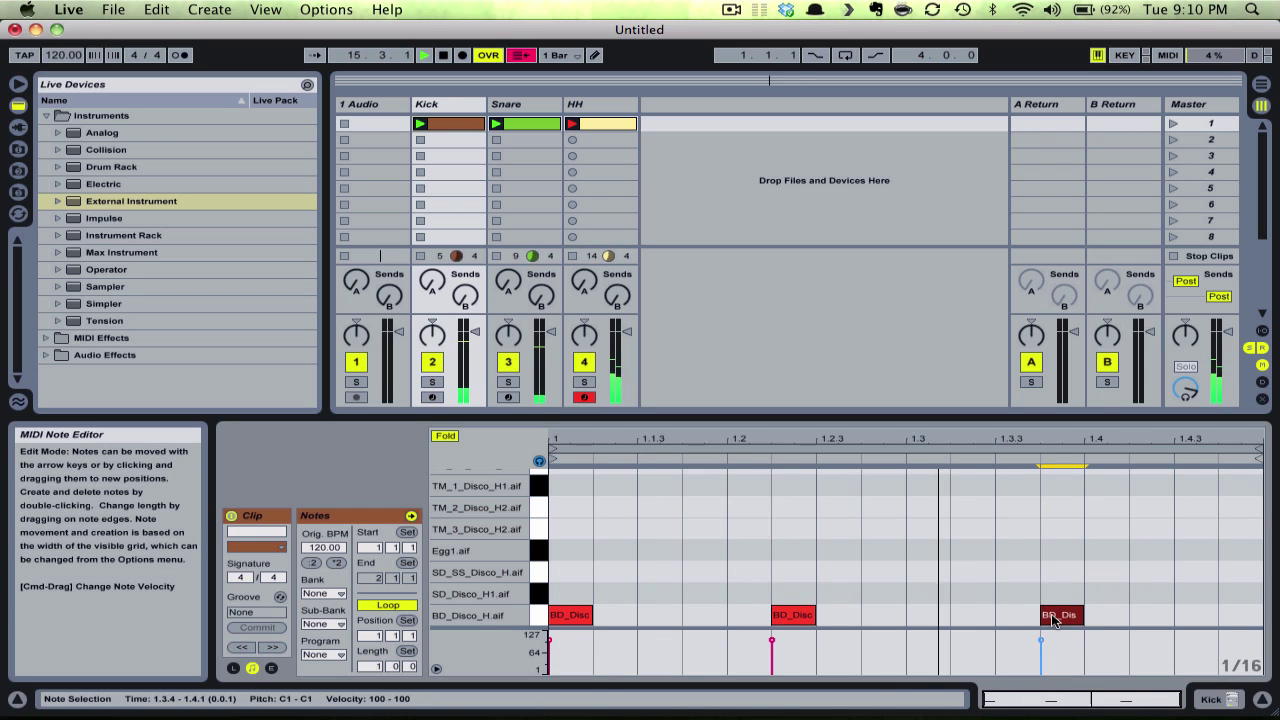
click(1192, 615)
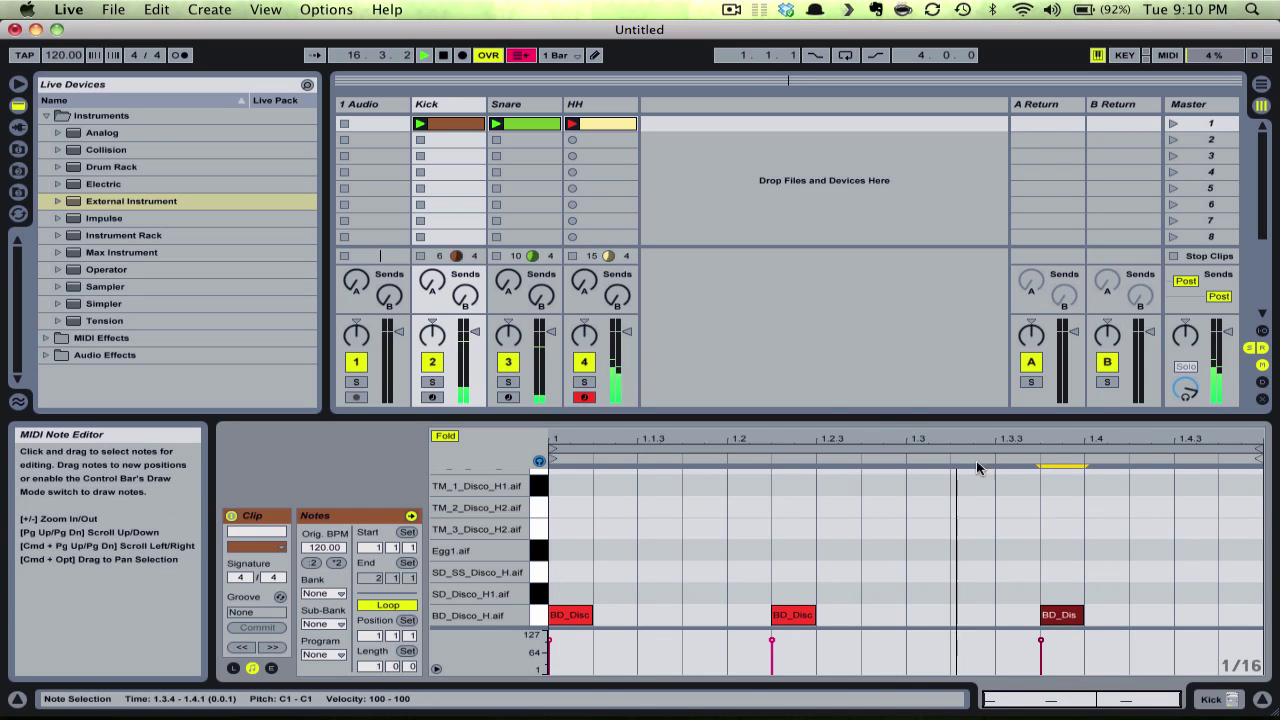
In Reason, adjust channel 1 levels: tweak Kick, lower HH to 56, raise Snare to 106
key(Tab)
key(super+Tab)
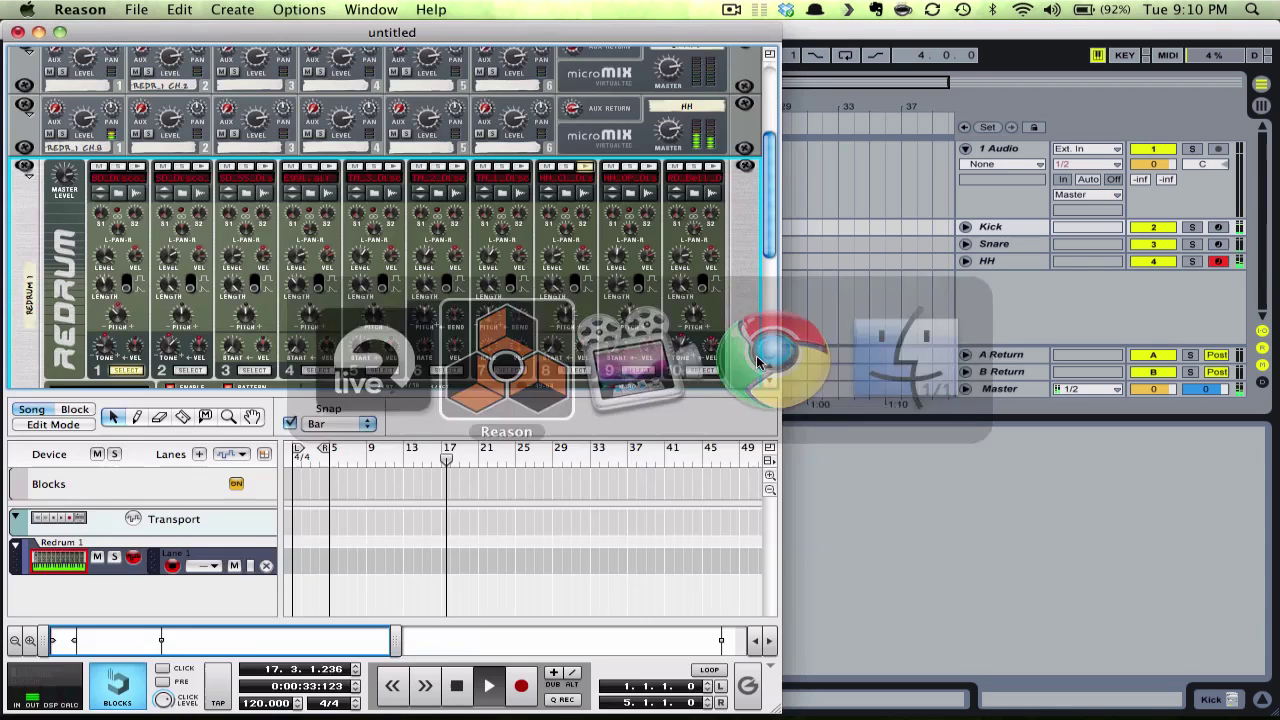
scroll(537, 203, up, 5)
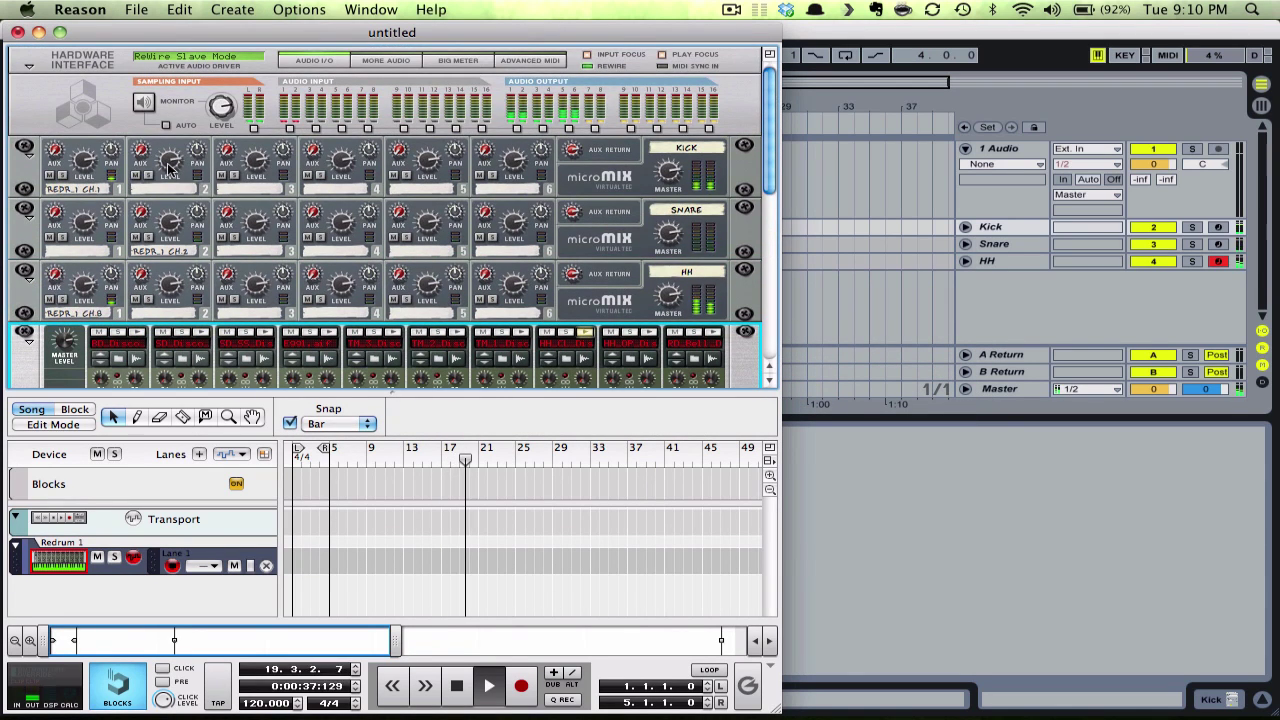
mouse_move(84, 162)
mouse_down()
mouse_move(88, 218)
mouse_move(82, 168)
mouse_up()
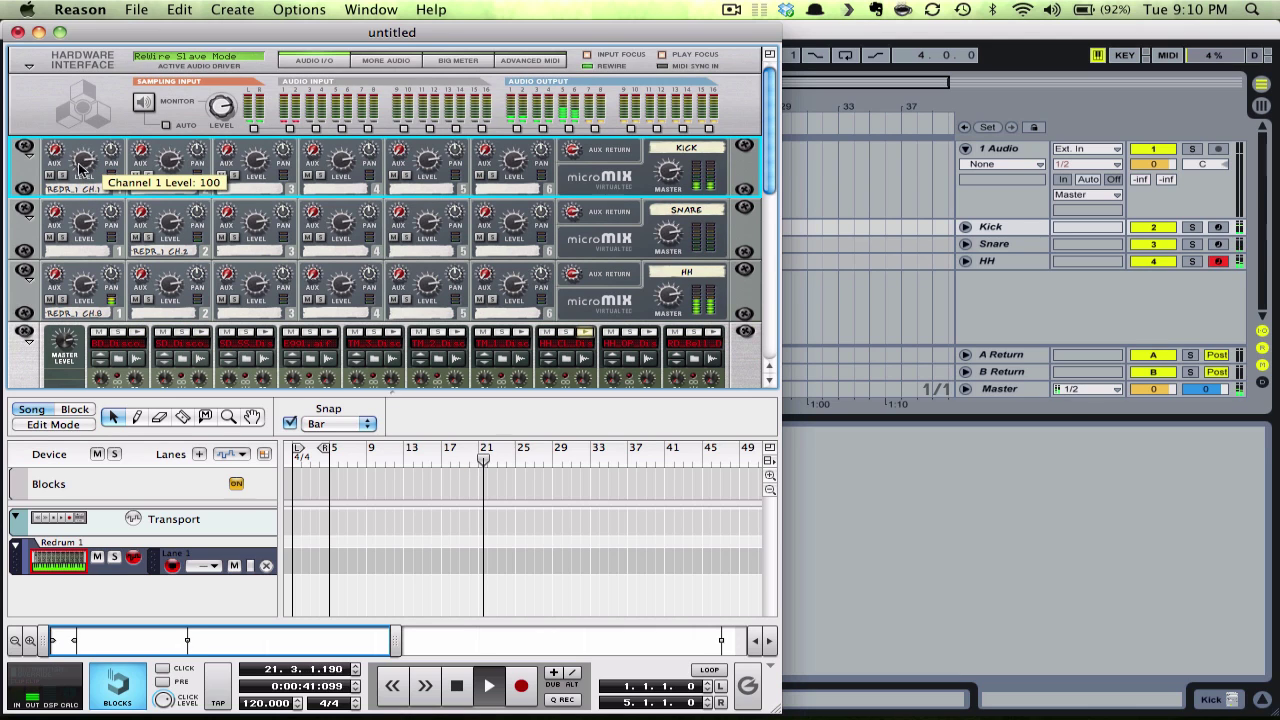
mouse_move(82, 215)
mouse_down()
mouse_move(81, 247)
mouse_move(81, 216)
mouse_up()
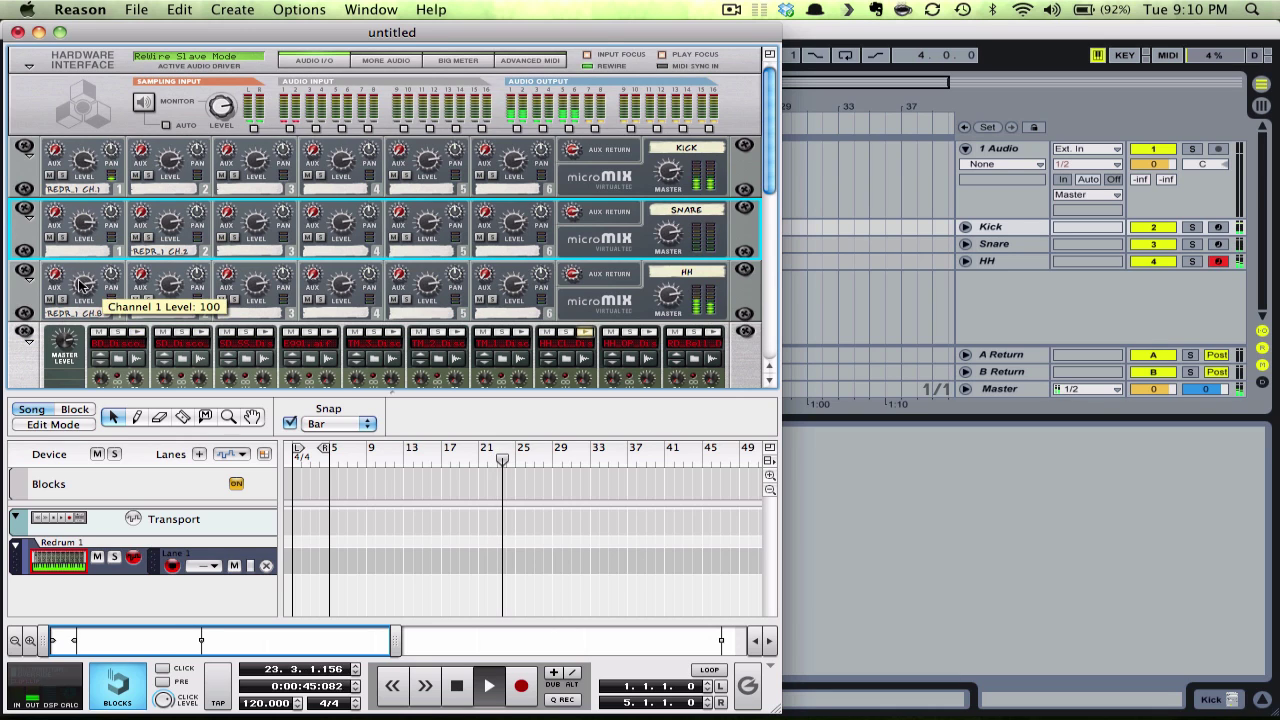
drag(84, 288, 83, 316)
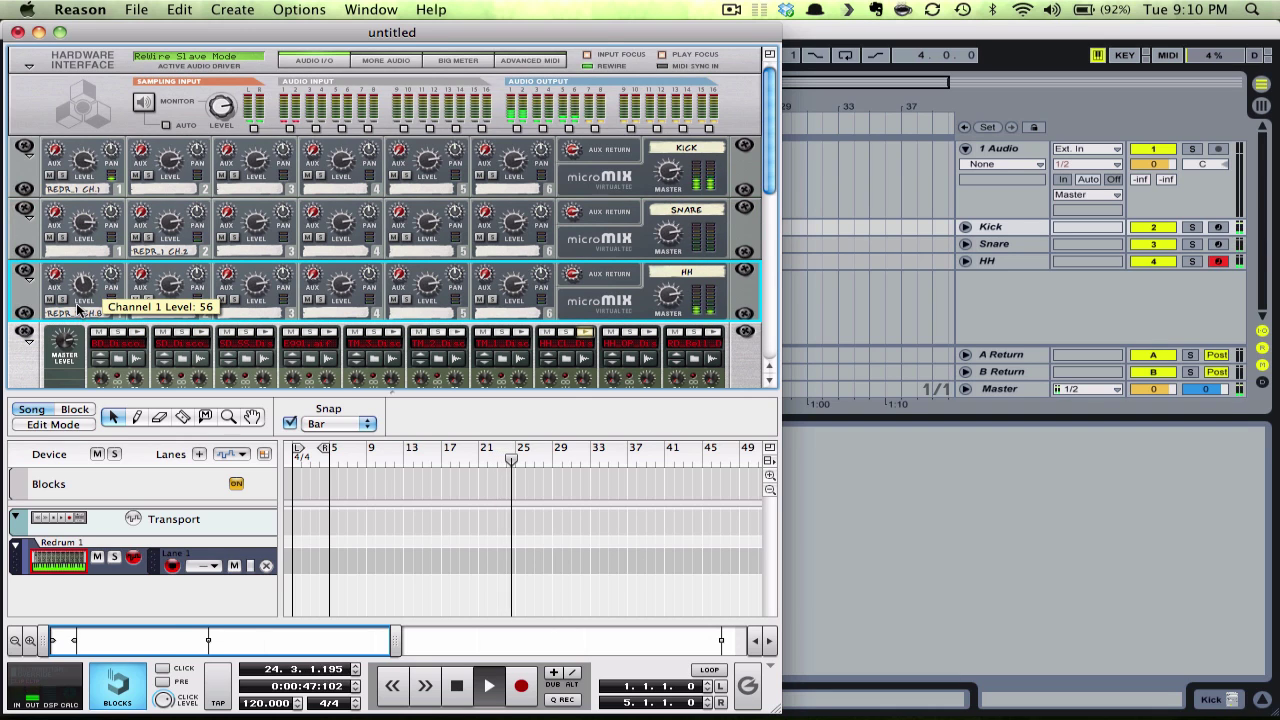
drag(82, 222, 81, 241)
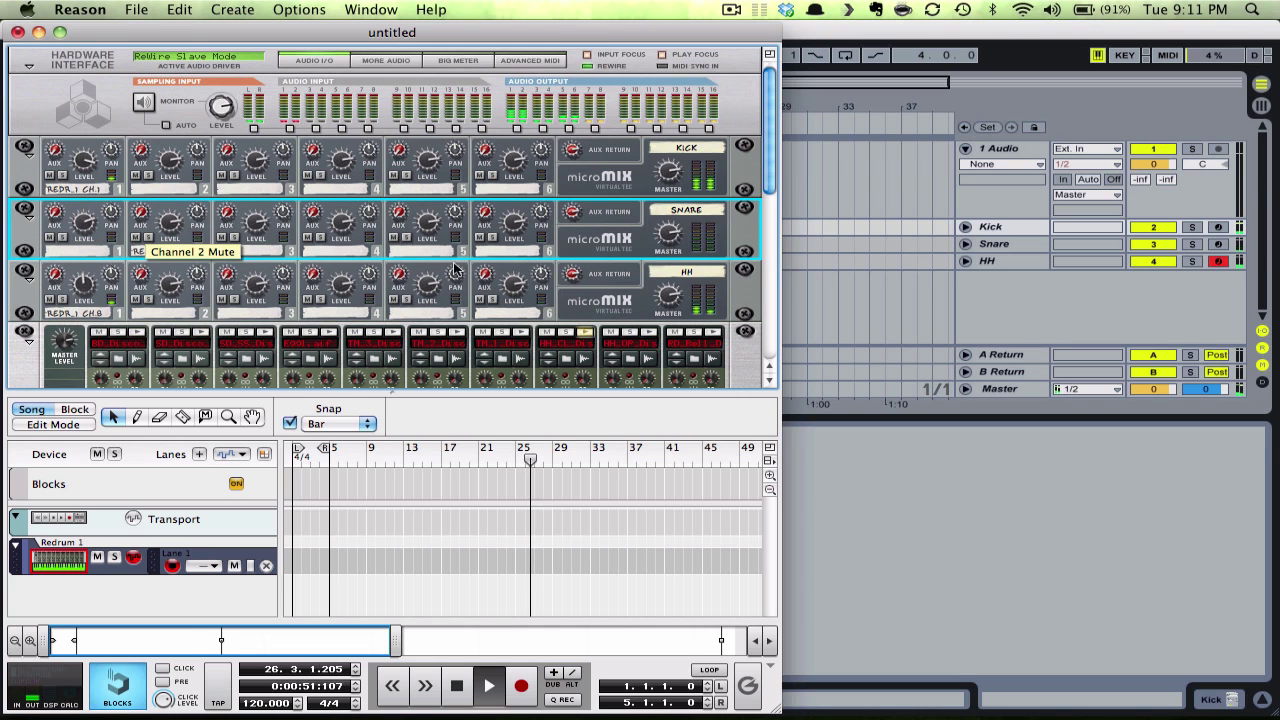
Insert an RV7000 Advanced Reverb under the Snare mixer and set the snare's aux send to 71
right_click(588, 238)
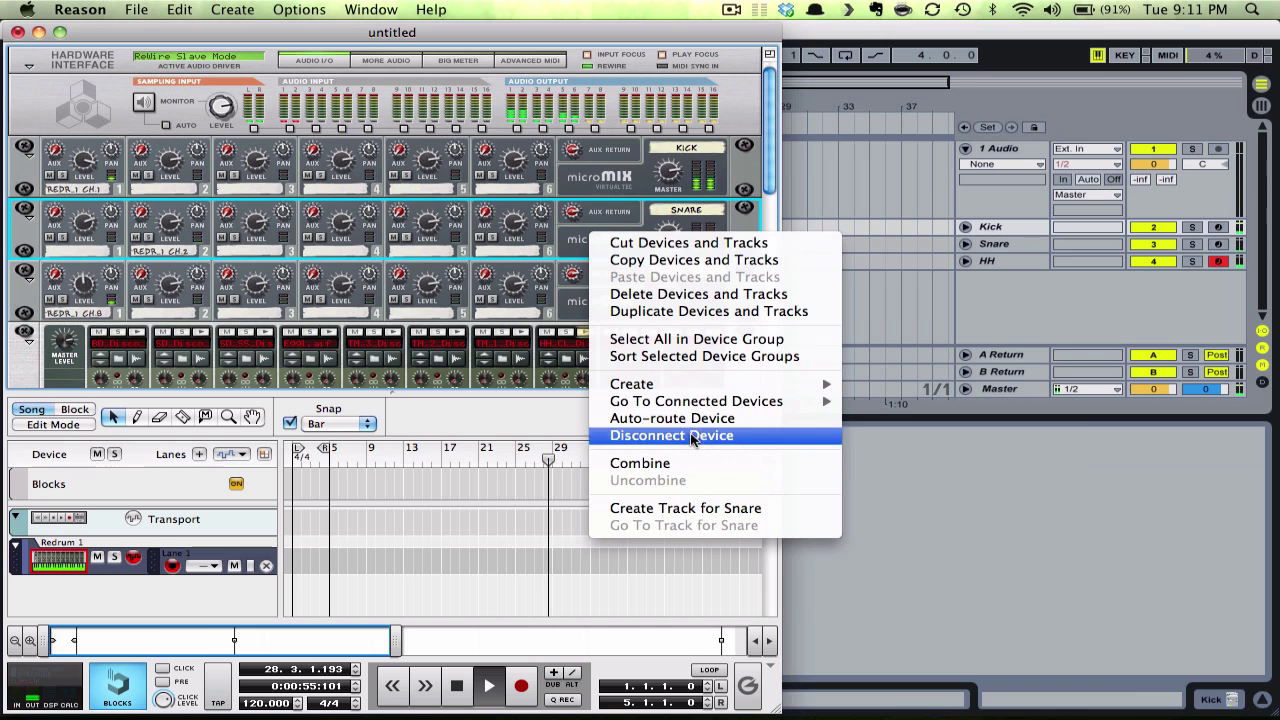
mouse_move(684, 387)
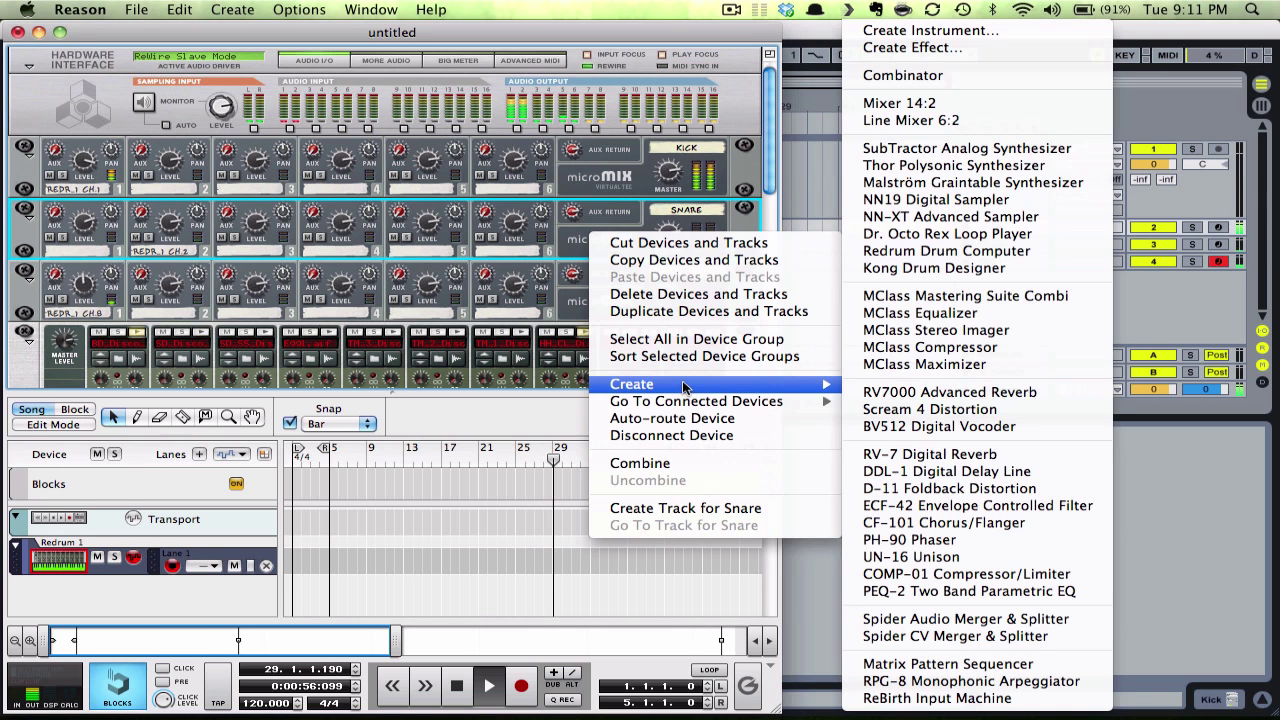
click(945, 391)
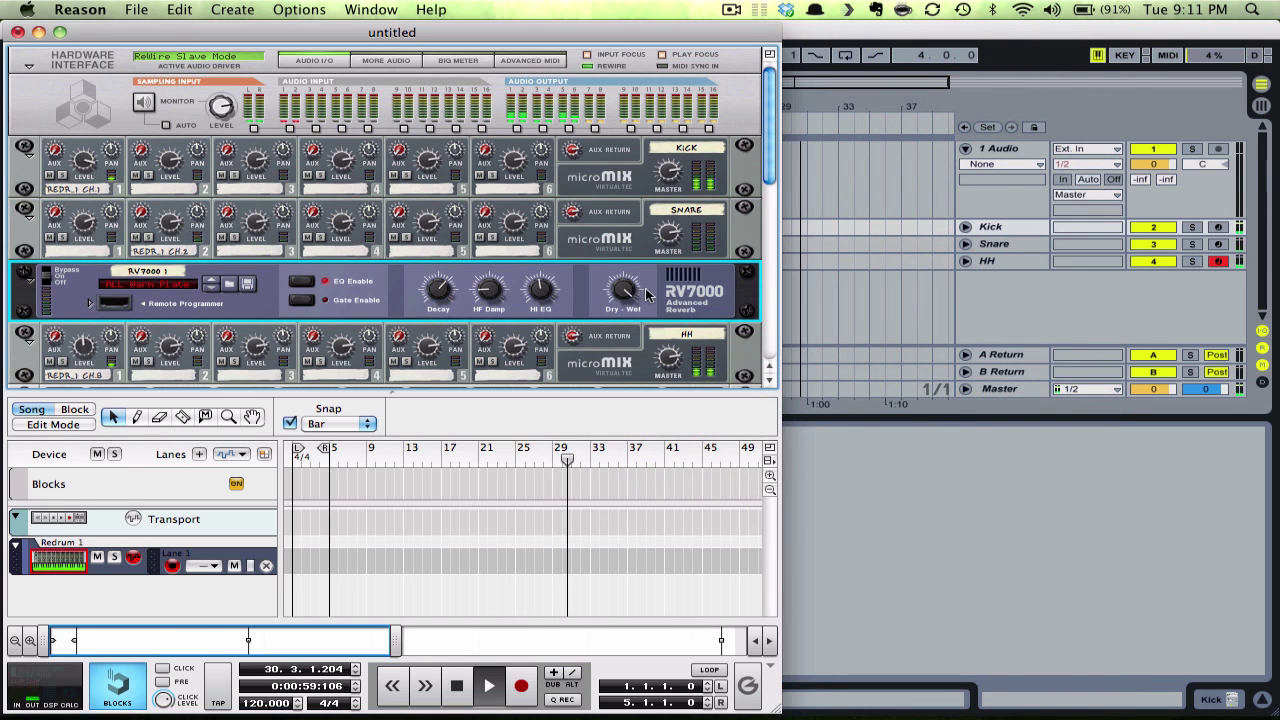
key(Tab)
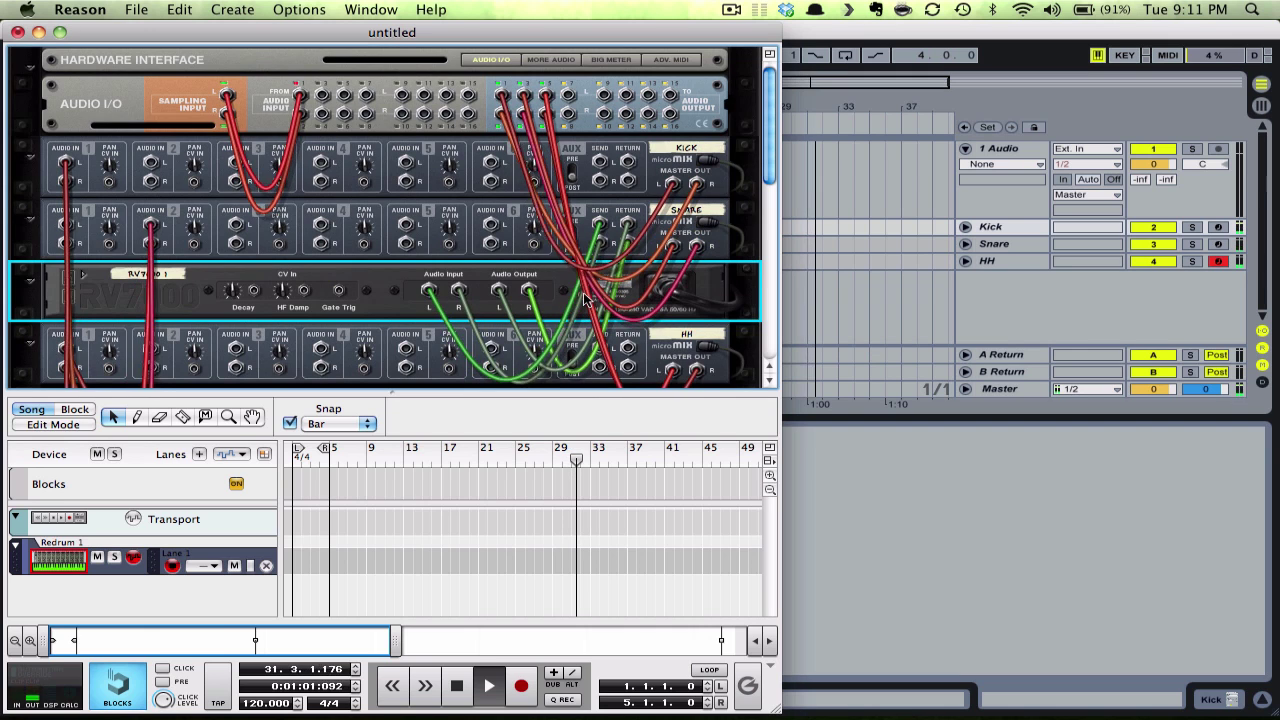
key(Tab)
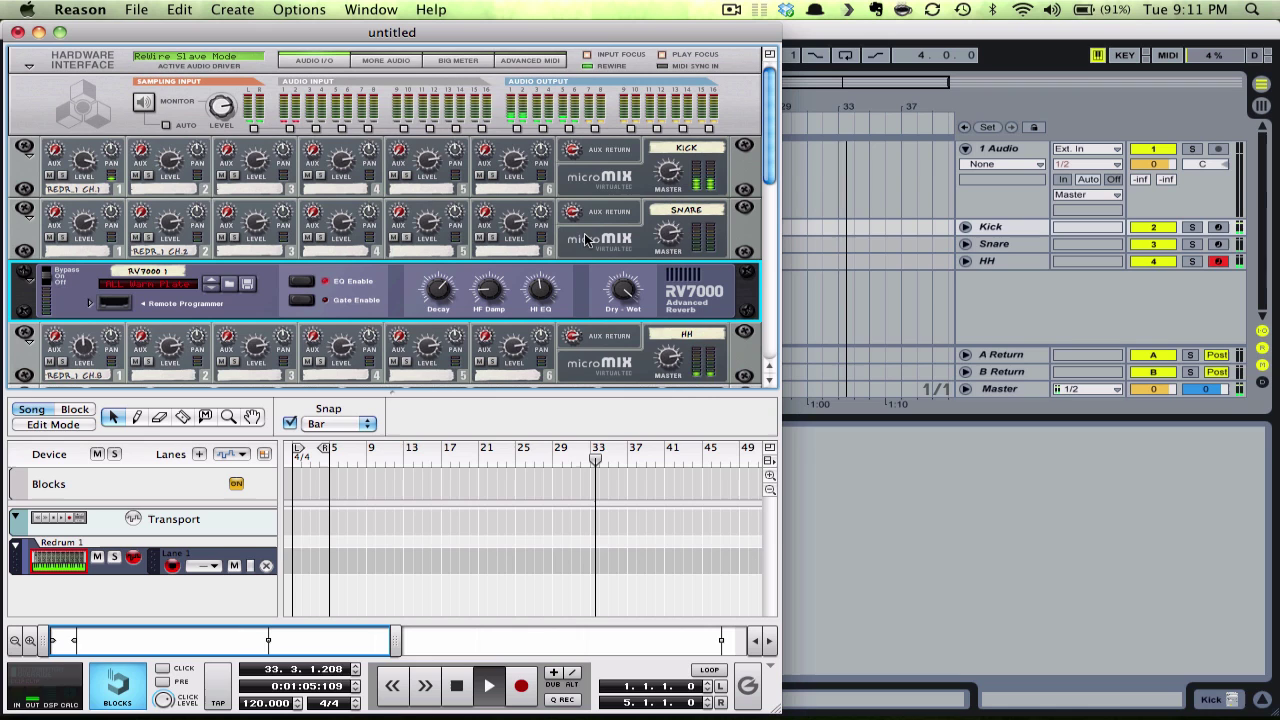
drag(143, 222, 136, 178)
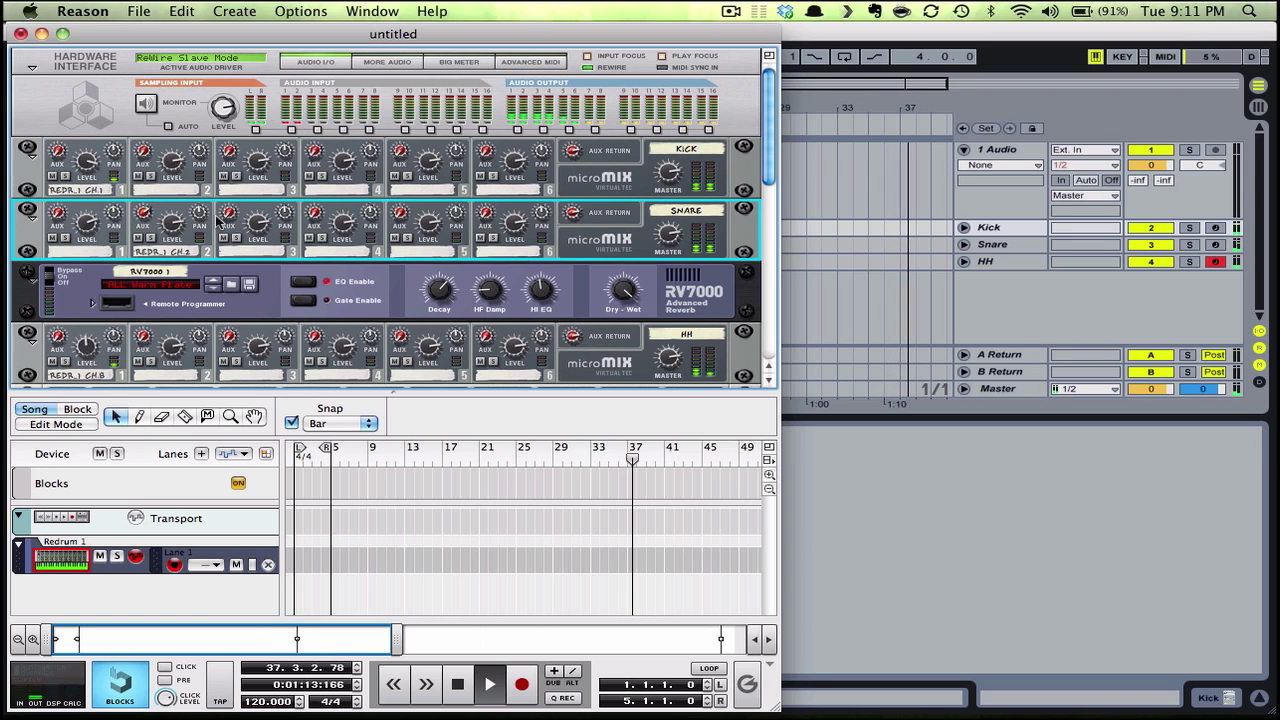
Switch back to Live's Session View and stop the Kick clip, leaving the Snare playing
key(super+Tab)
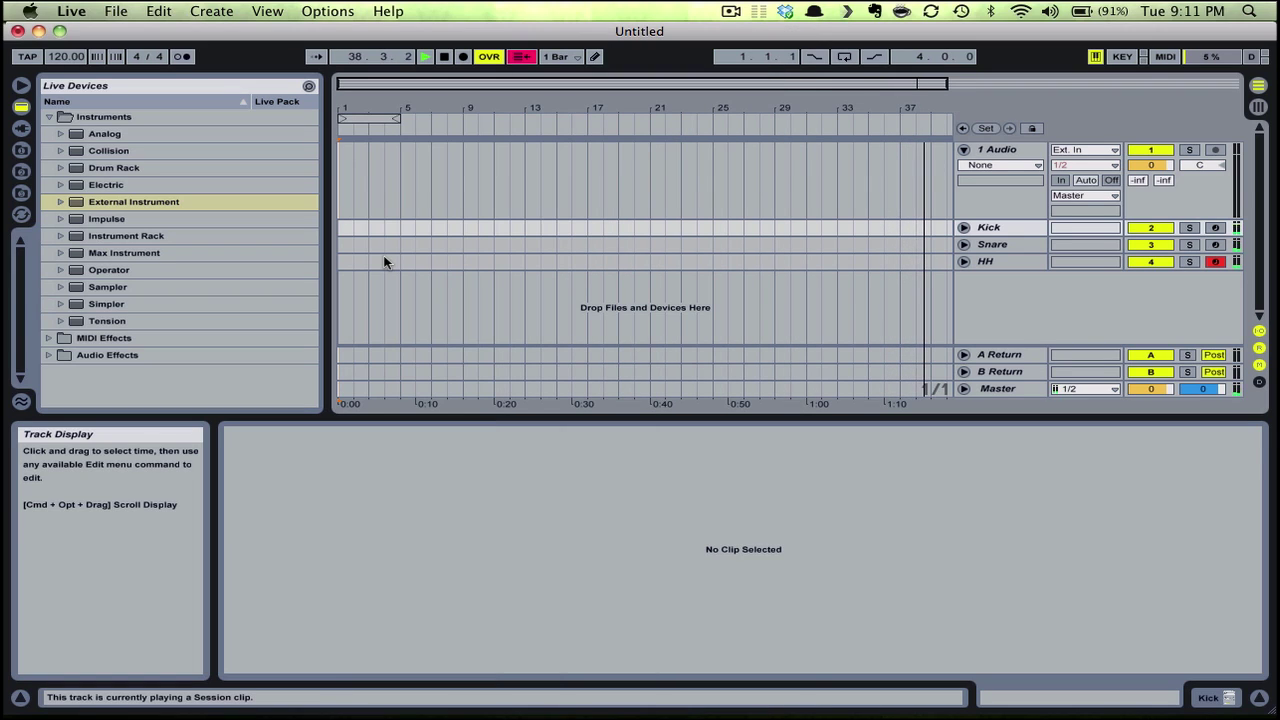
key(Tab)
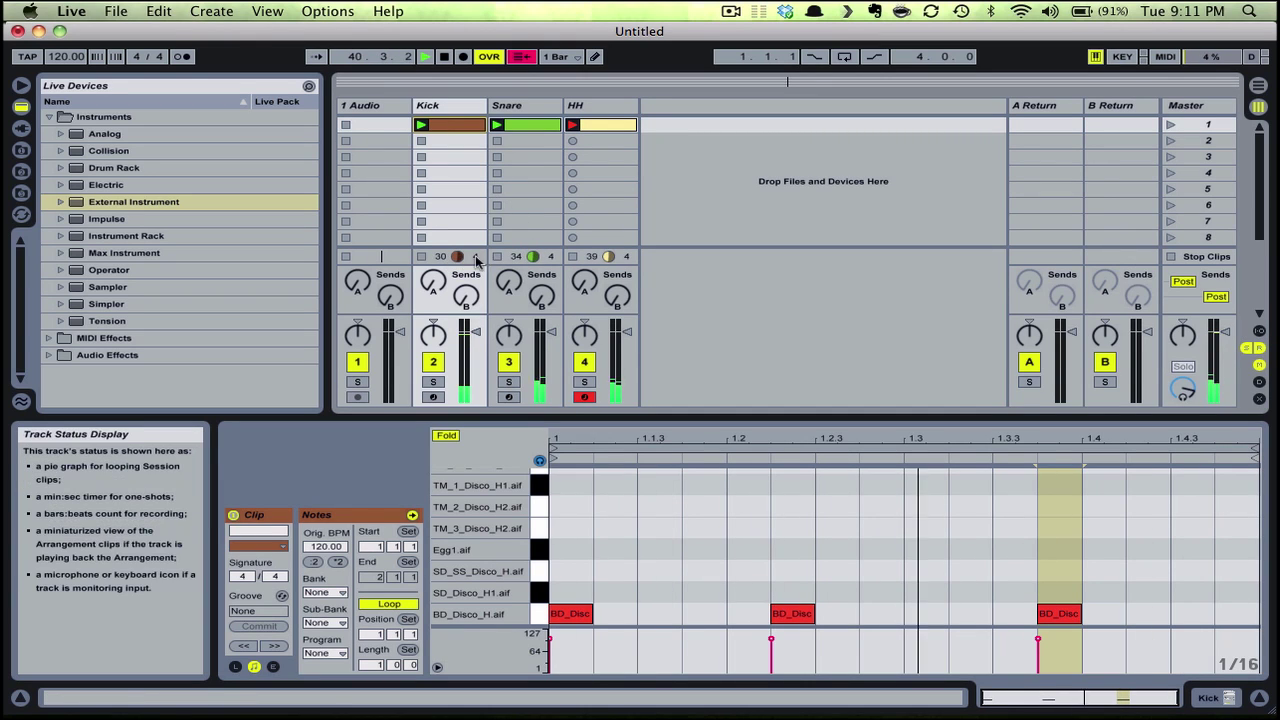
click(421, 256)
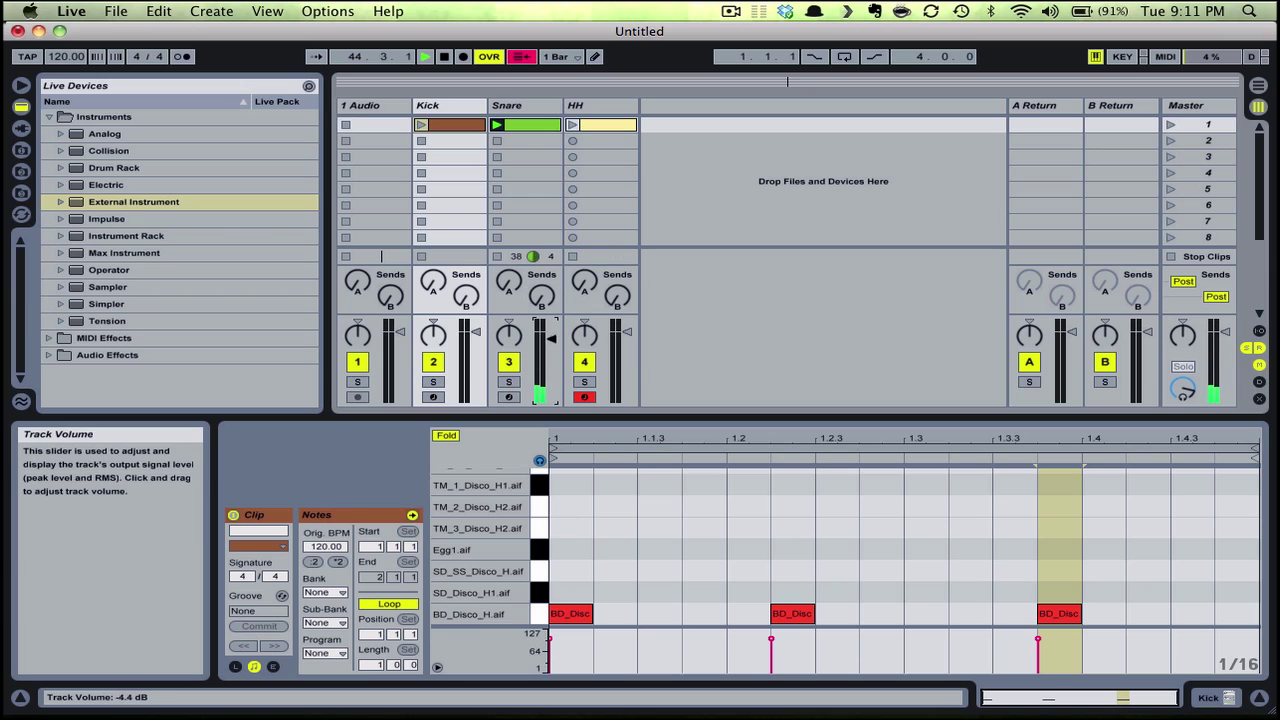
Relaunch the Kick and HH clips alongside the playing Snare clip
click(421, 124)
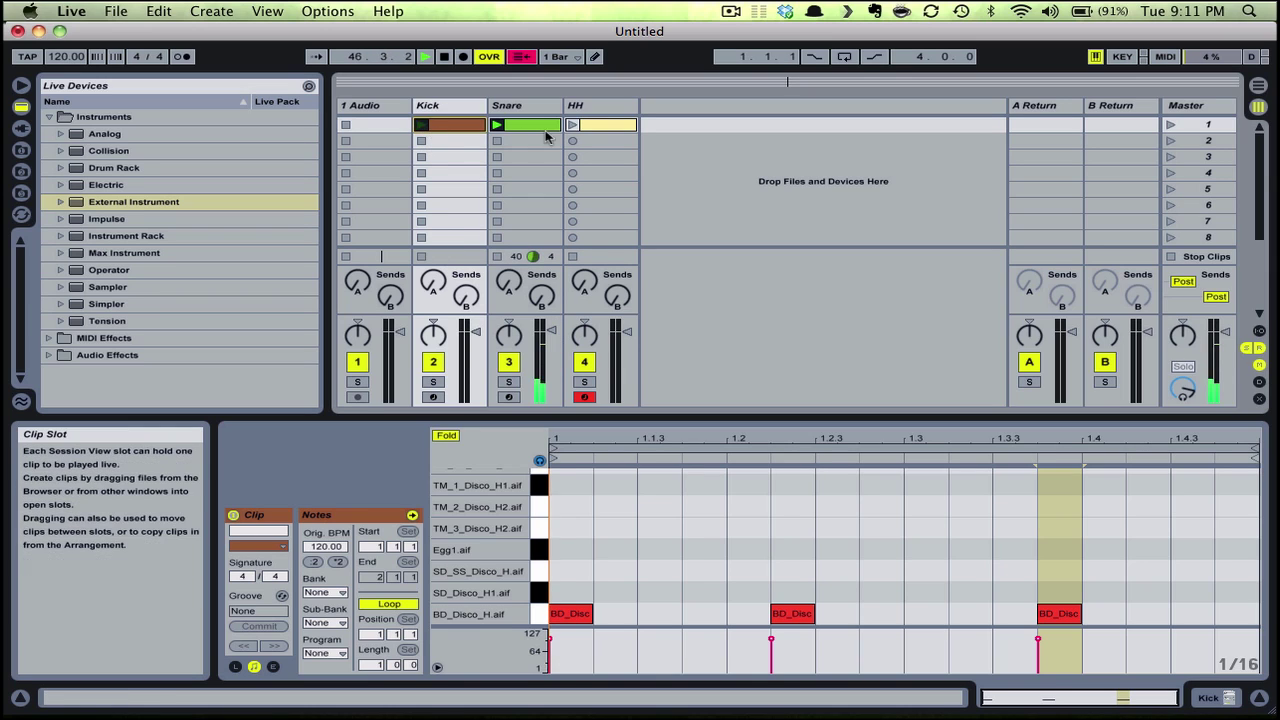
click(573, 124)
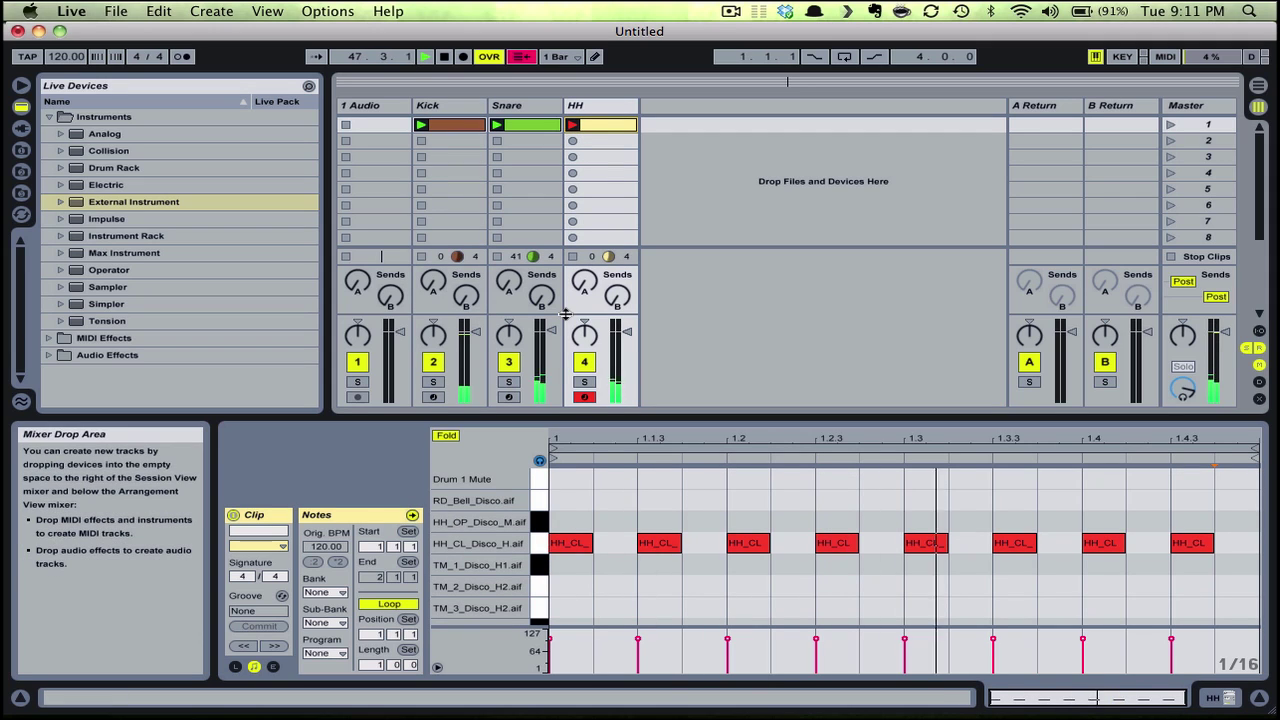